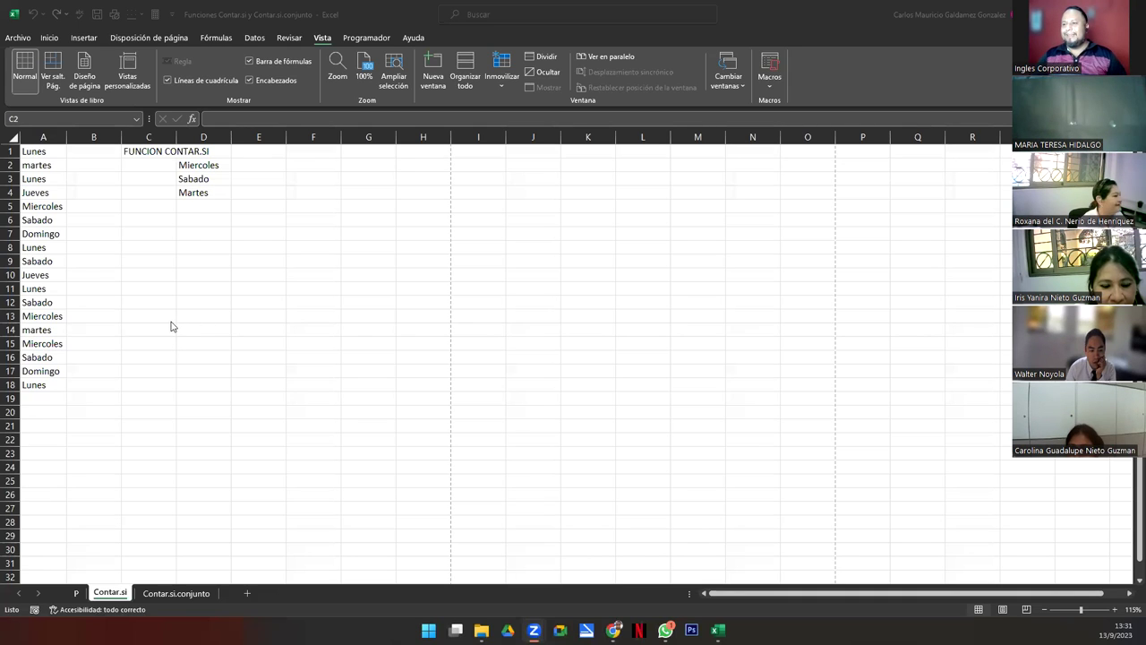
Examine the list of weekdays in A1:A18 and the days to count in D2:D4 on the Contar.si sheet
ctrl+scroll(174, 326, up, 4)
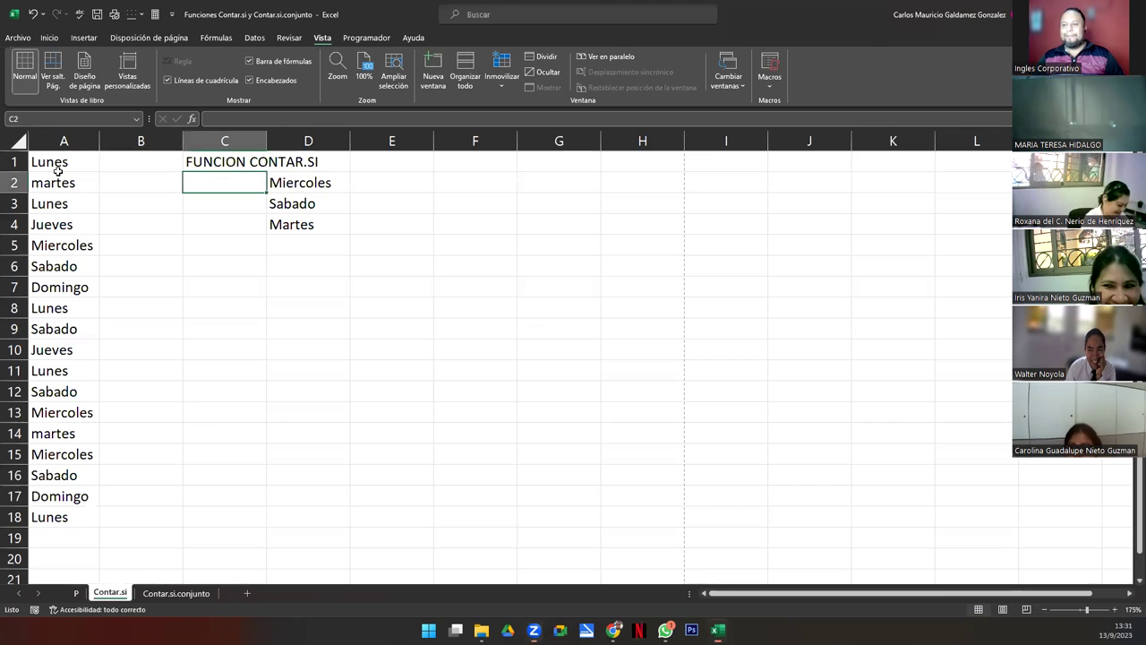
drag(62, 159, 62, 454)
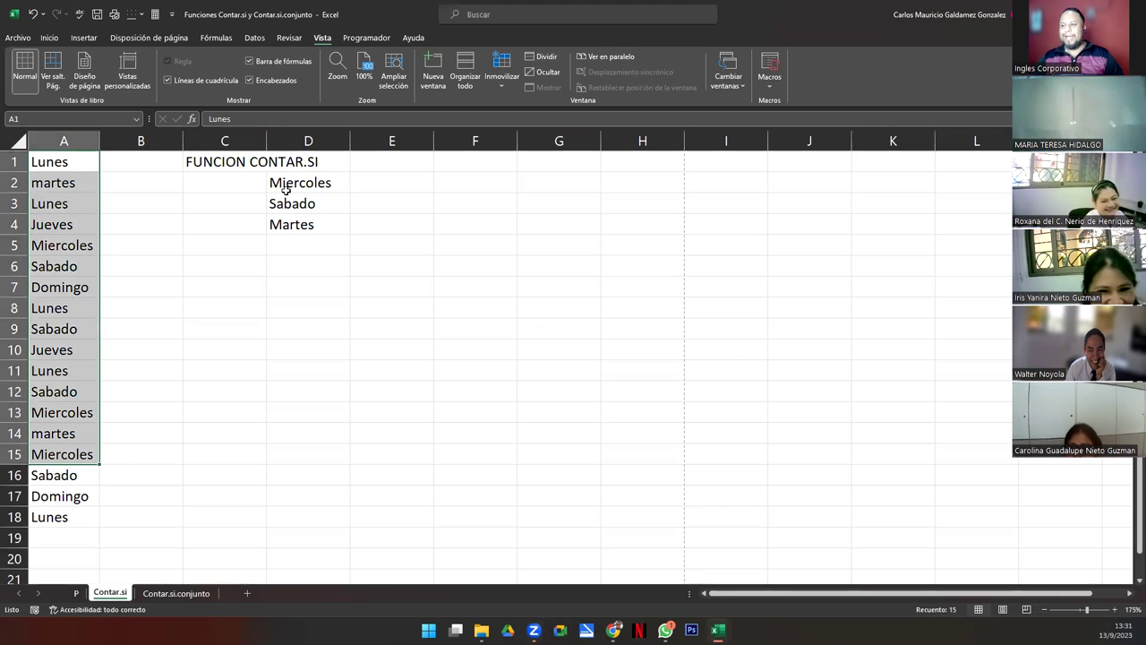
click(225, 165)
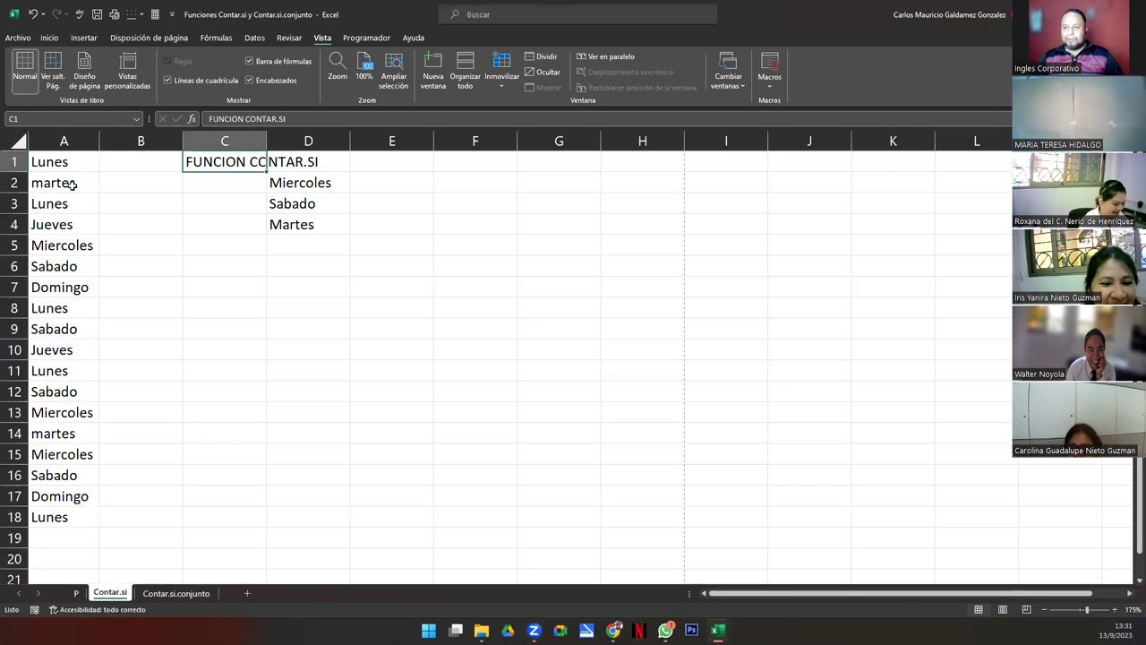
drag(59, 164, 100, 508)
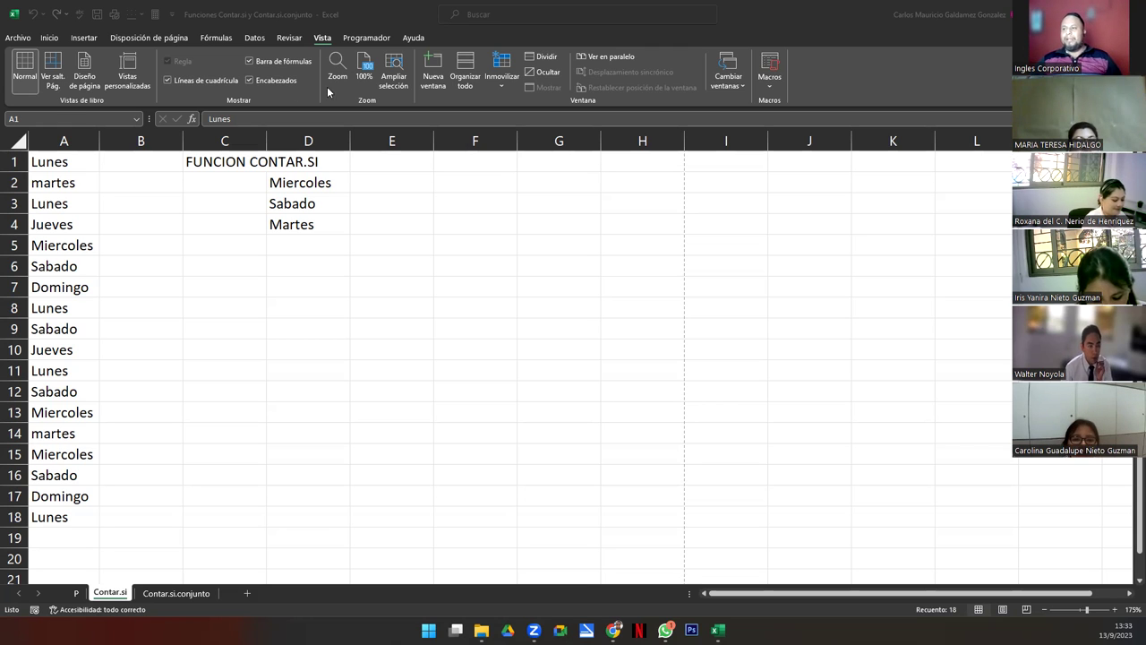
click(233, 161)
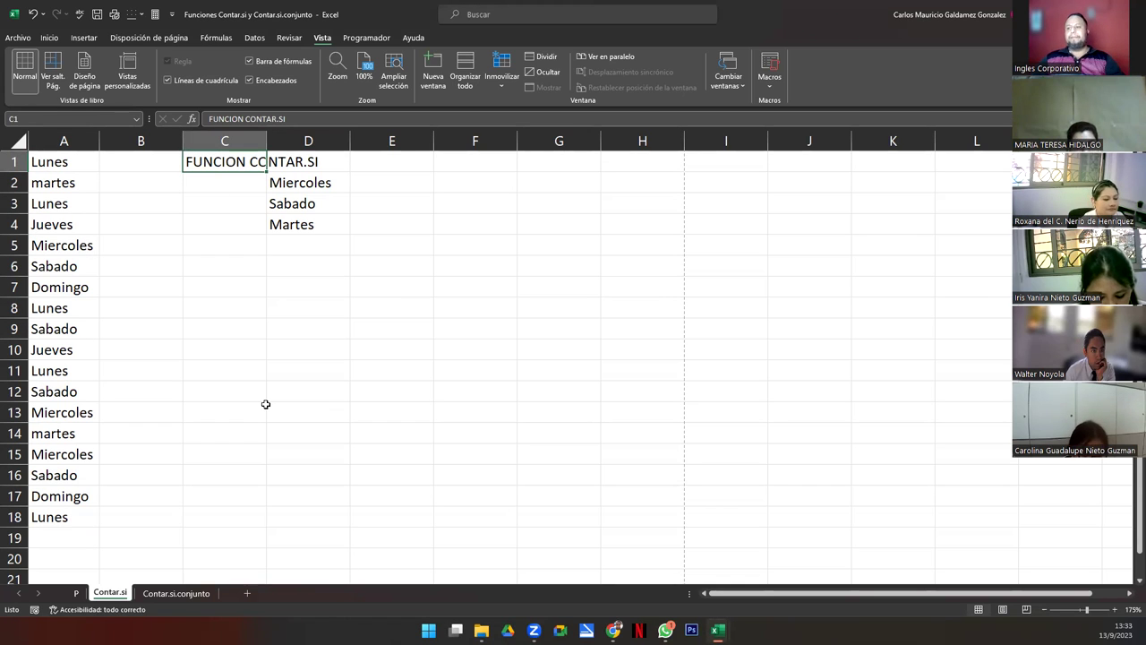
click(240, 184)
click(283, 187)
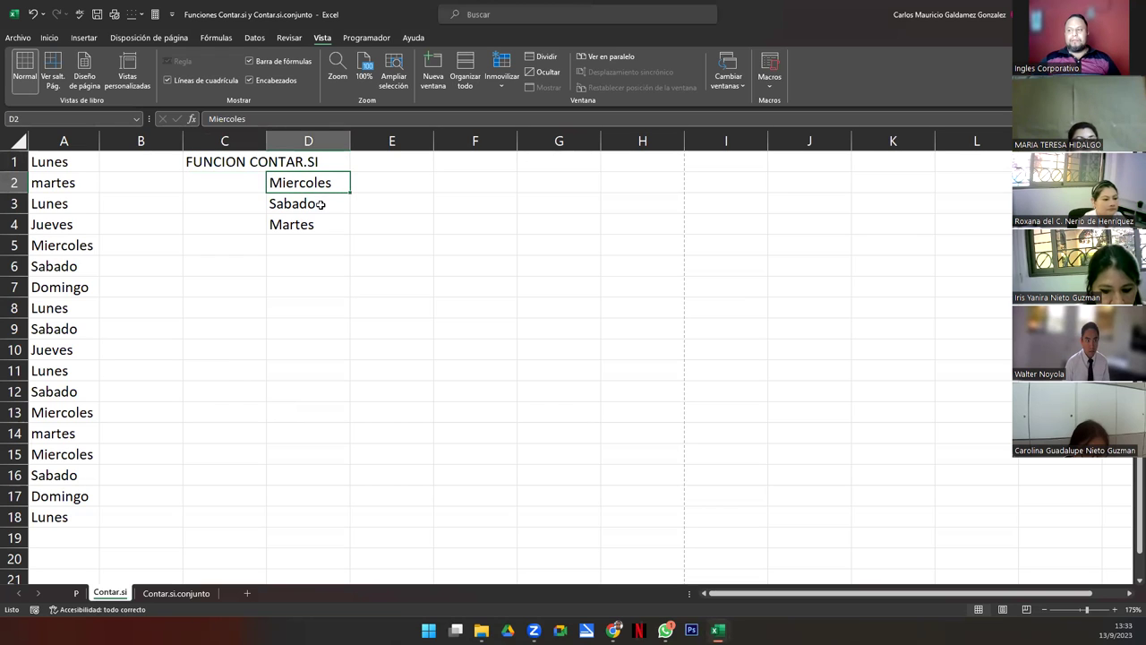
drag(49, 162, 57, 519)
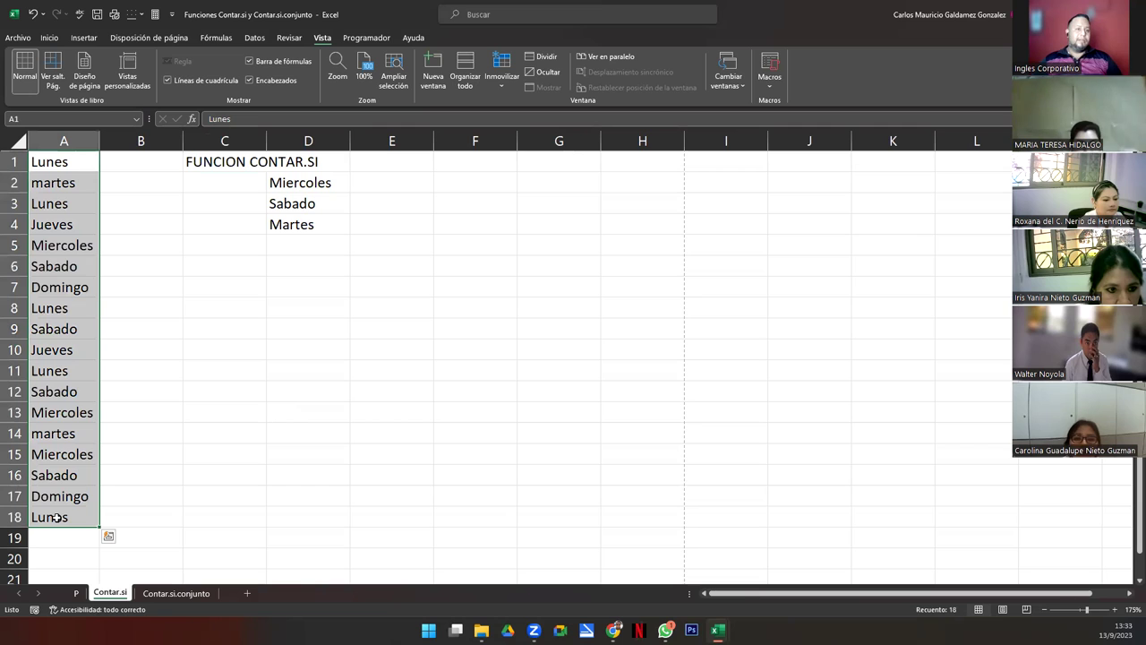
drag(291, 194, 296, 224)
click(300, 182)
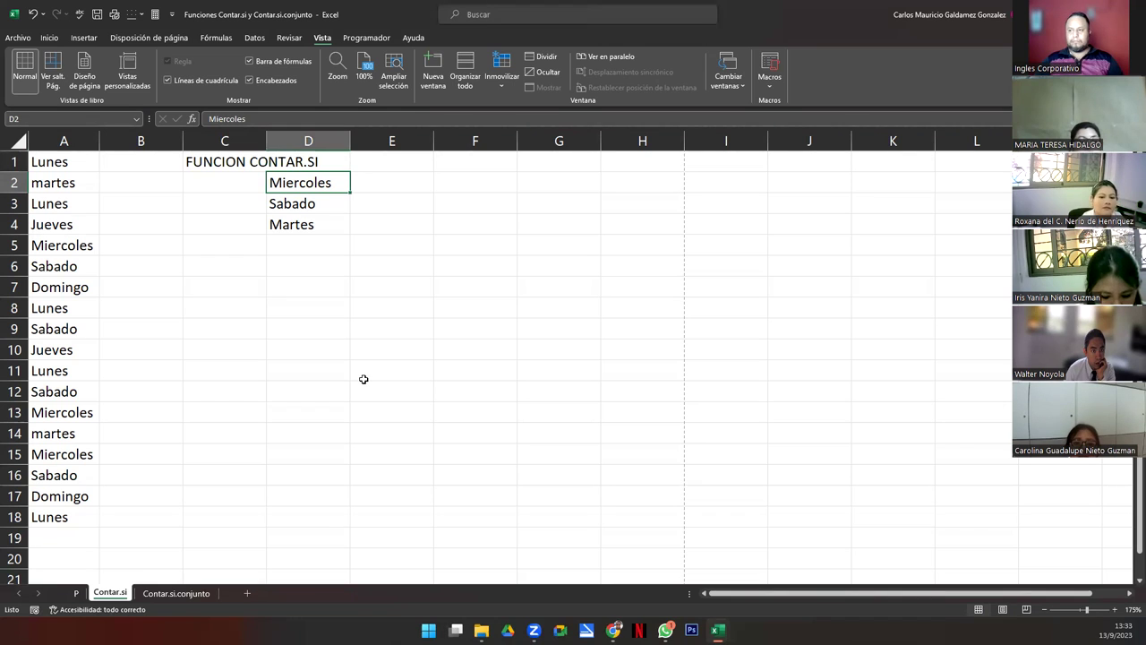
Start a CONTAR.SI formula in C2 with A1:A18 as the range to count
key(Left)
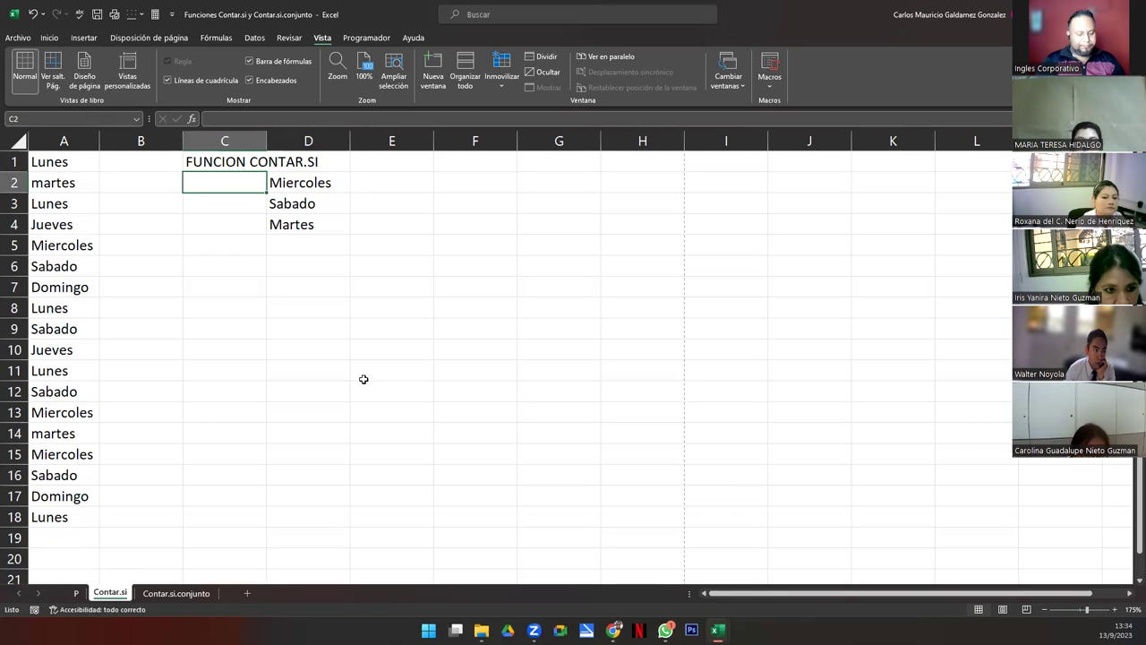
text(=)
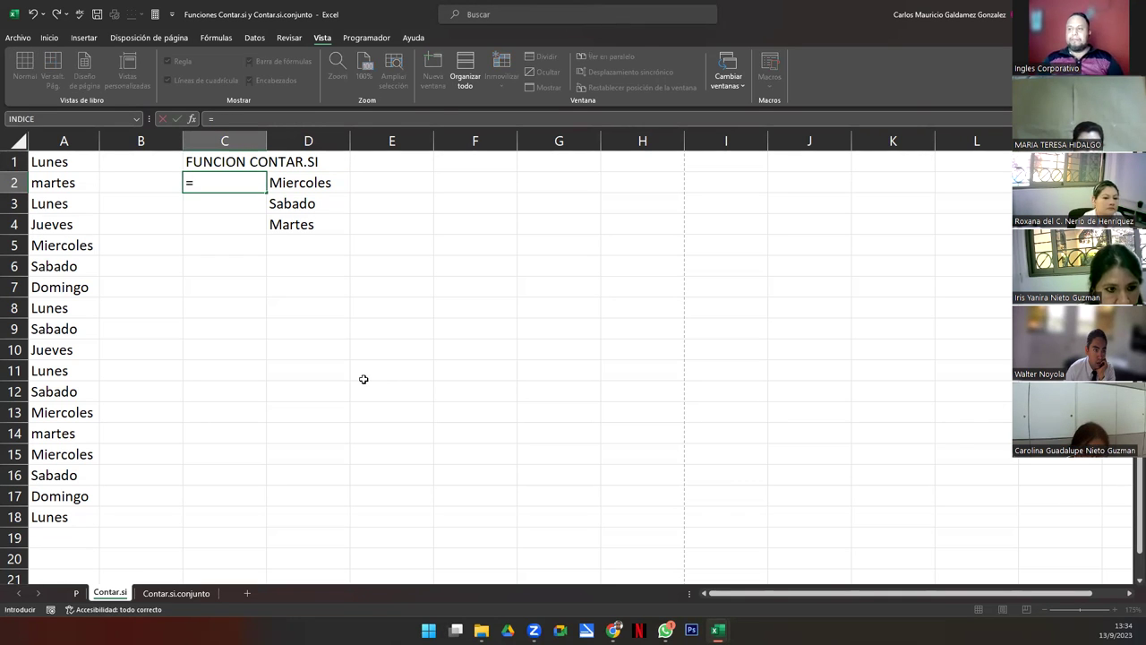
text(contar,)
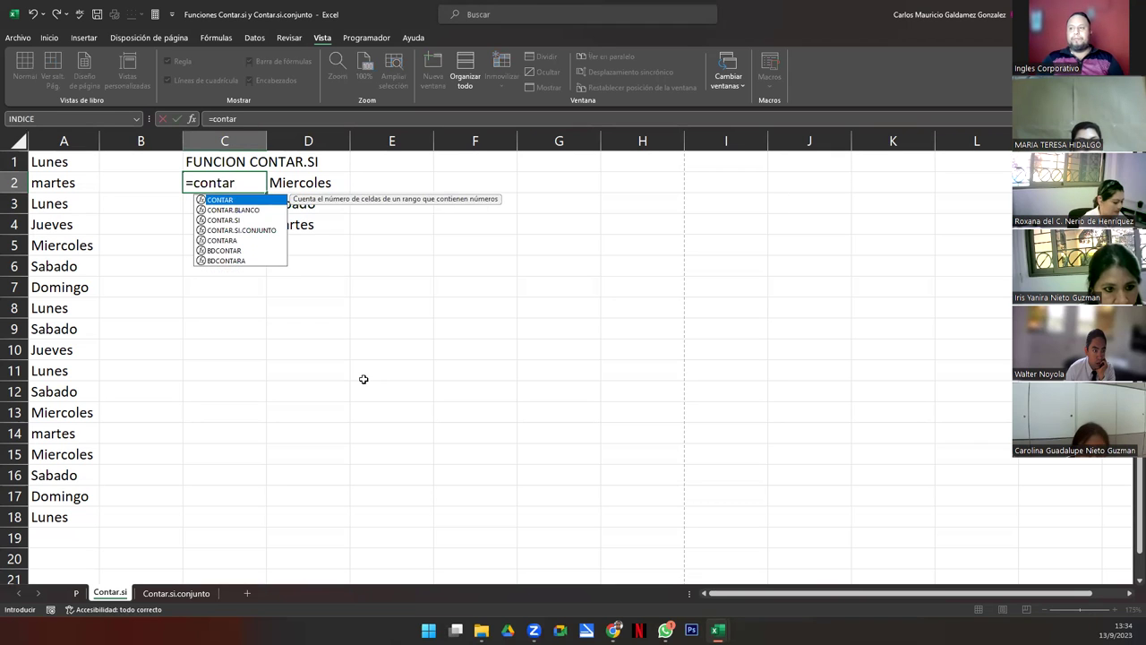
key(BackSpace)
text(.si)
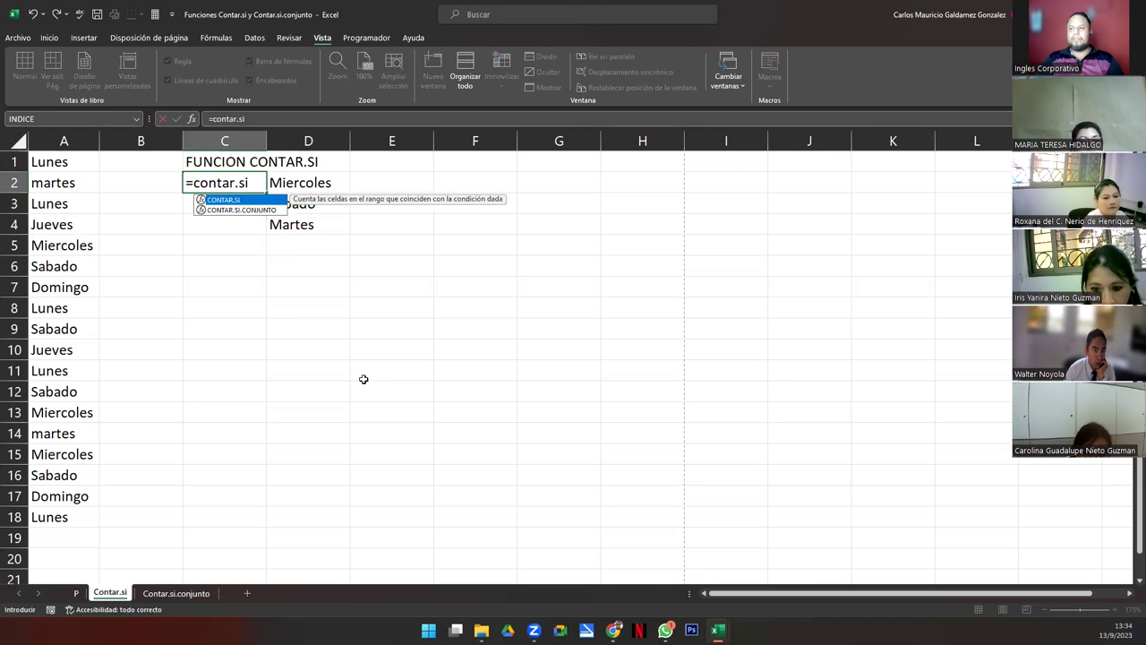
key(Tab)
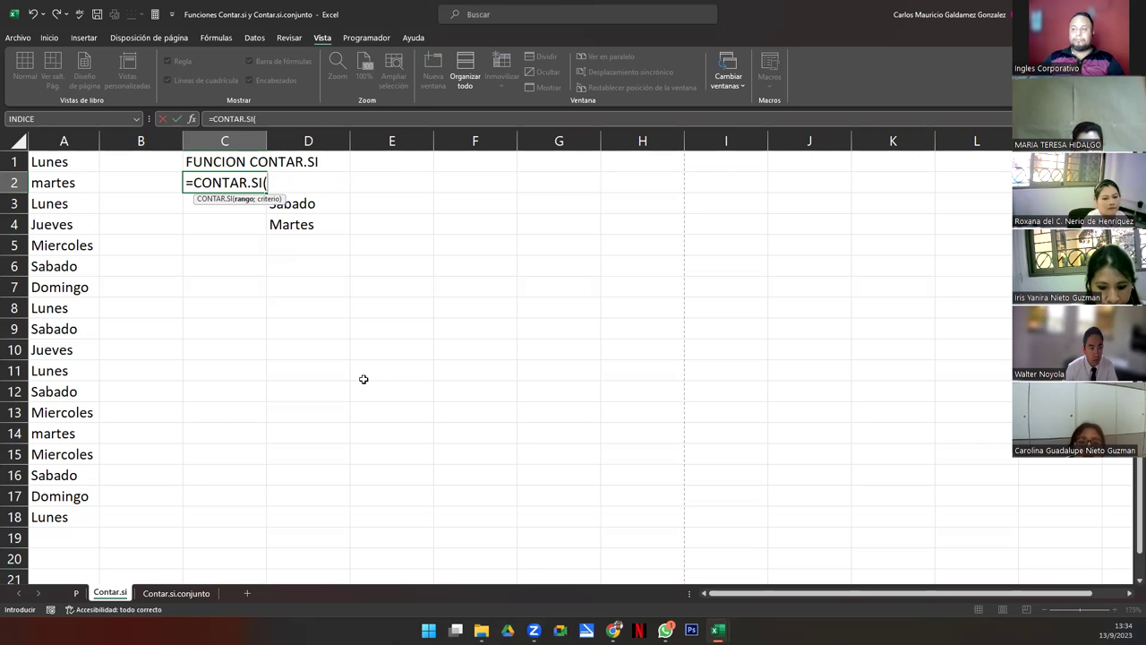
drag(65, 164, 79, 516)
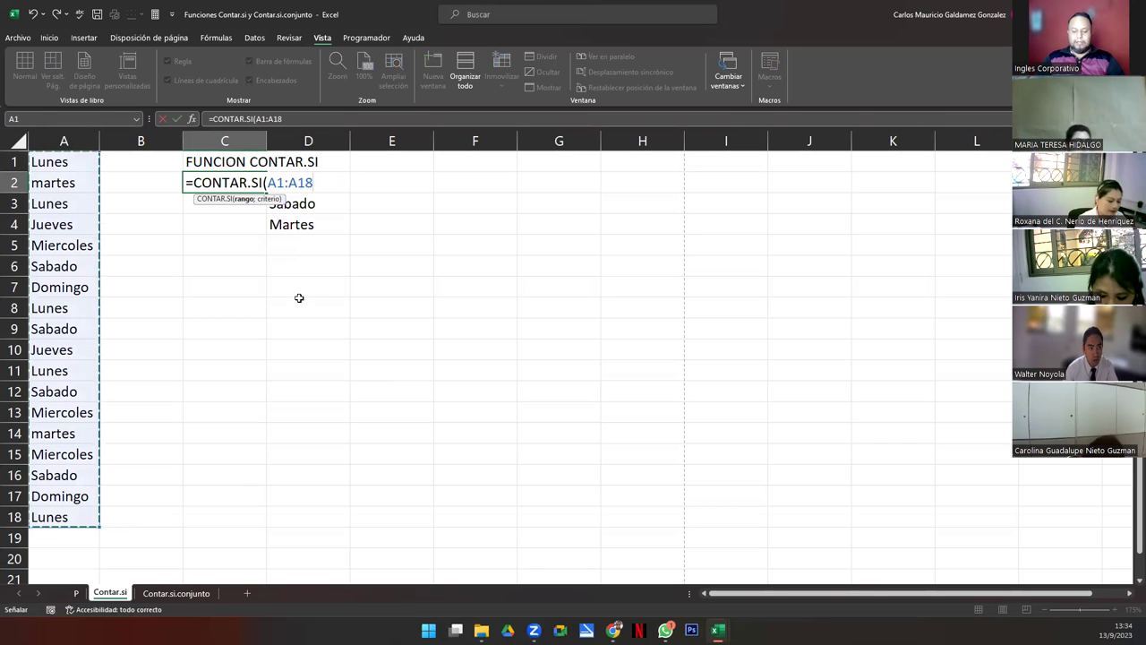
text(;)
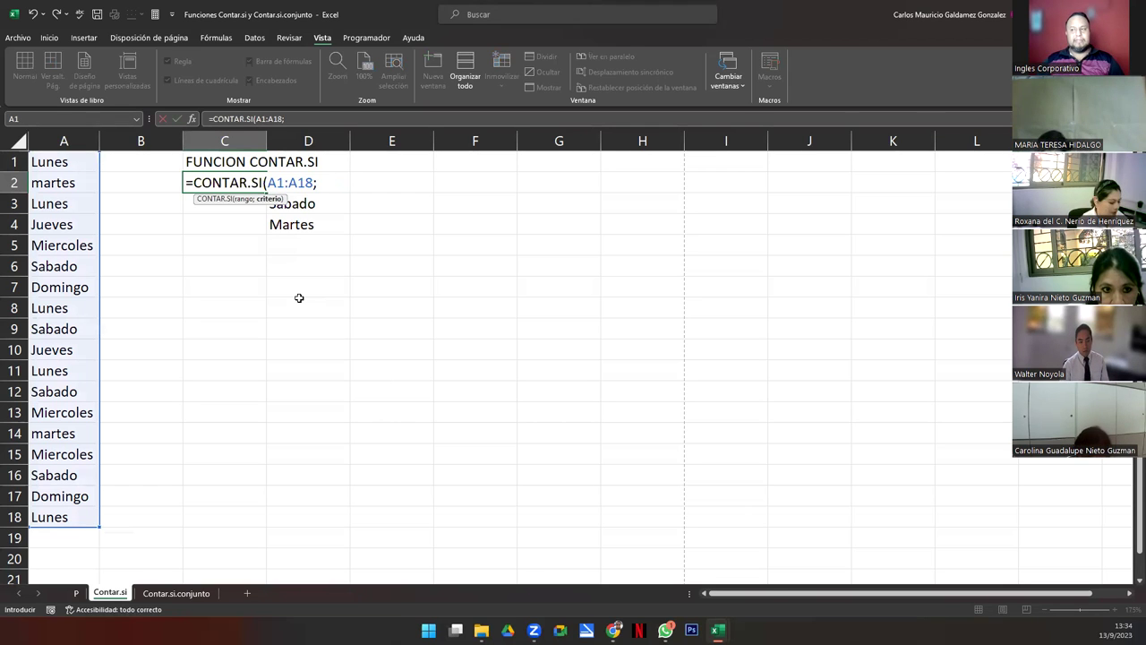
Complete the CONTAR.SI formula in C2 with the text criterion "miercoles"
click(328, 184)
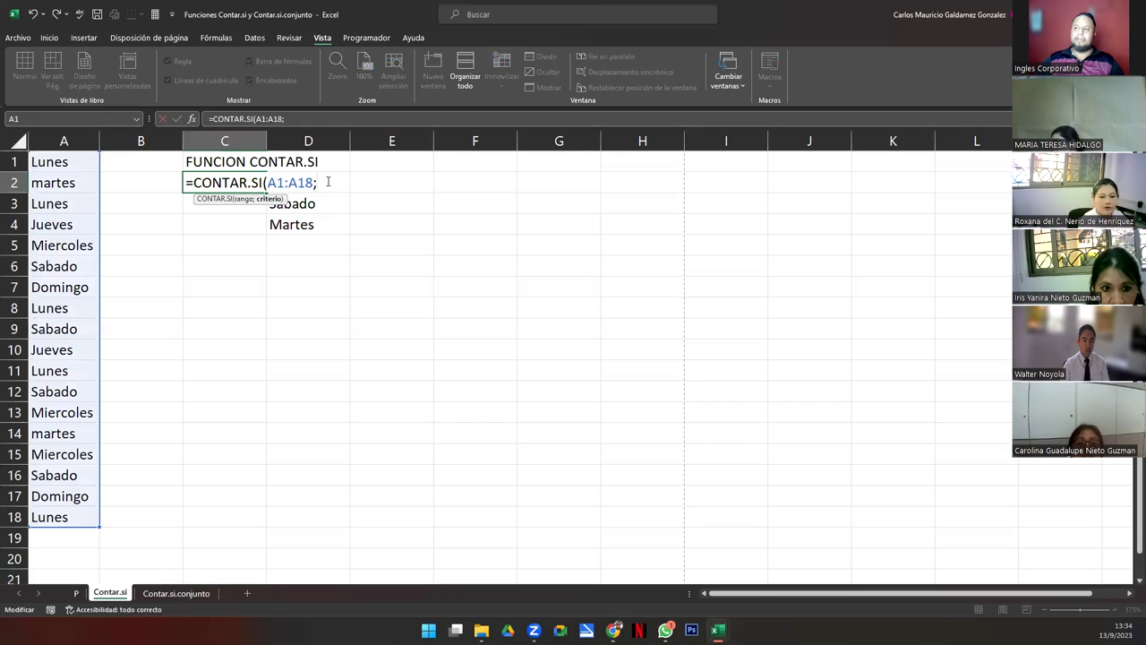
text("Mi)
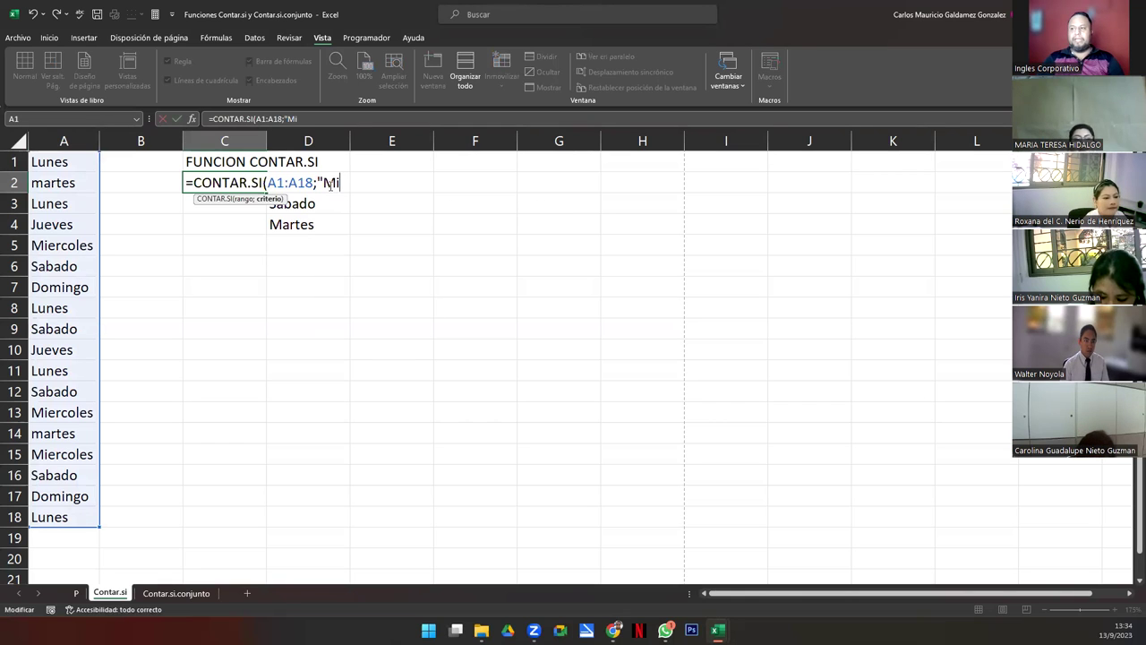
text(ercoles)
key(BackSpace)
key(BackSpace)
key(BackSpace)
key(BackSpace)
key(BackSpace)
key(BackSpace)
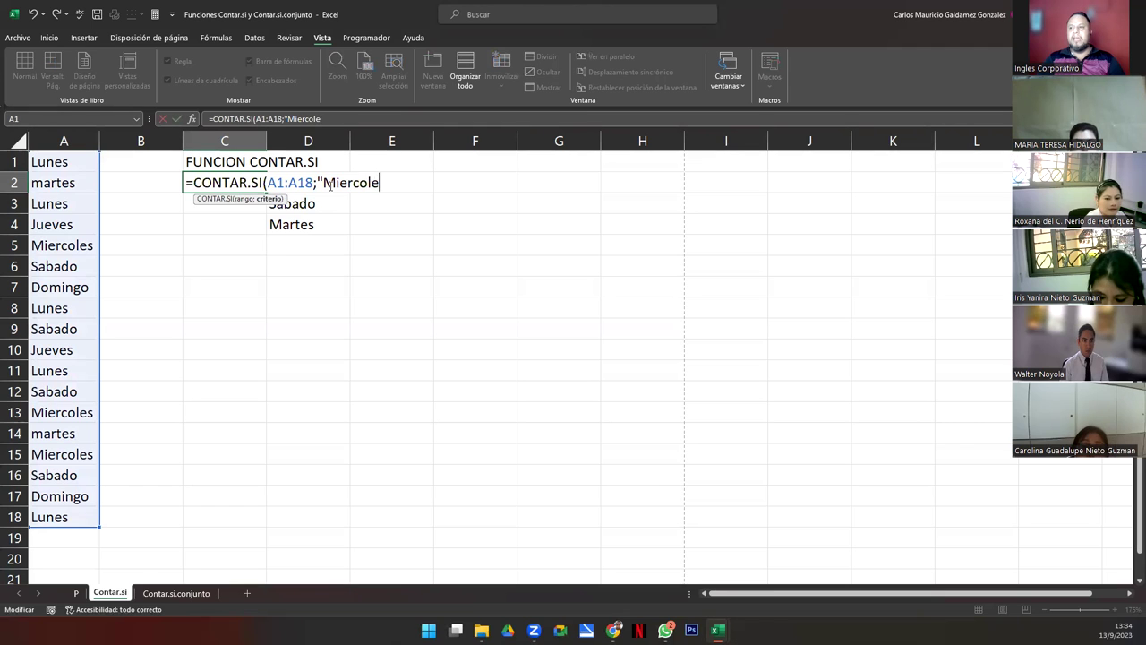
key(BackSpace)
key(BackSpace)
key(BackSpace)
text(miercoles)
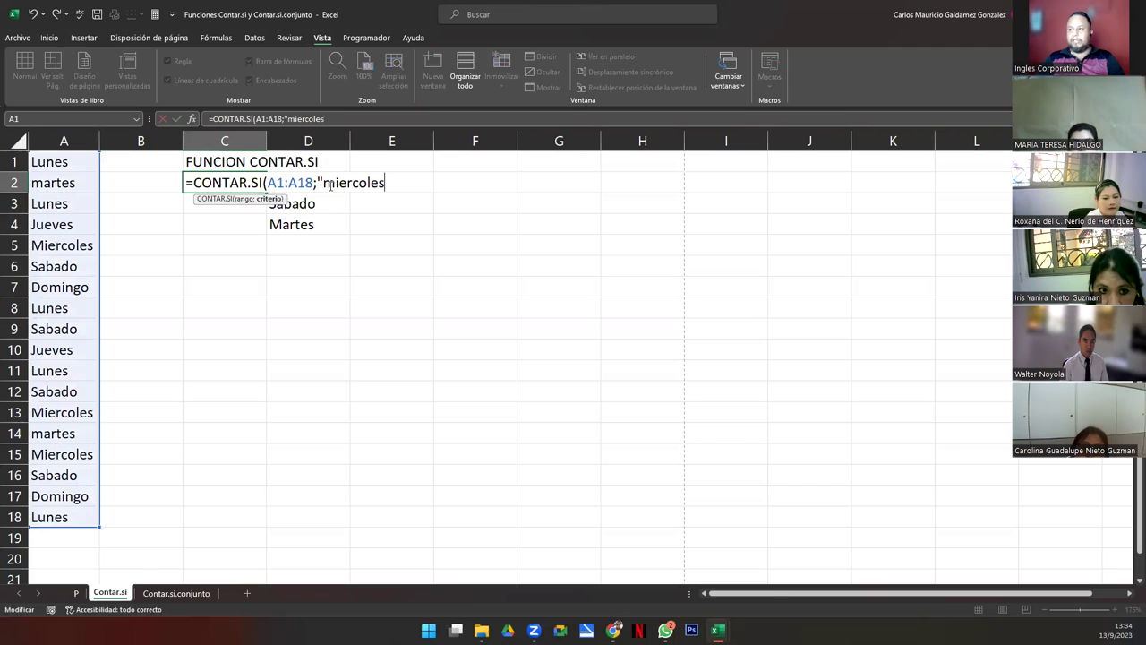
text("))
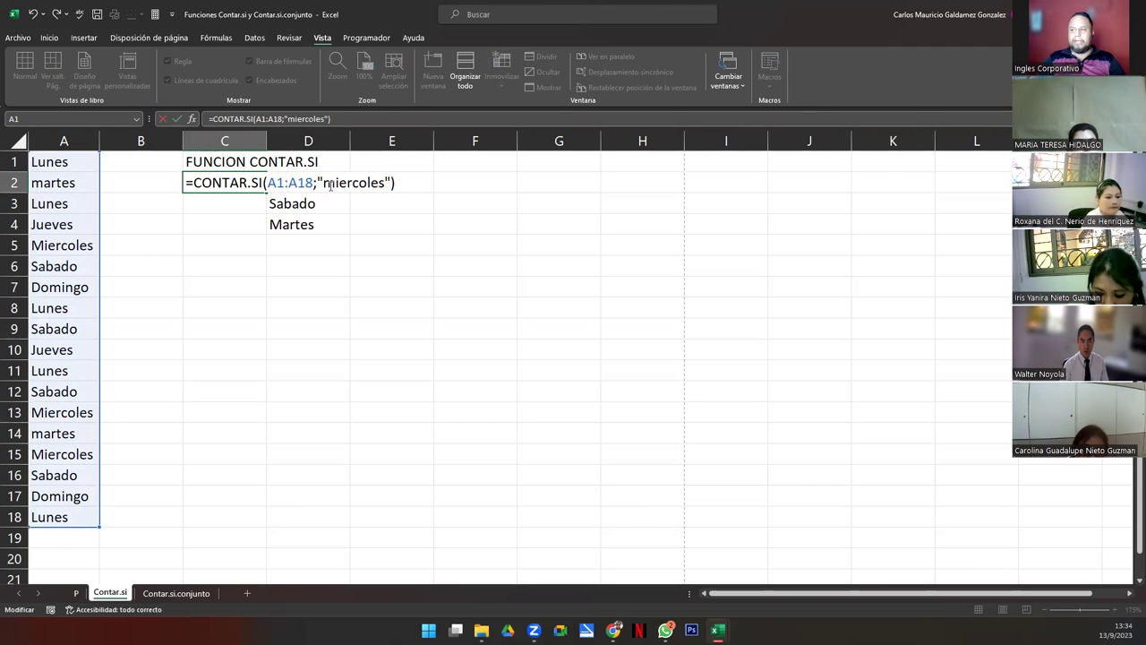
key(Return)
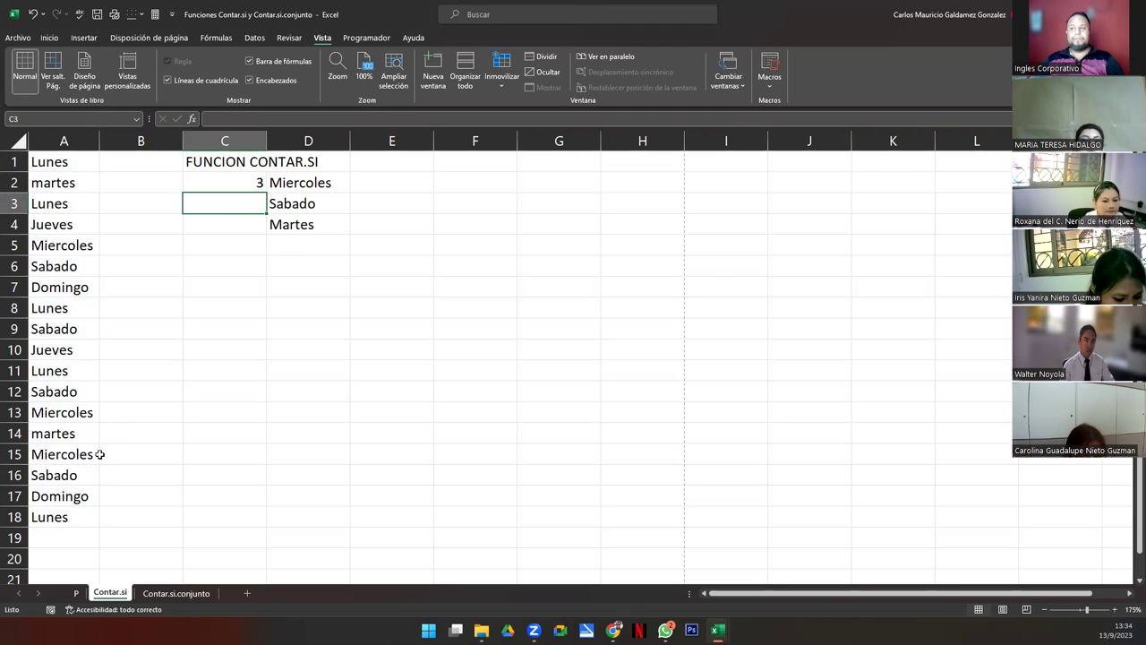
Review the formula in C2 against the label in D2 and the weekday list in A1:A18
click(204, 184)
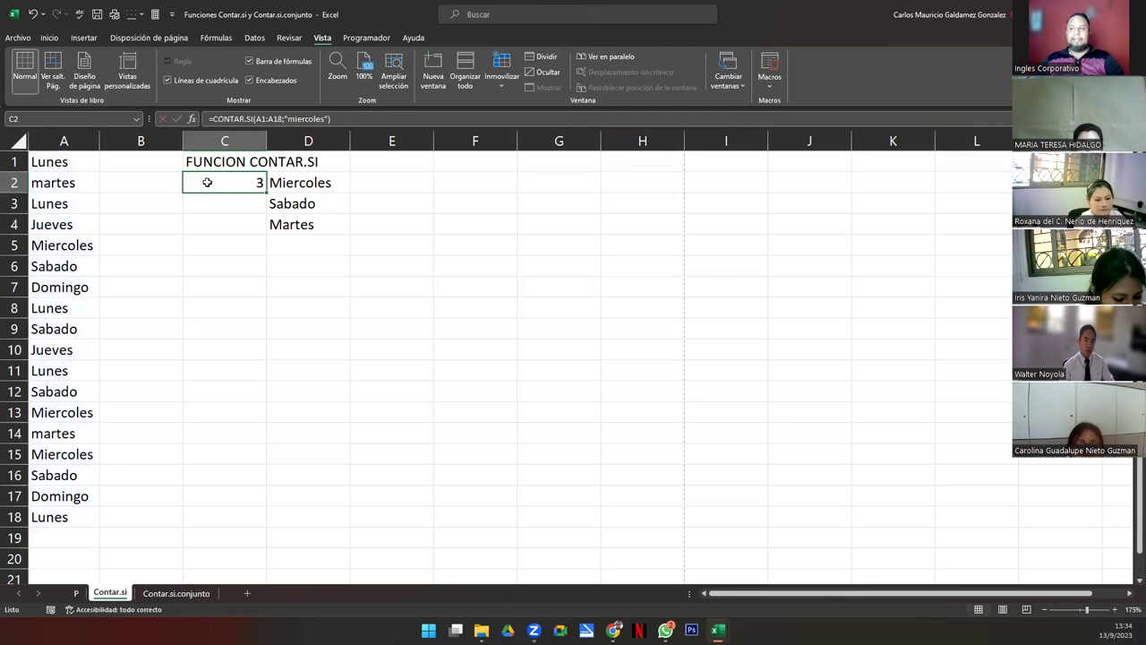
click(319, 182)
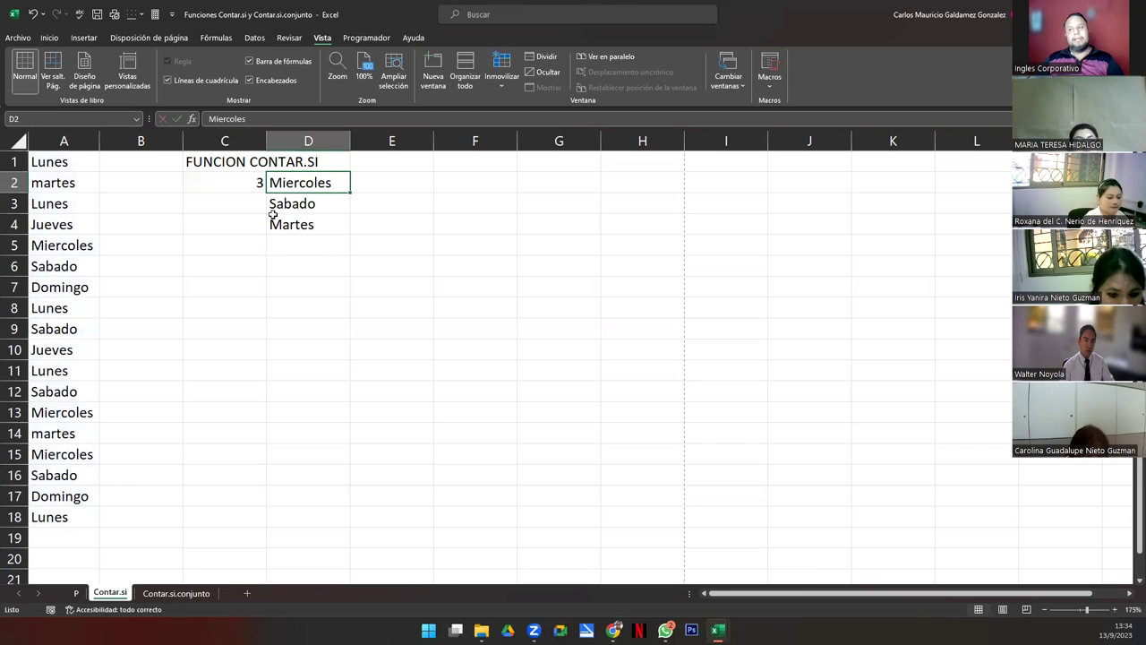
drag(40, 155, 39, 183)
drag(38, 270, 41, 523)
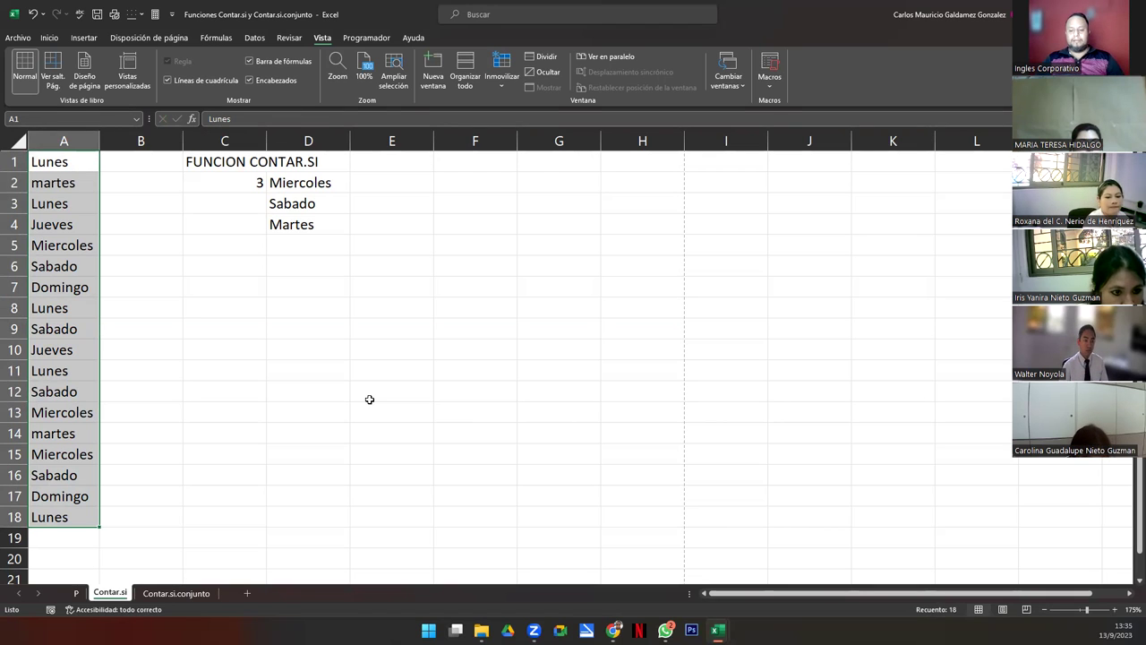
key(Right)
key(Right)
key(Down)
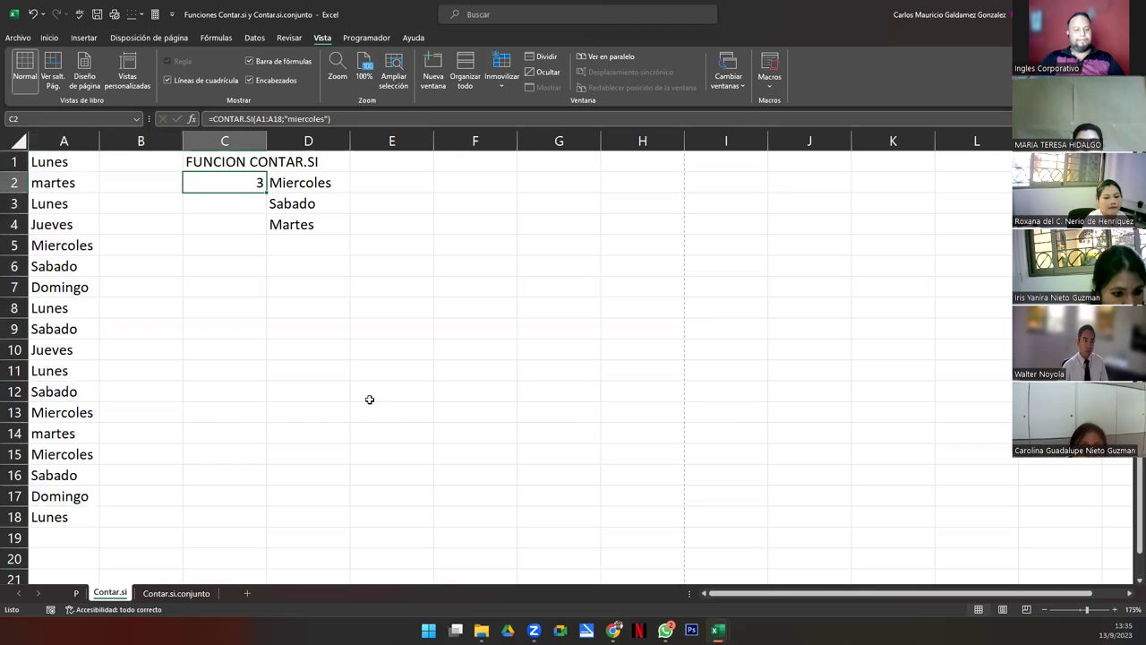
key(F2)
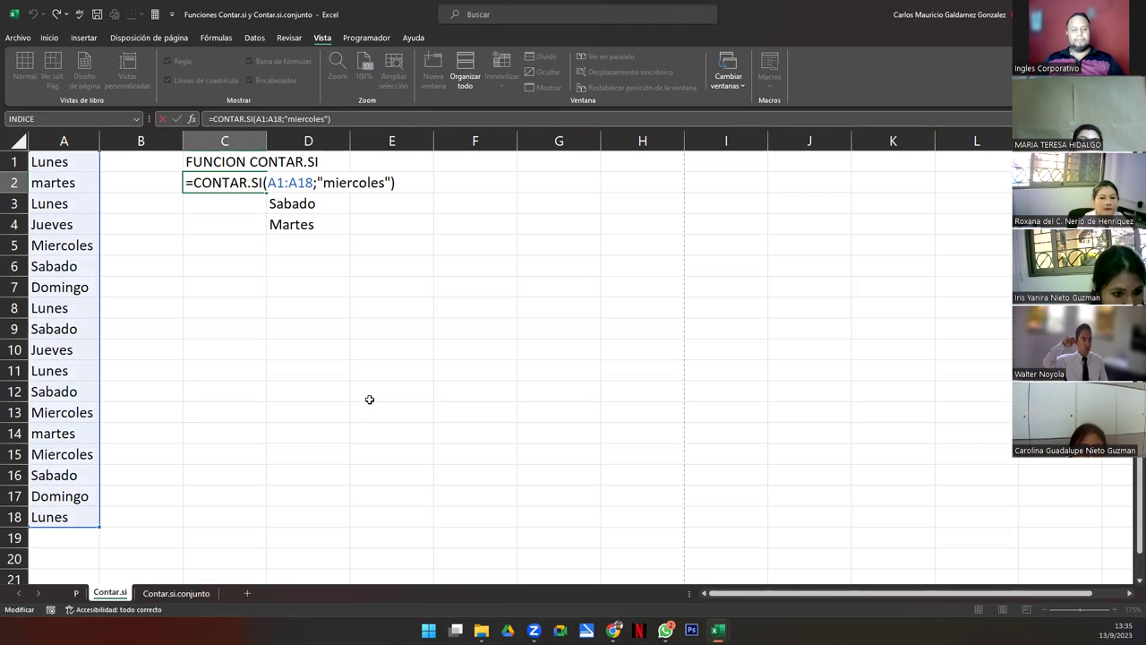
key(Escape)
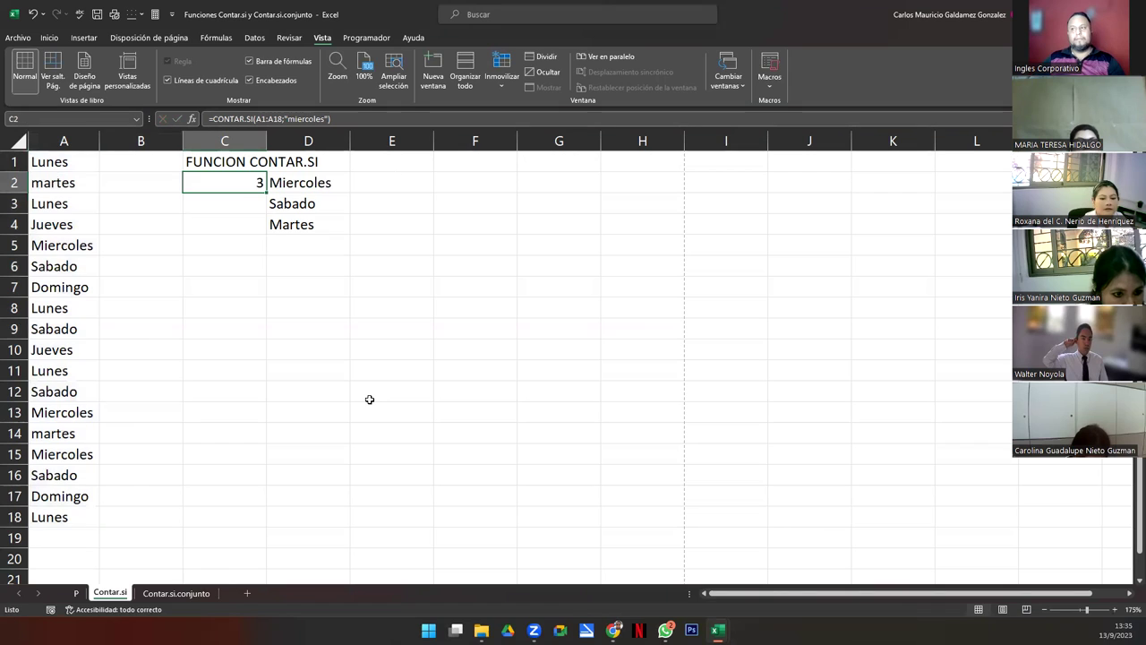
Replace the "miercoles" criterion in the C2 formula with a reference to cell D2
double_click(239, 184)
drag(316, 182, 393, 183)
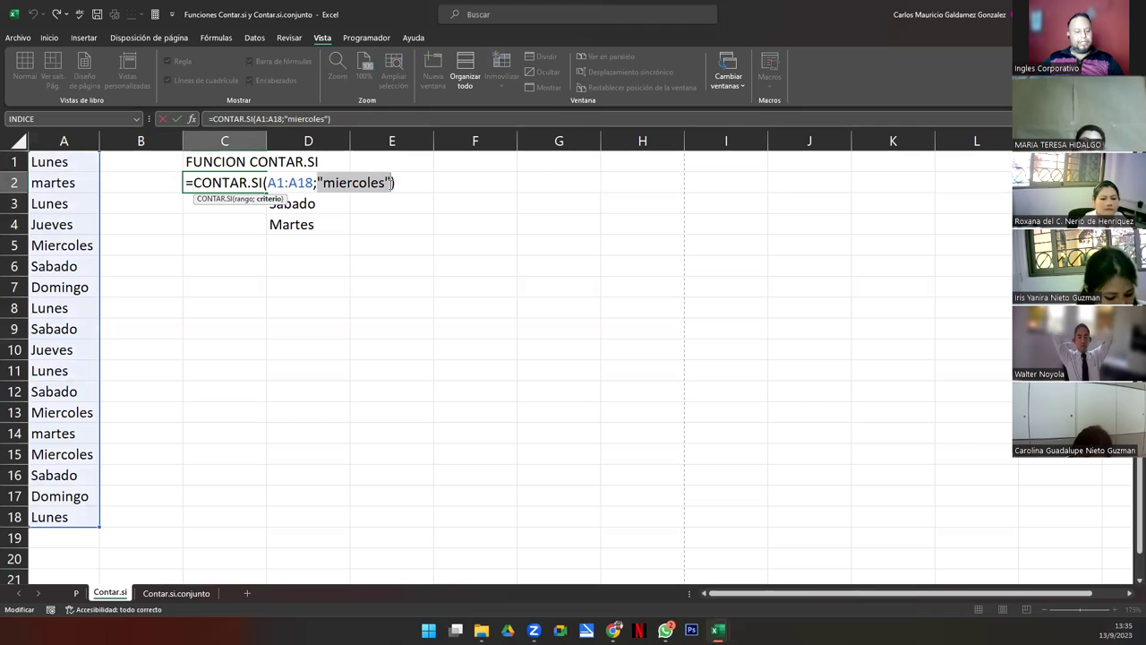
text(D2)
key(Return)
key(Up)
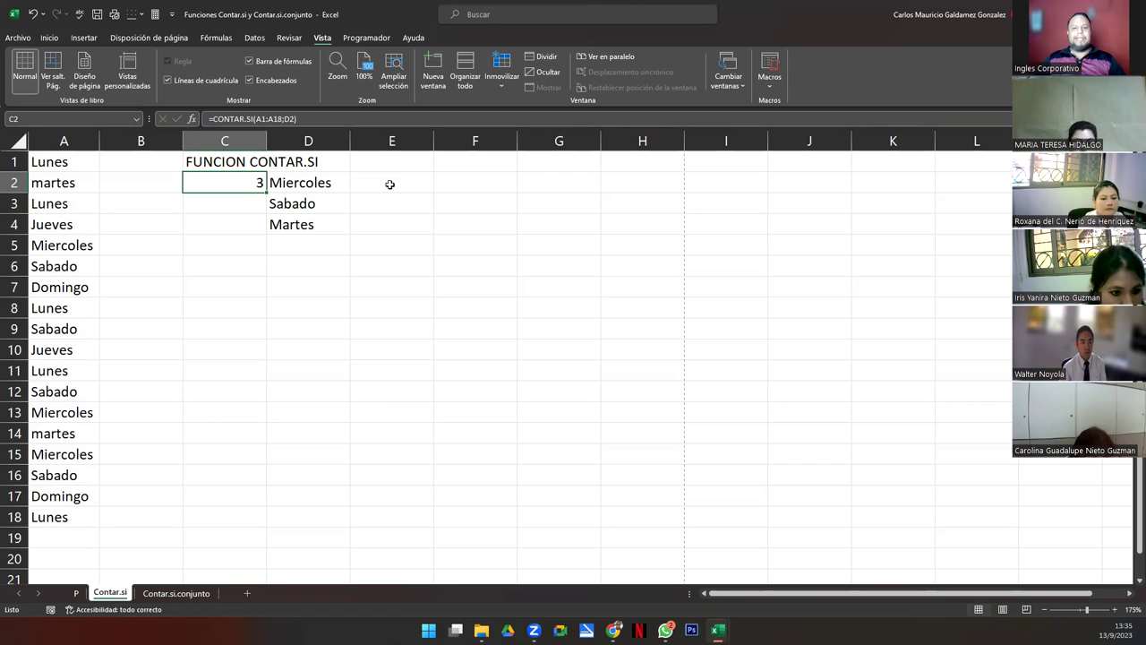
Change the day name in D2 to the accented spelling Miércoles
double_click(280, 186)
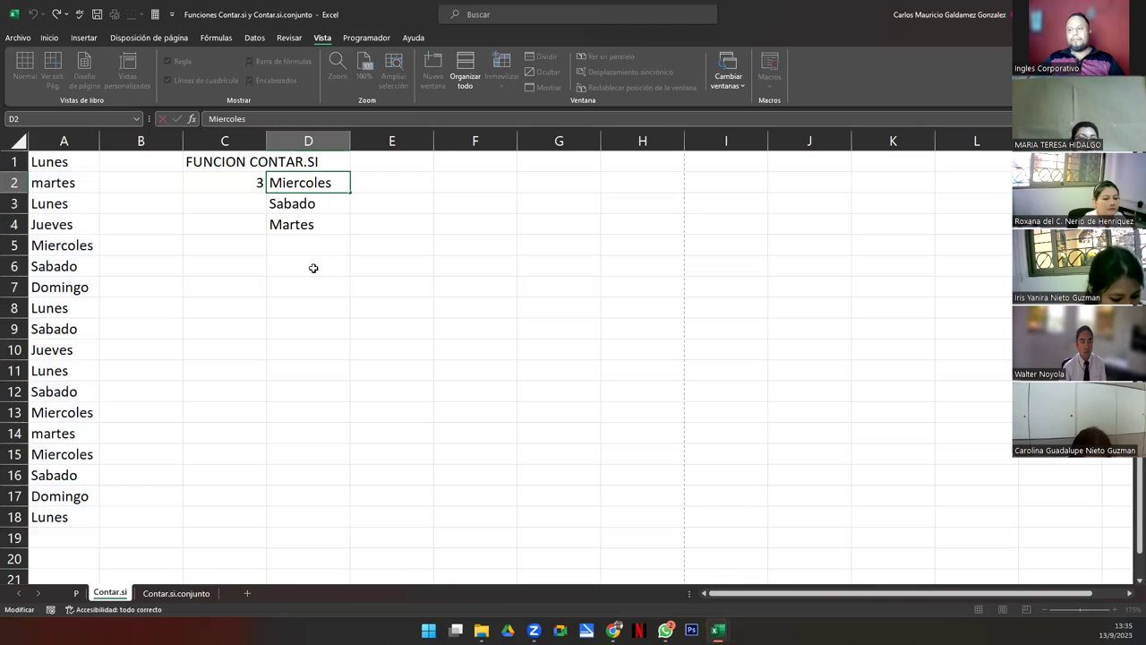
key(Delete)
text(é)
key(Return)
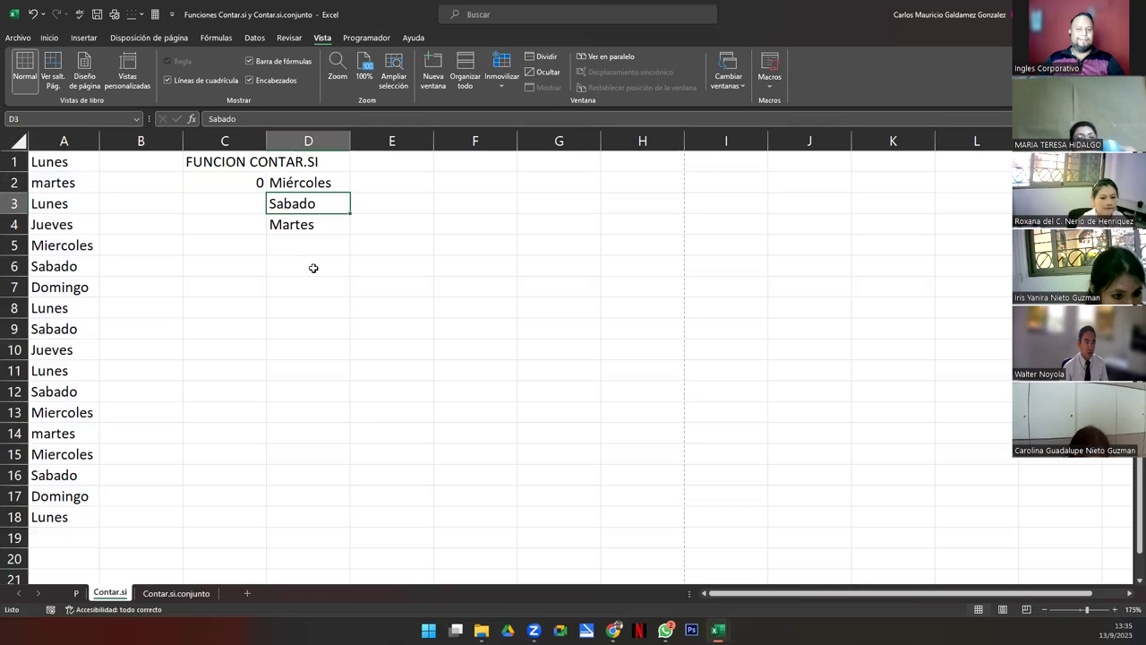
Compare the spelling of the criterion in D2 with the weekday entries in A1:A18
key(Up)
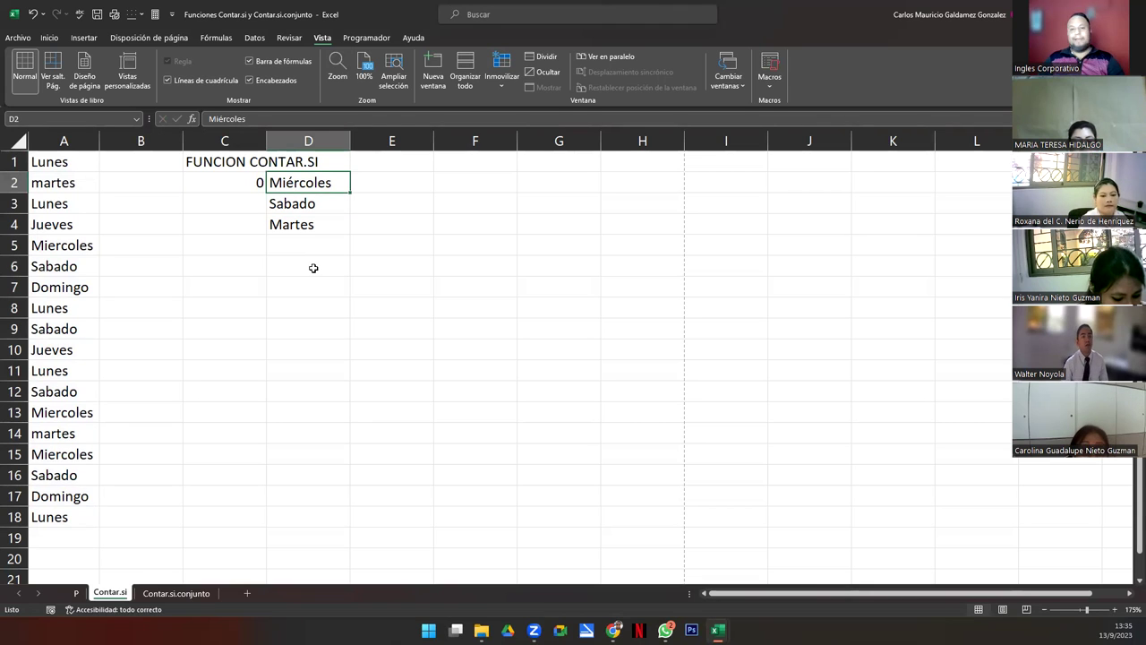
key(Left)
key(Home)
key(Up)
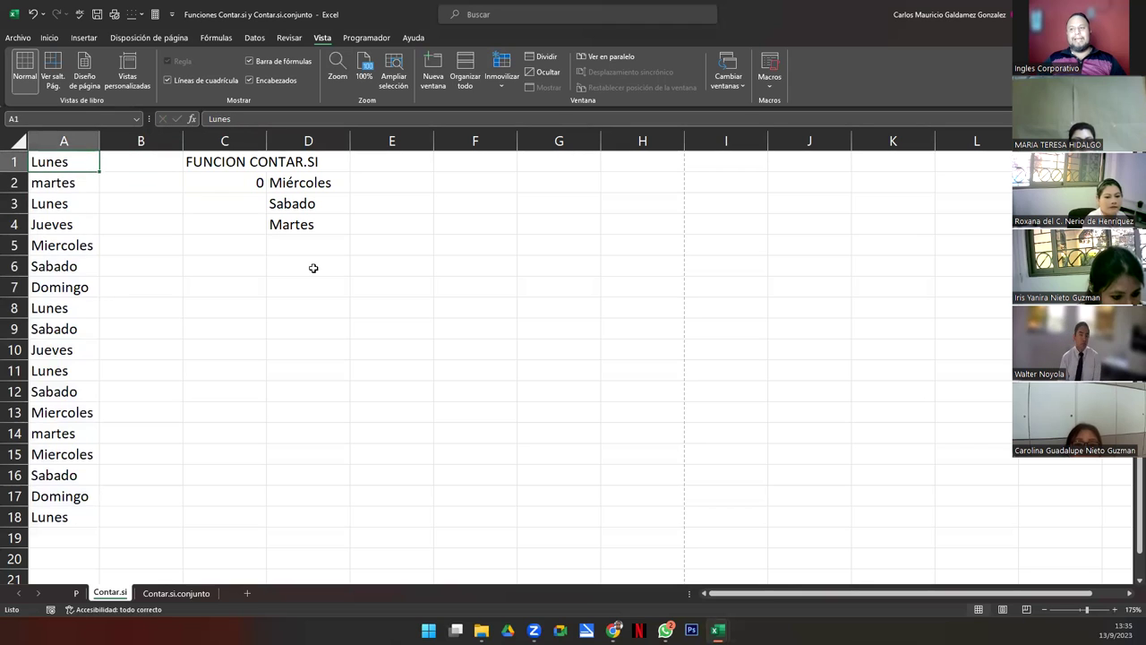
key(ctrl+shift+Down)
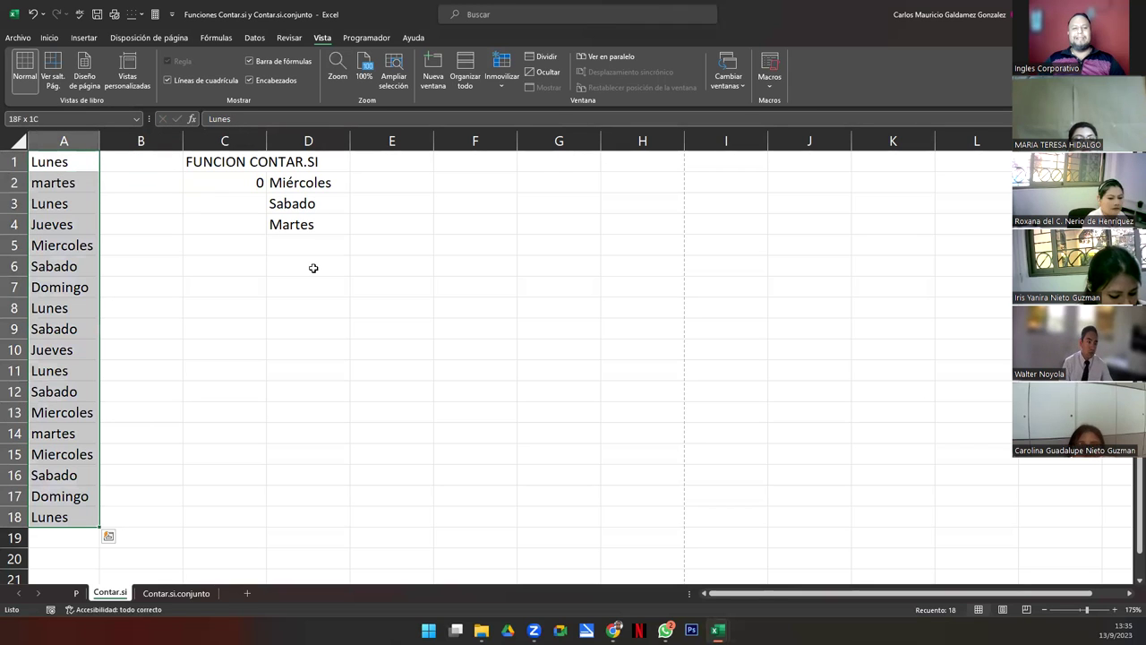
key(ctrl+Home)
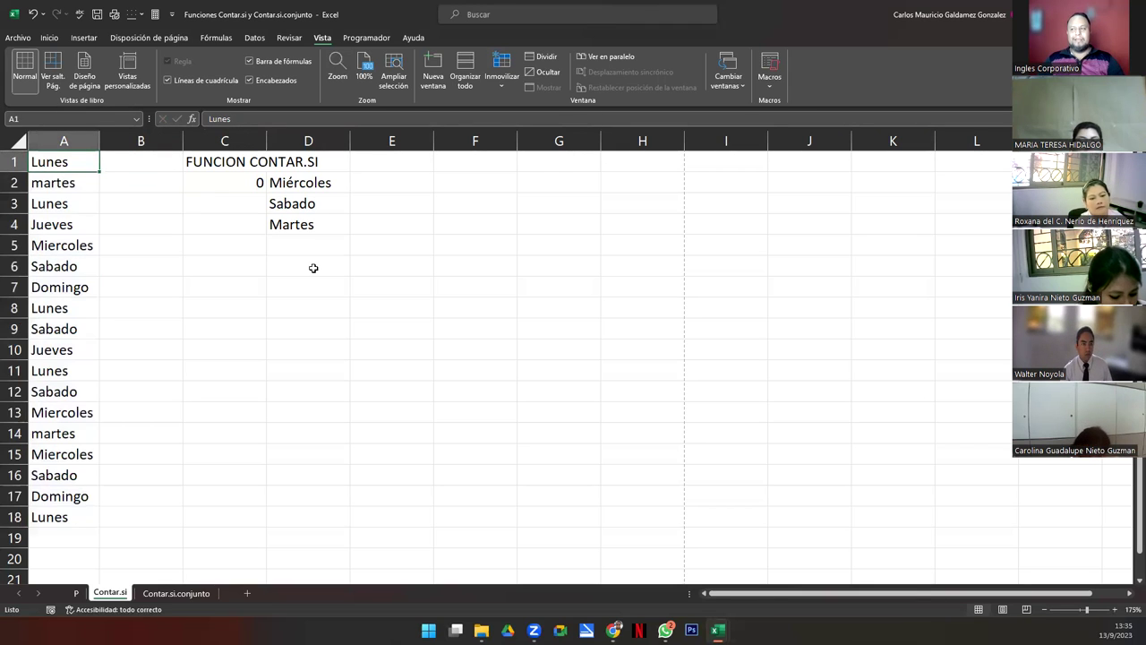
Undo the spelling change in D2 and check the cell references used by the C2 formula
key(ctrl+z)
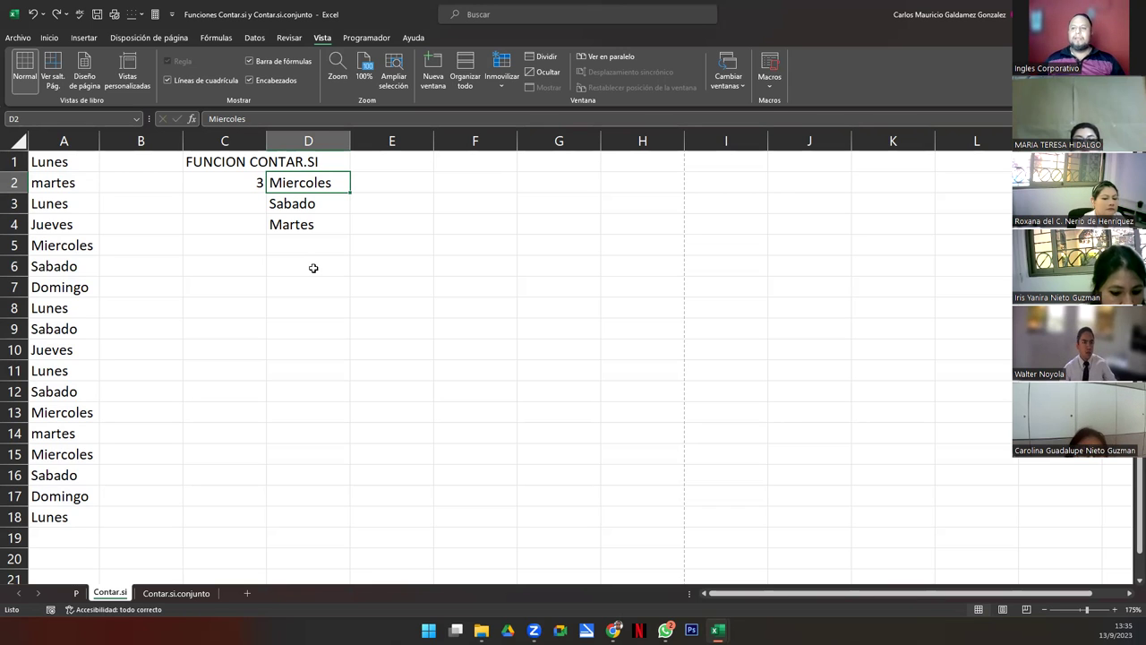
key(Down)
key(Up)
key(Left)
key(F2)
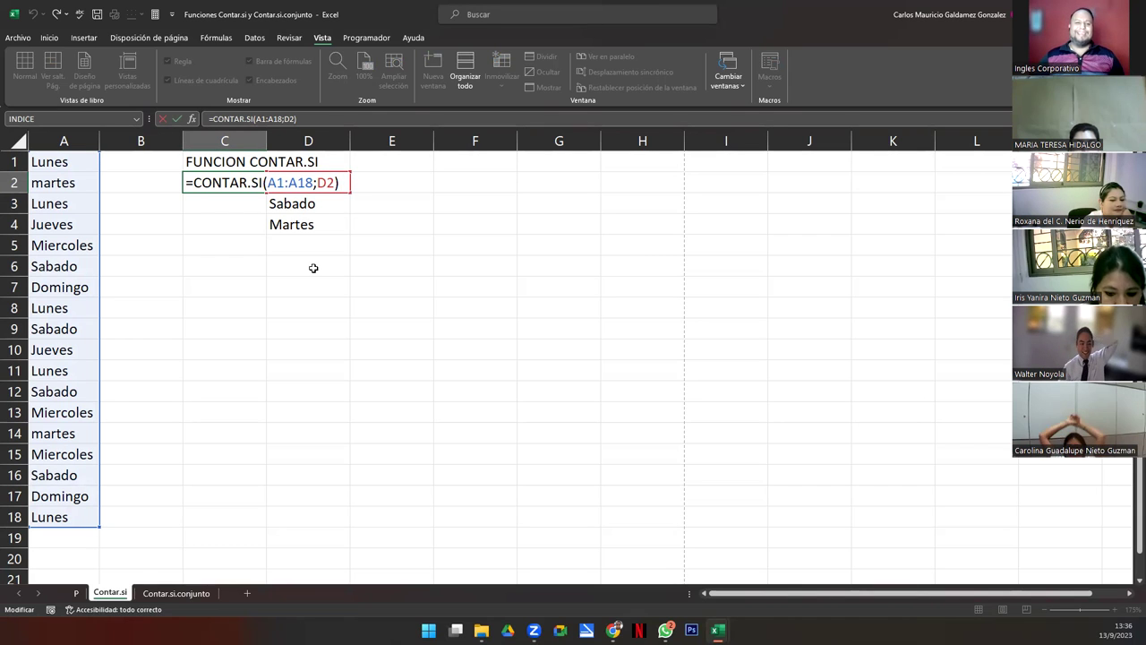
key(Return)
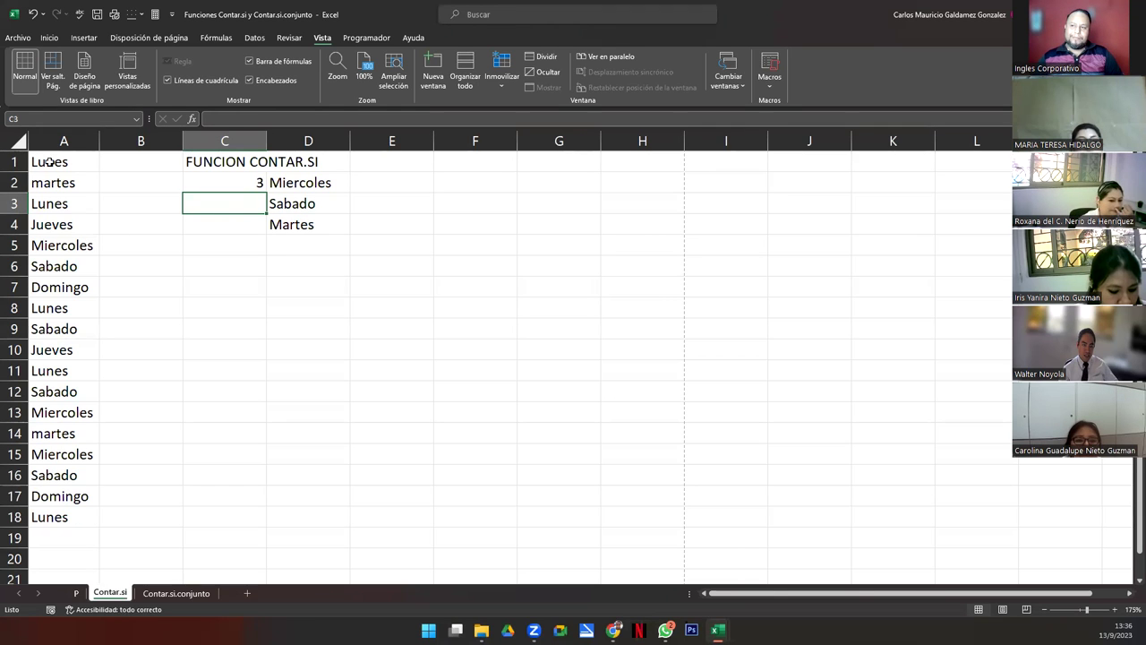
Copy the weekday list in A1:A18 into column B starting at B1
drag(45, 161, 49, 203)
drag(52, 327, 81, 508)
key(ctrl+c)
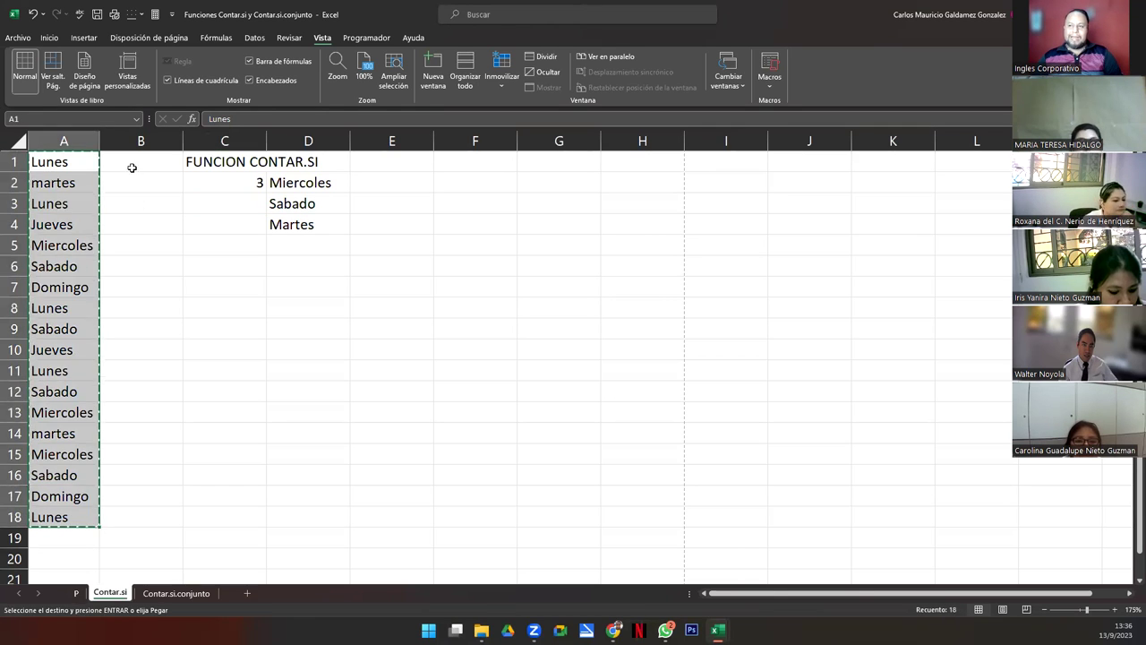
click(129, 170)
key(ctrl+v)
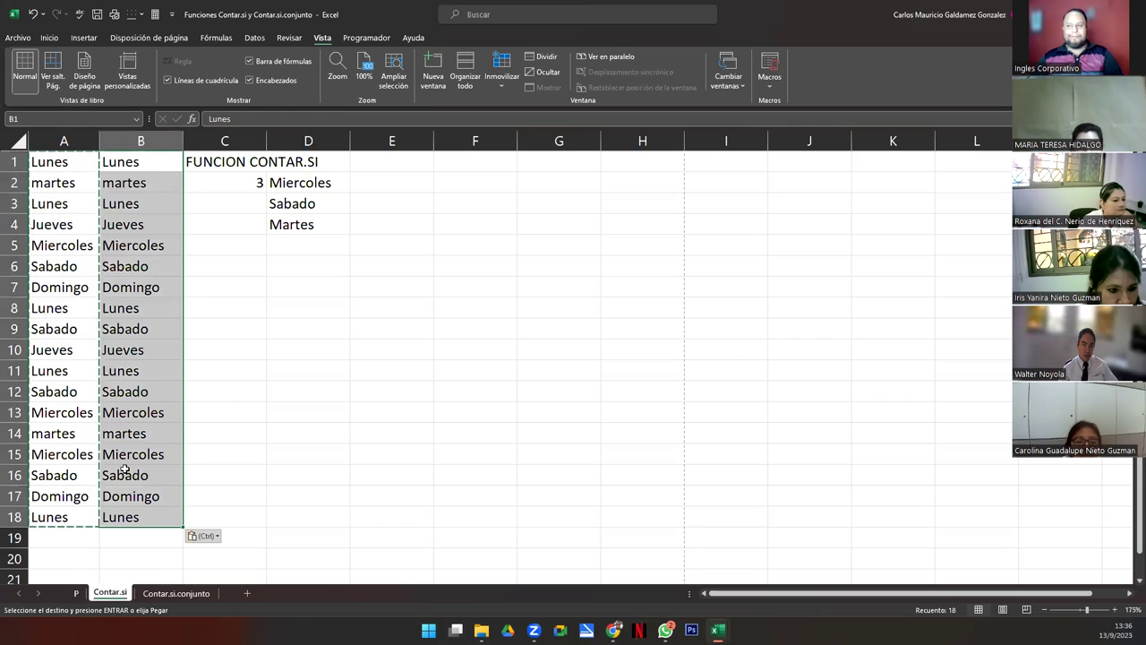
Extend the counting range of the C2 formula to A1:B18, keeping D2 as the criterion
double_click(250, 178)
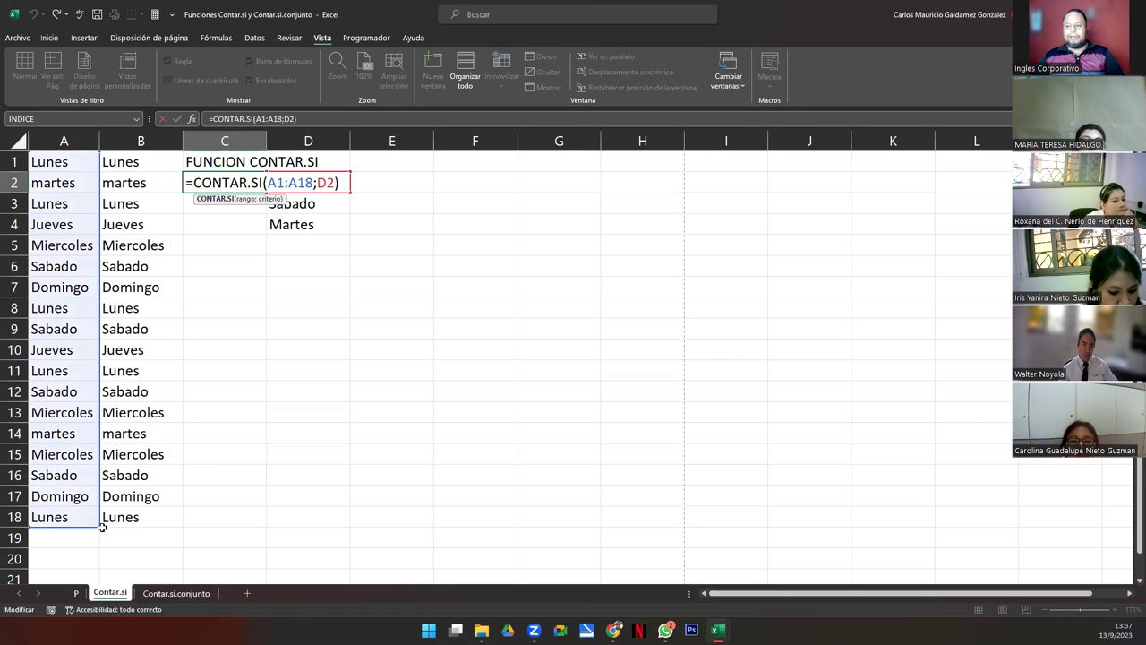
drag(99, 527, 157, 519)
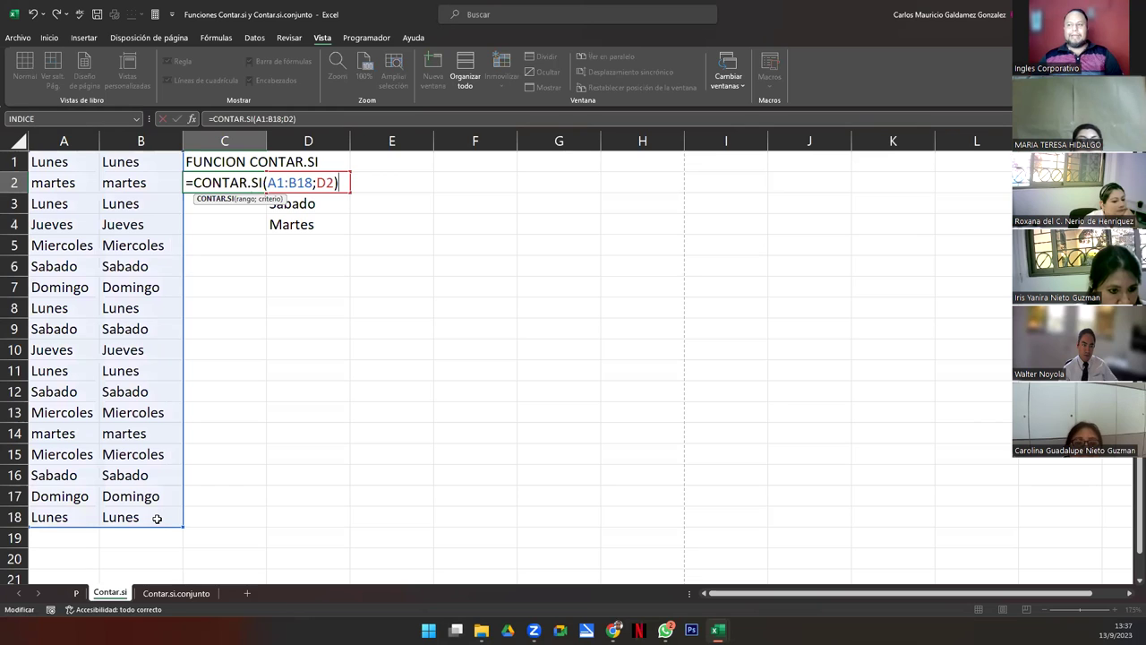
key(Return)
key(Up)
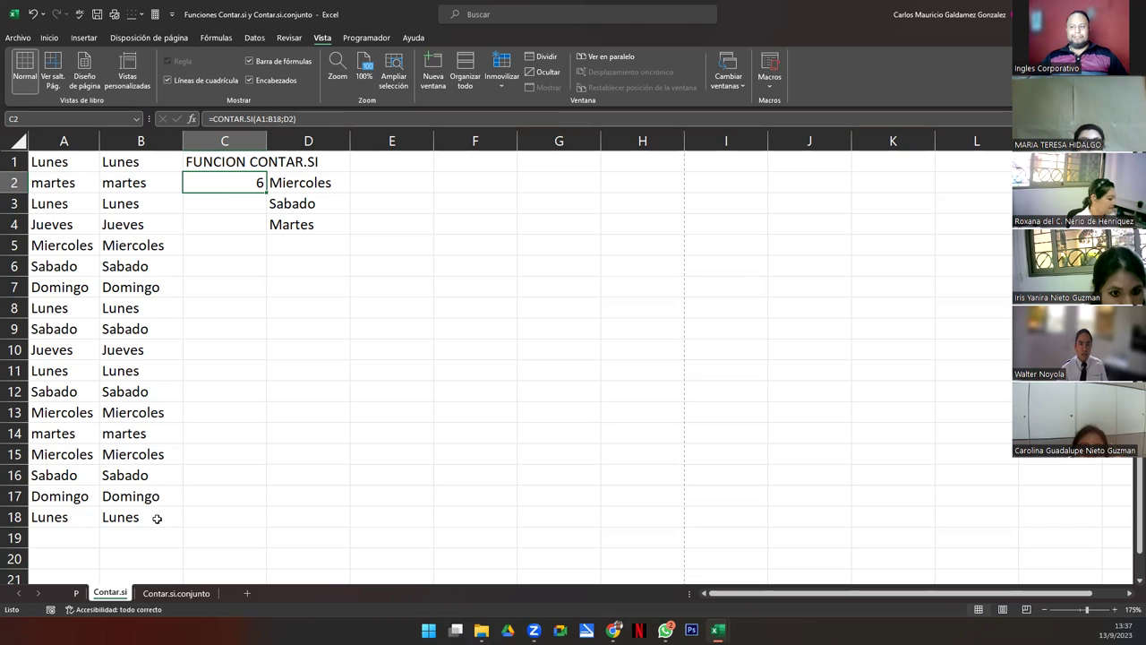
Enter =CONTAR.SI(A1:B18;D3) in C3 to count the Sabado entries
click(240, 202)
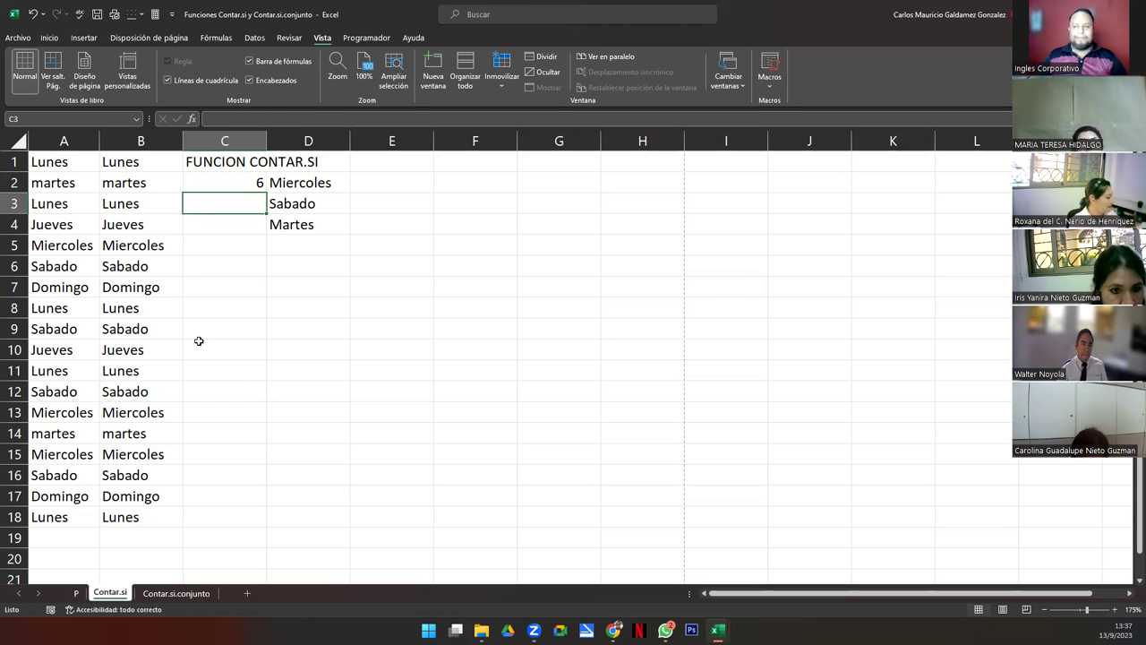
text(=)
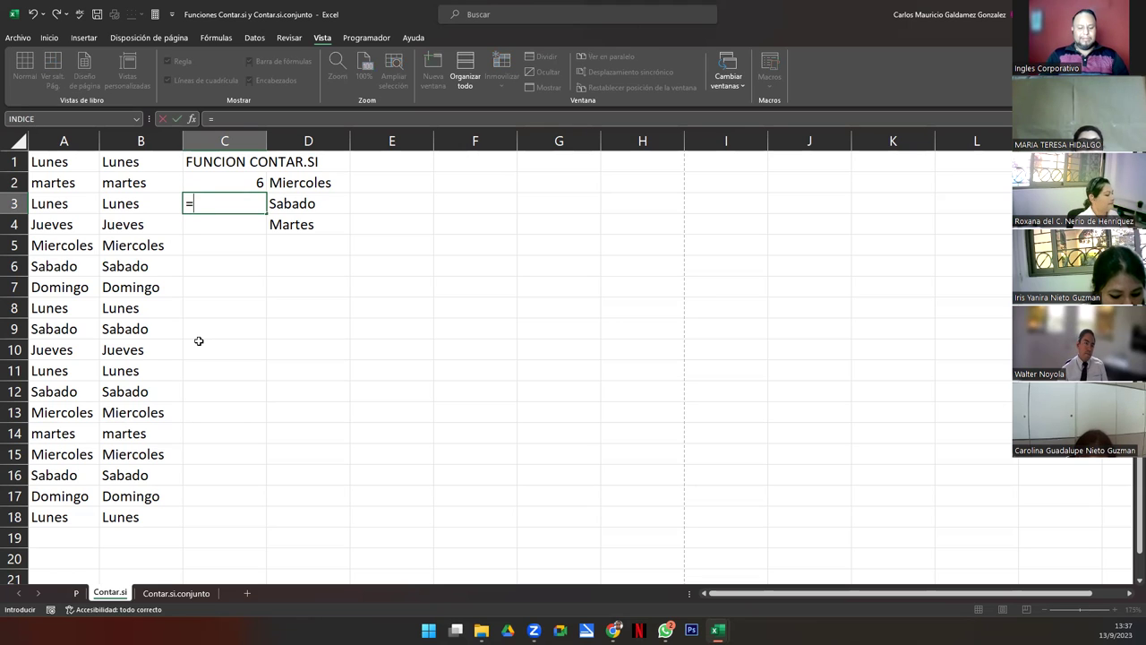
text(conta)
key(Down)
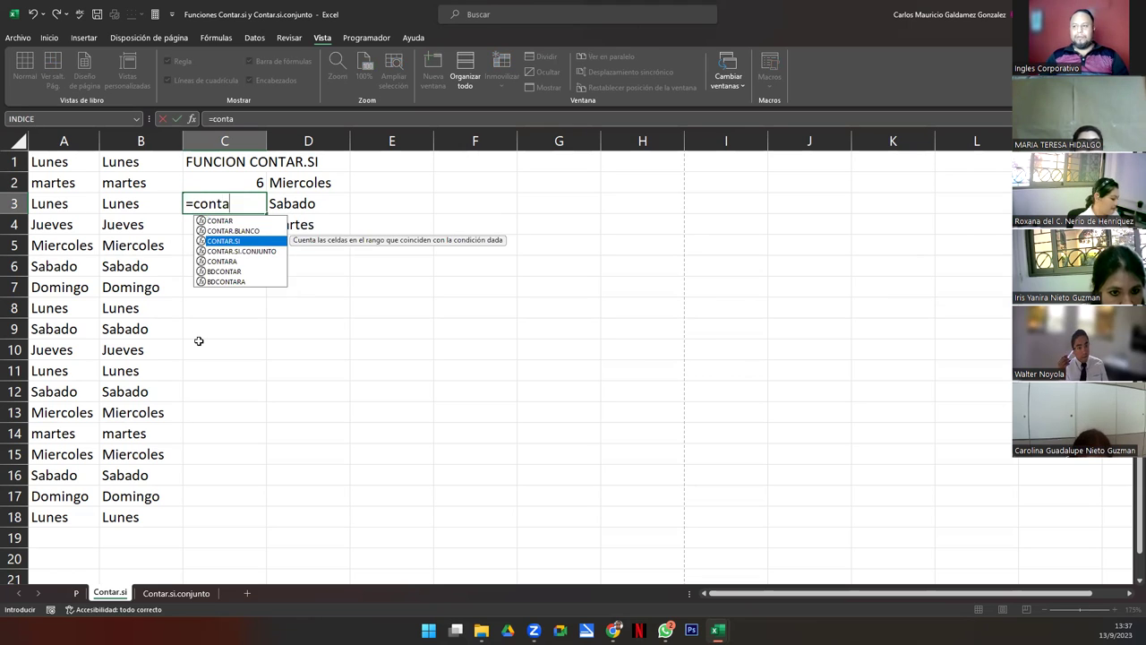
key(Tab)
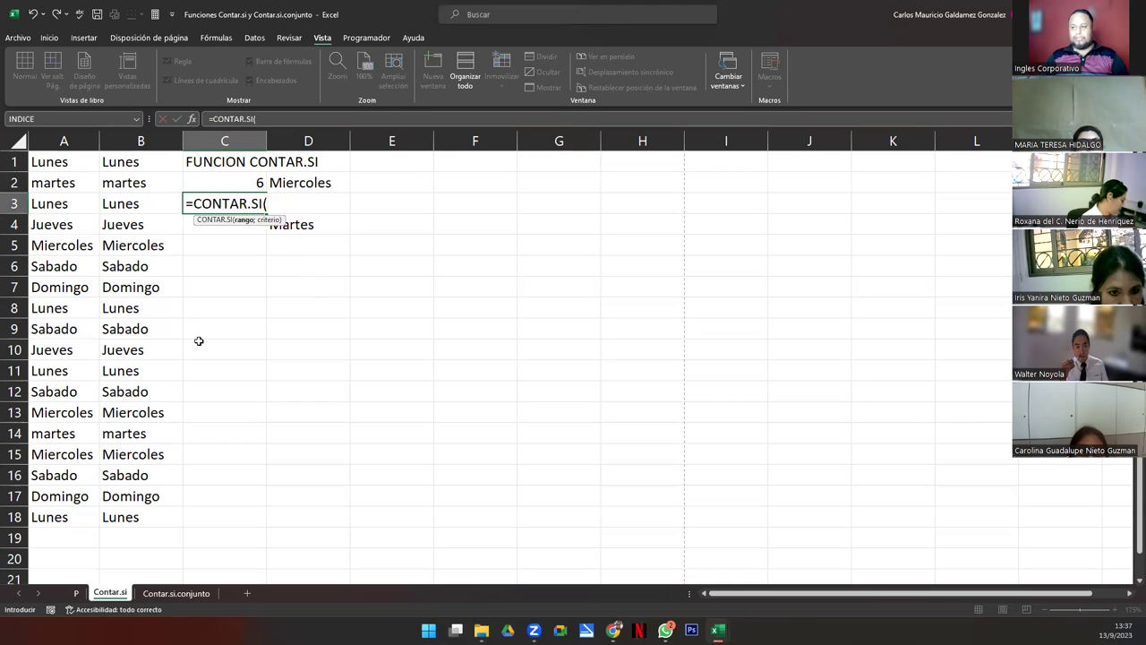
drag(51, 165, 135, 511)
text(;)
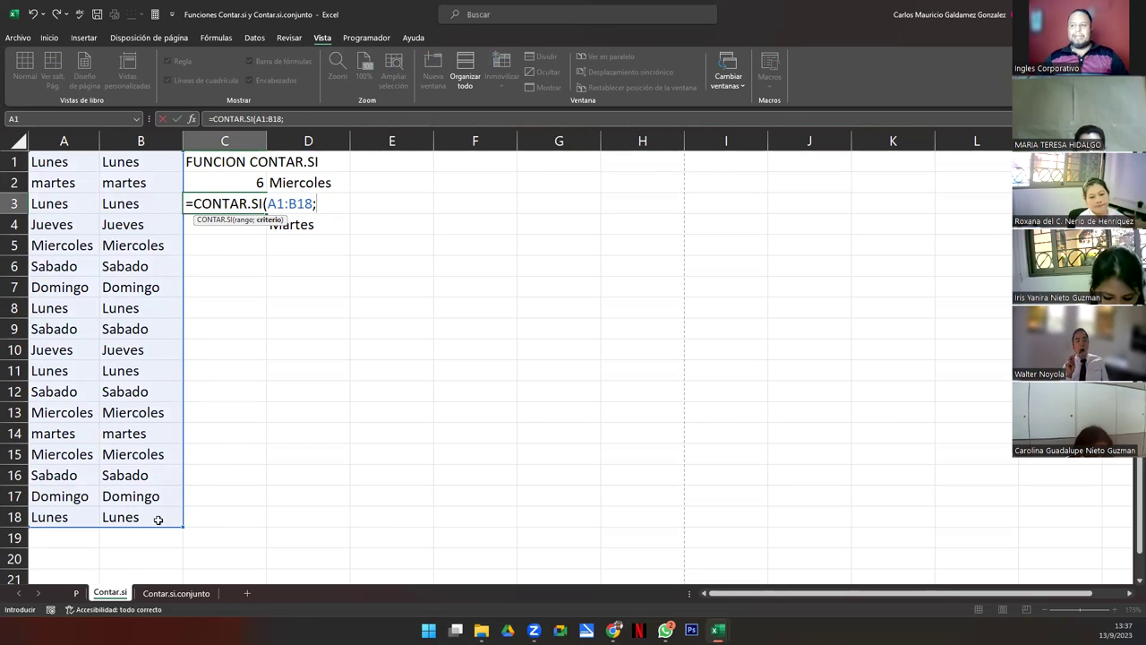
click(359, 205)
key(Left)
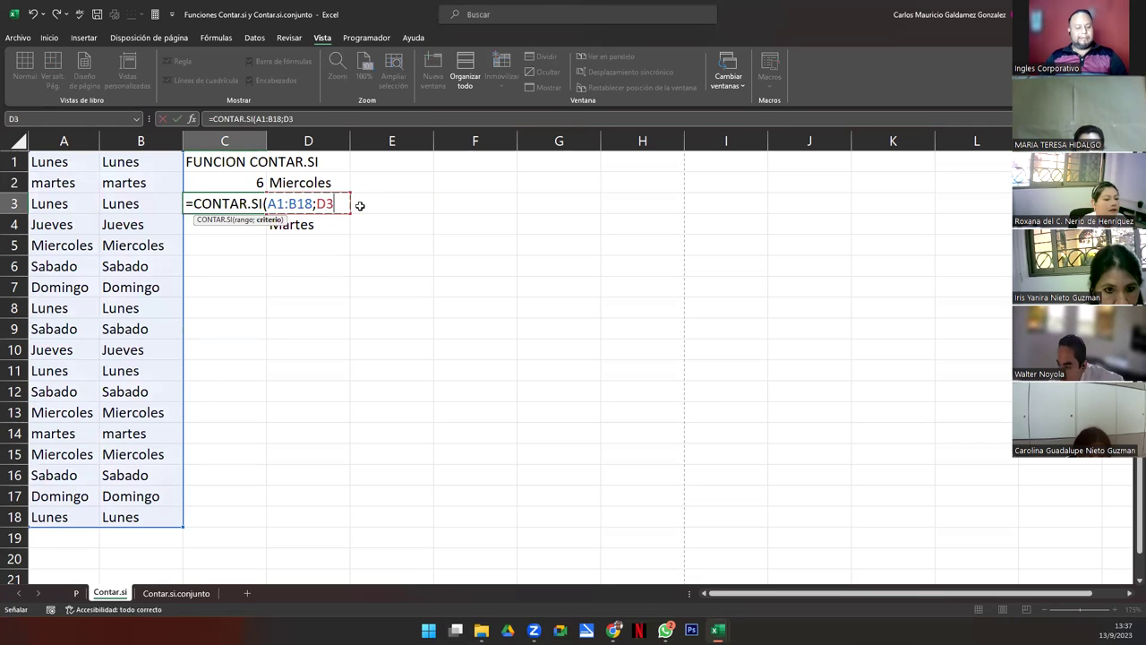
text())
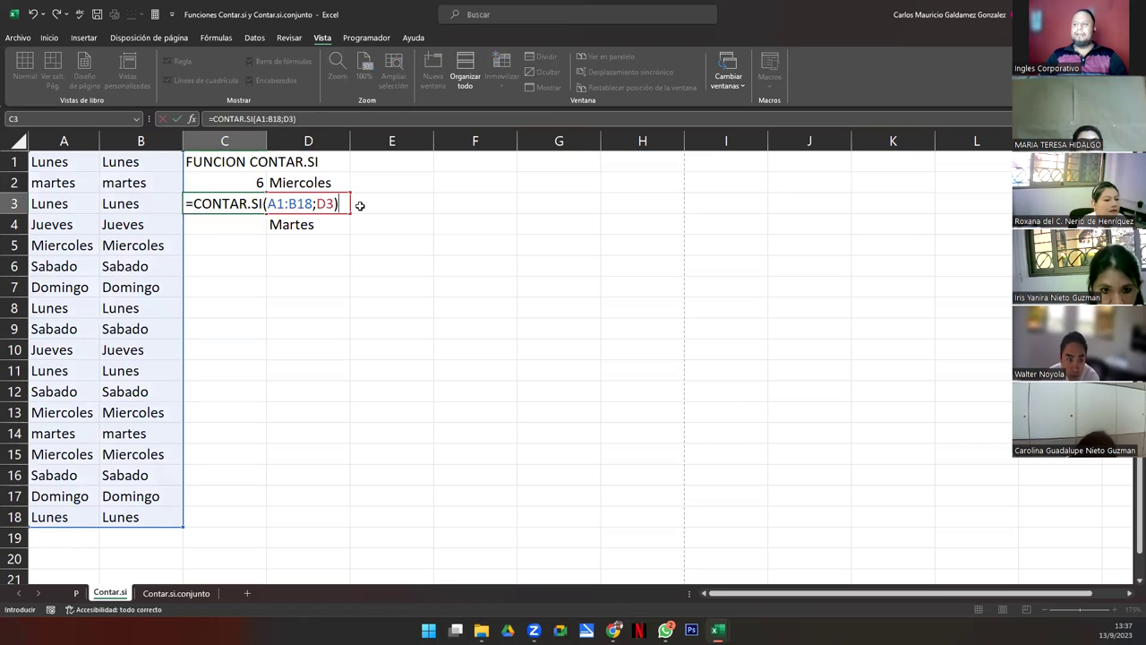
key(Return)
key(Up)
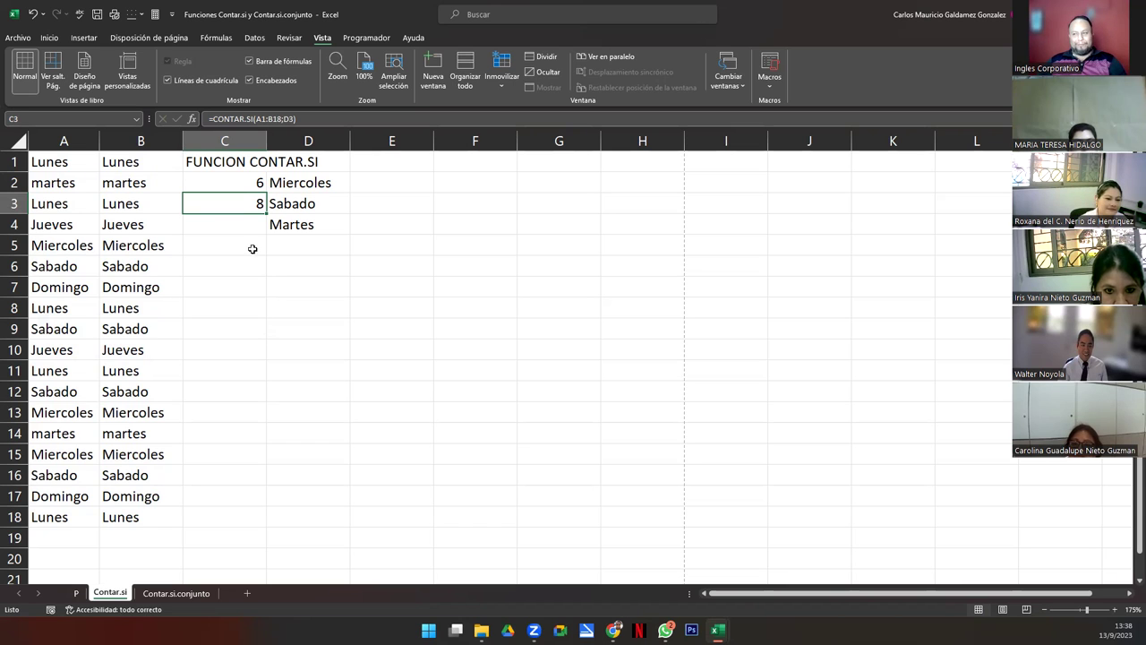
Enter =CONTAR.SI(A1:B18;D4) in C4 to count the Martes entries, and review the formulas in C2:C4
click(236, 227)
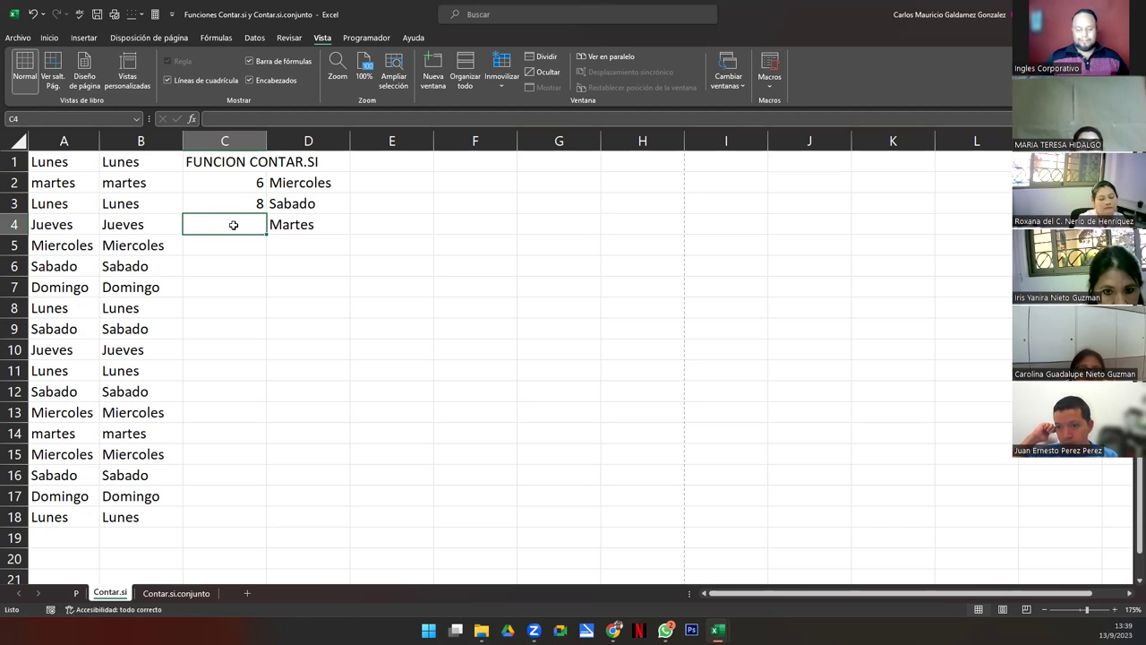
text(=)
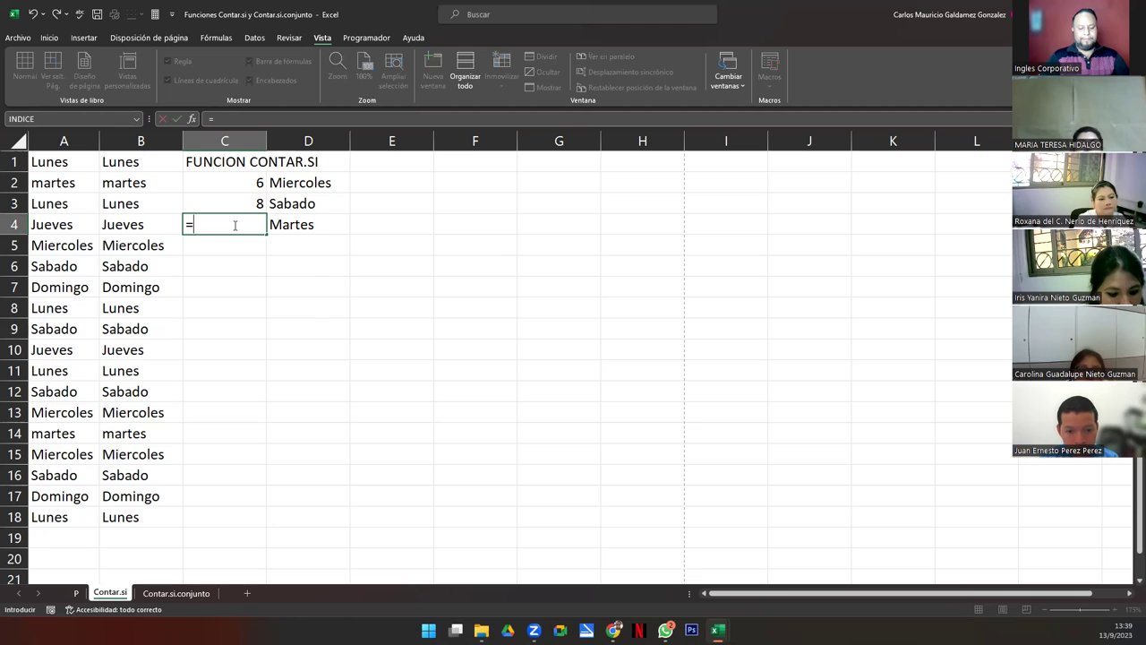
text(contar.si)
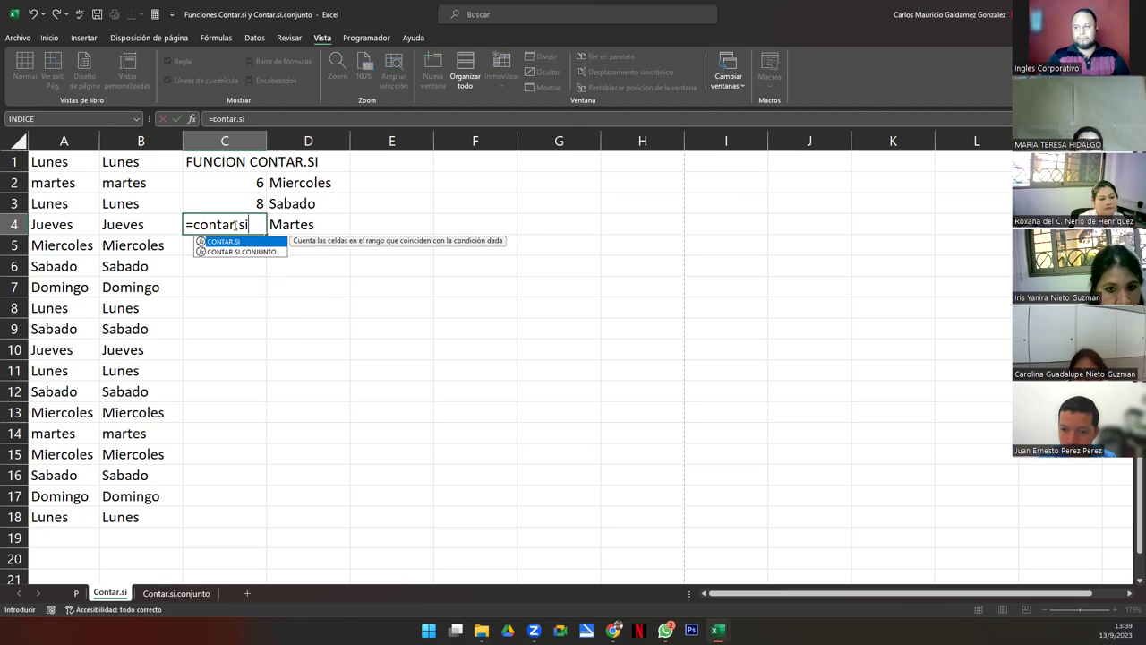
key(Tab)
key(Left)
key(Left)
key(Up)
key(Up)
key(Up)
key(shift+Right)
key(ctrl+shift+Down)
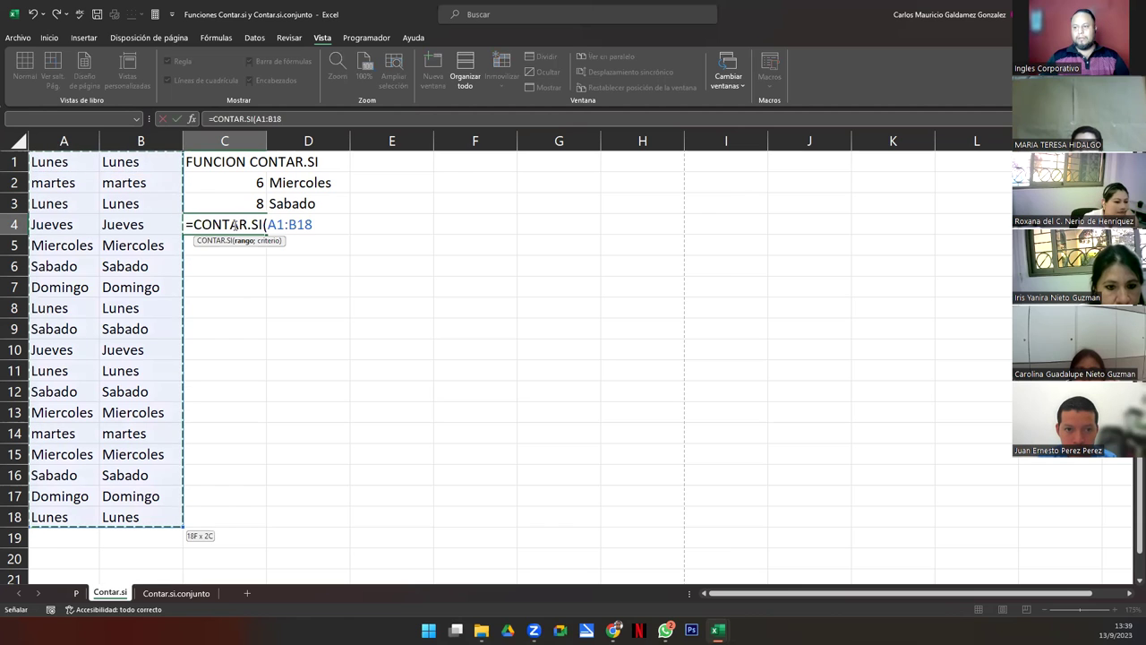
text(;)
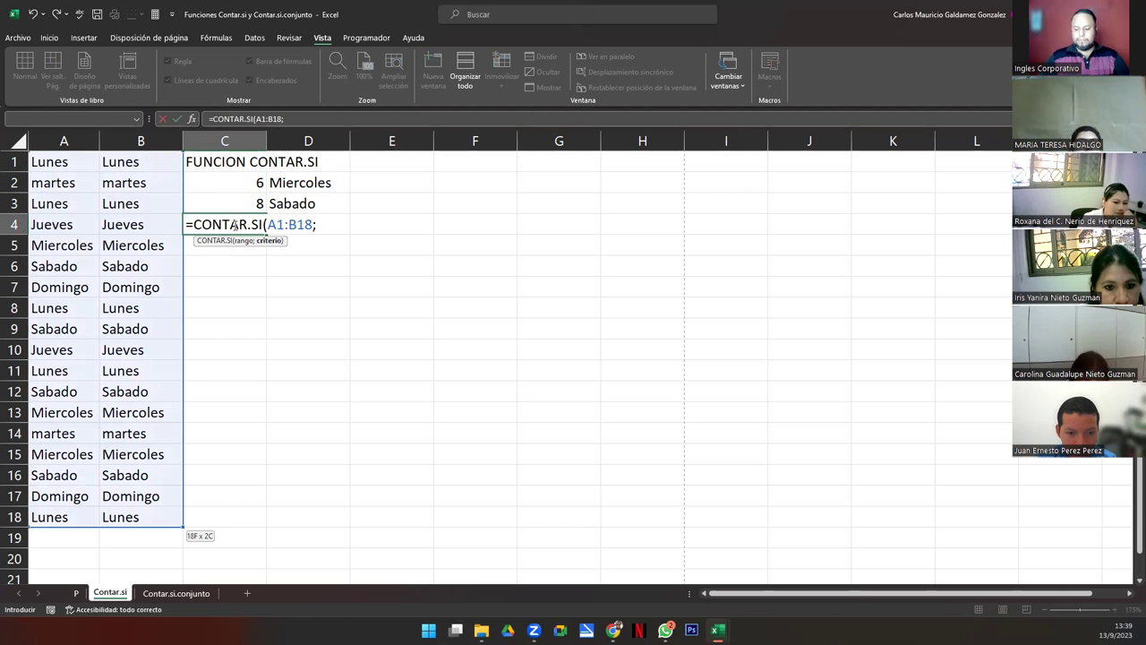
text(D4)
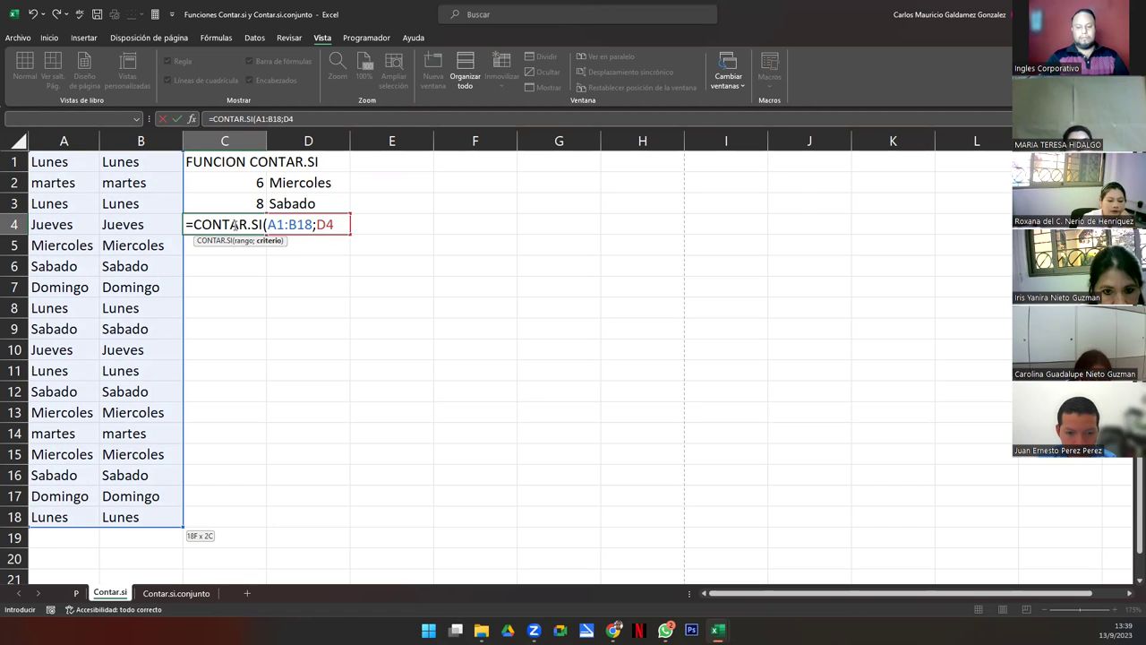
text())
key(Return)
click(232, 224)
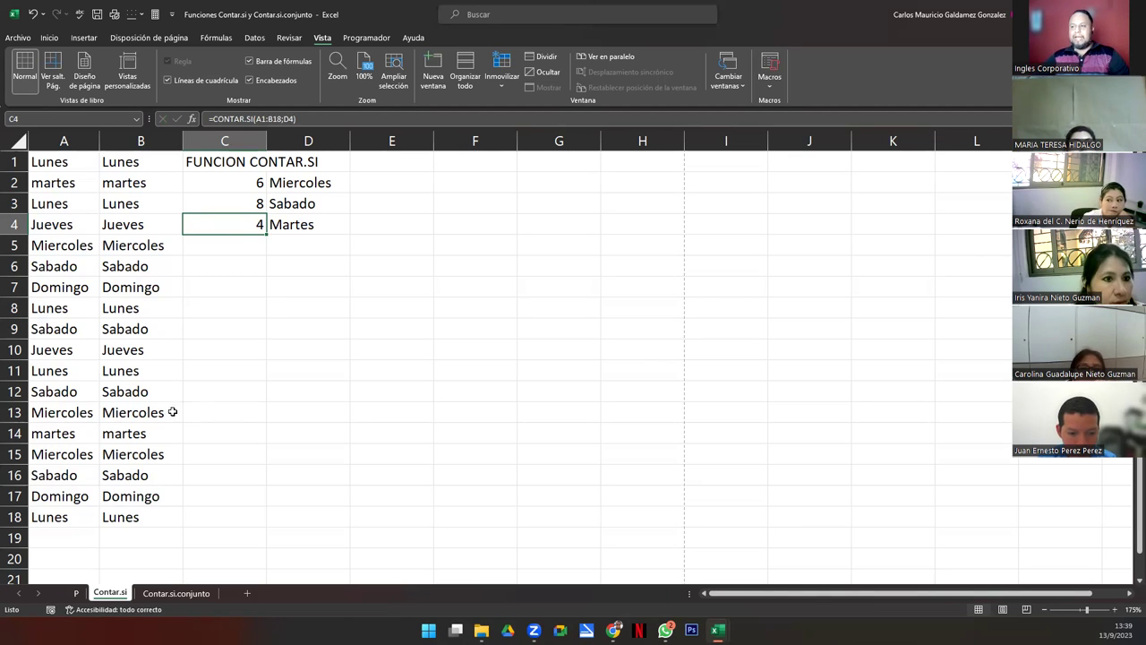
click(235, 189)
click(233, 209)
click(230, 224)
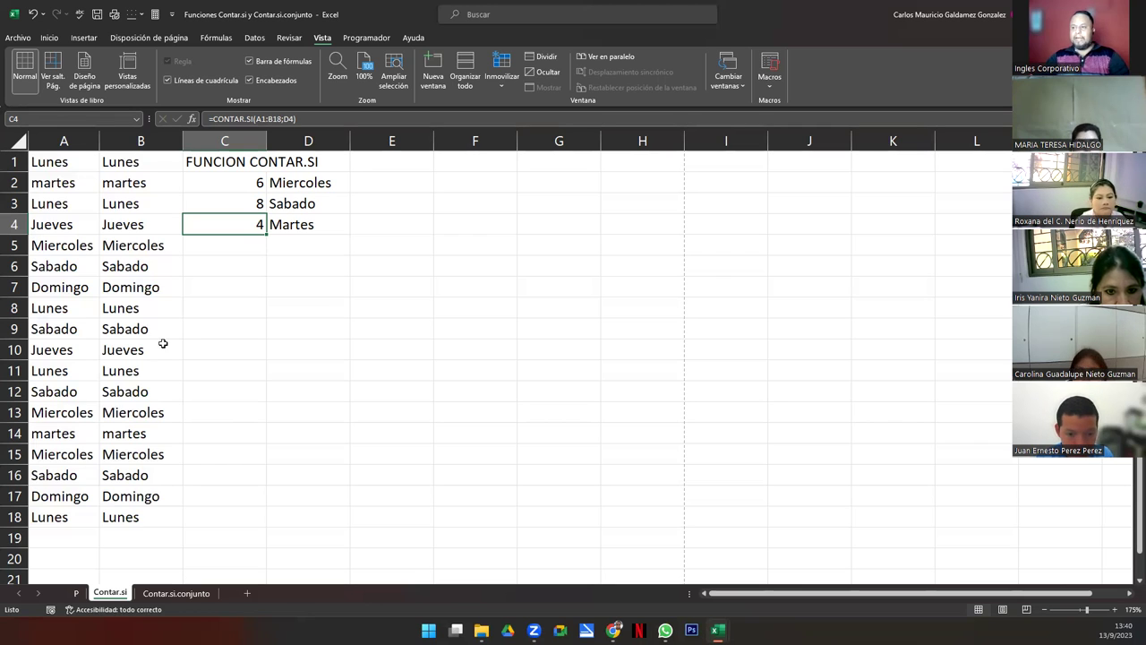
Copy the Nombre, Sexo and Edad table with its CONTAR.SI.CONJUNTO block from the Contar.si.conjunto sheet to A21 of the Contar.si sheet
scroll(163, 344, down, 5)
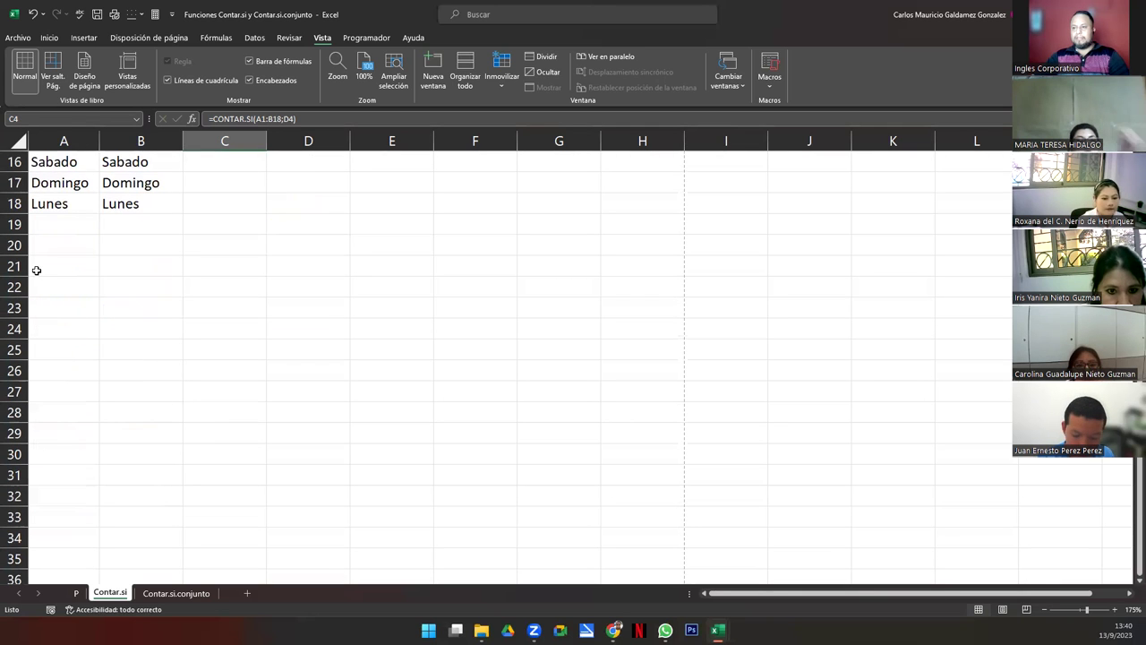
scroll(1128, 582, down, 1)
scroll(1128, 584, down, 1)
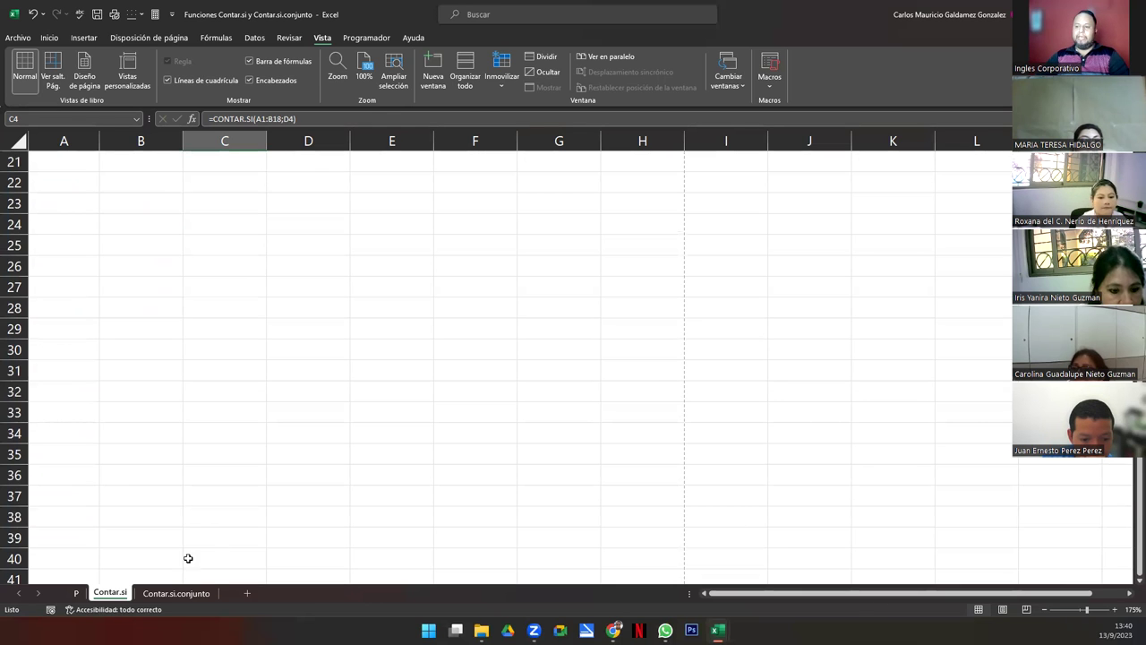
click(182, 593)
drag(41, 150, 274, 330)
key(ctrl+c)
click(110, 593)
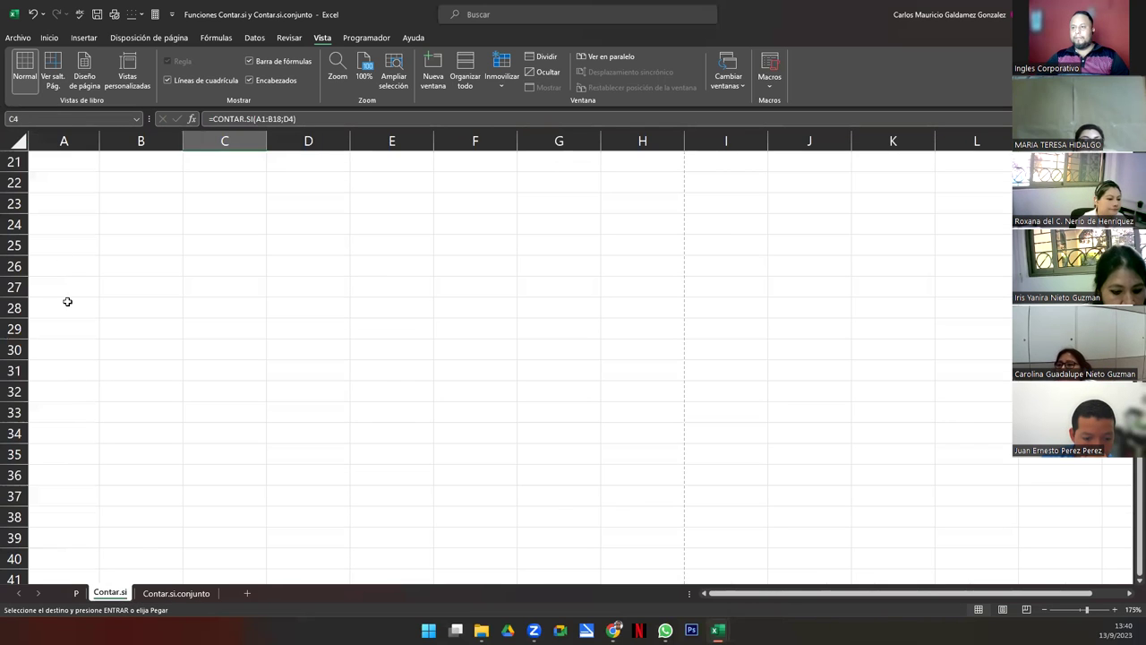
click(58, 165)
key(ctrl+v)
Clear the result cells F22:F23 beside the Hombre and Mujeres labels
drag(473, 184, 472, 207)
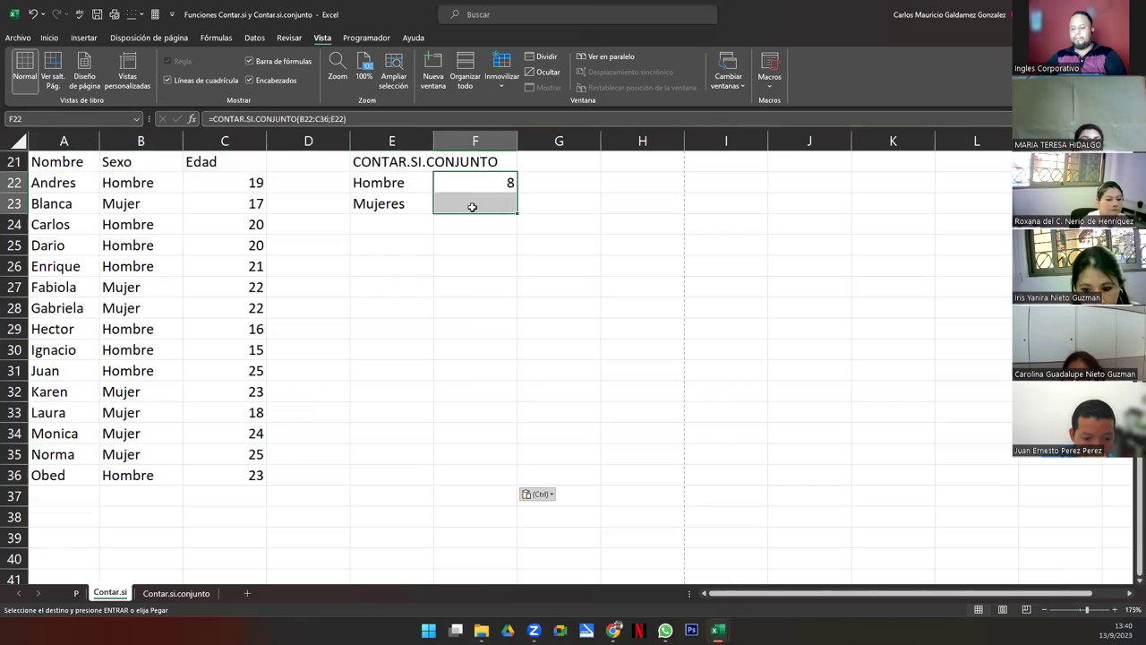
key(Delete)
click(254, 201)
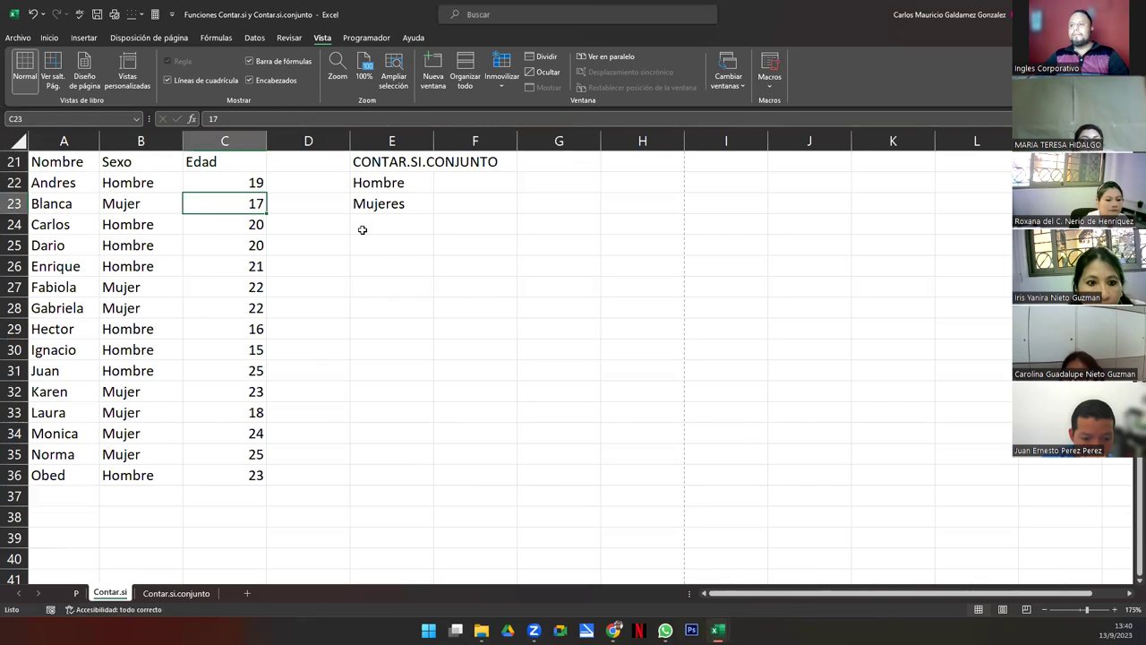
Widen column D and narrow column C around the pasted table
drag(350, 143, 412, 162)
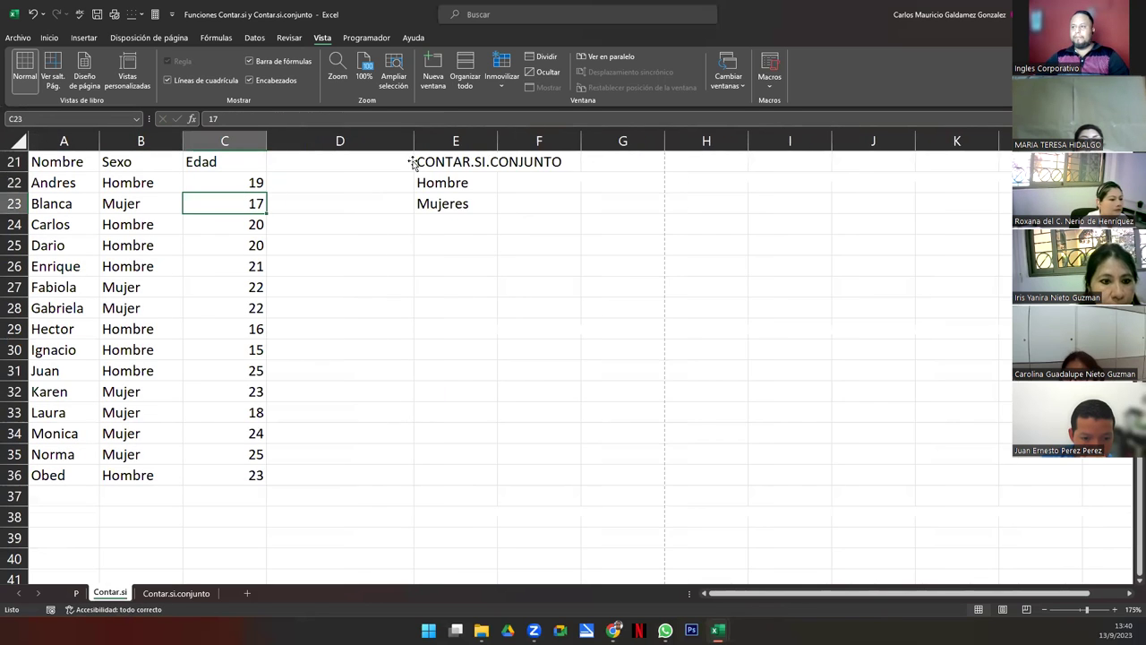
click(412, 162)
scroll(374, 272, up, 7)
scroll(378, 294, down, 10)
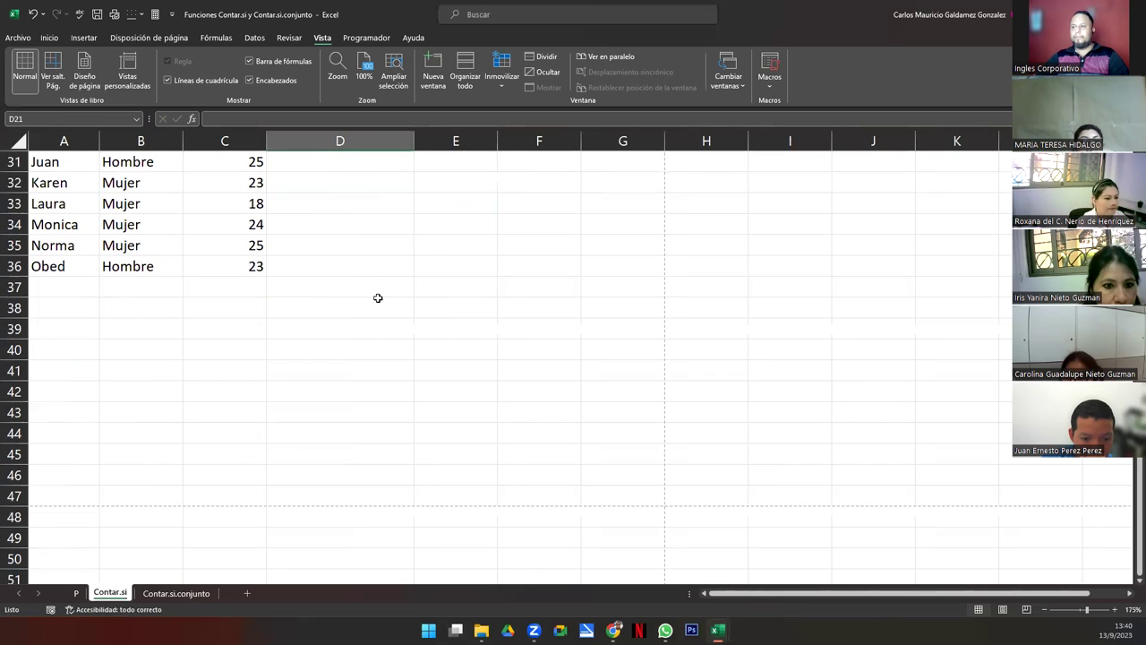
scroll(379, 296, up, 5)
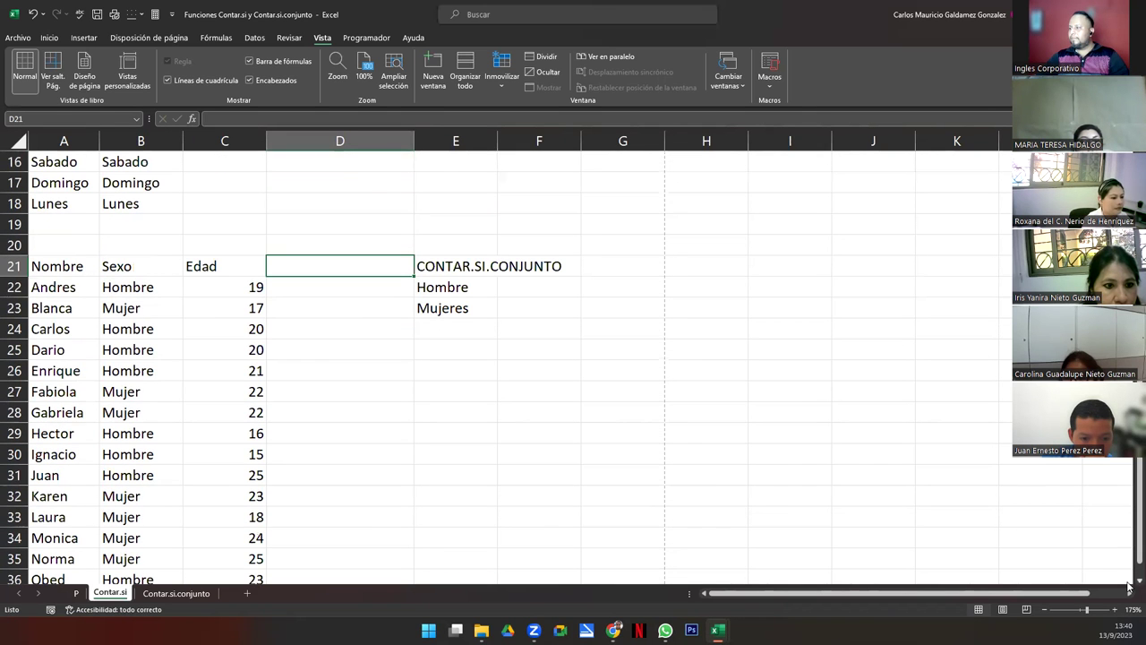
scroll(1129, 581, down, 2)
scroll(1128, 582, down, 1)
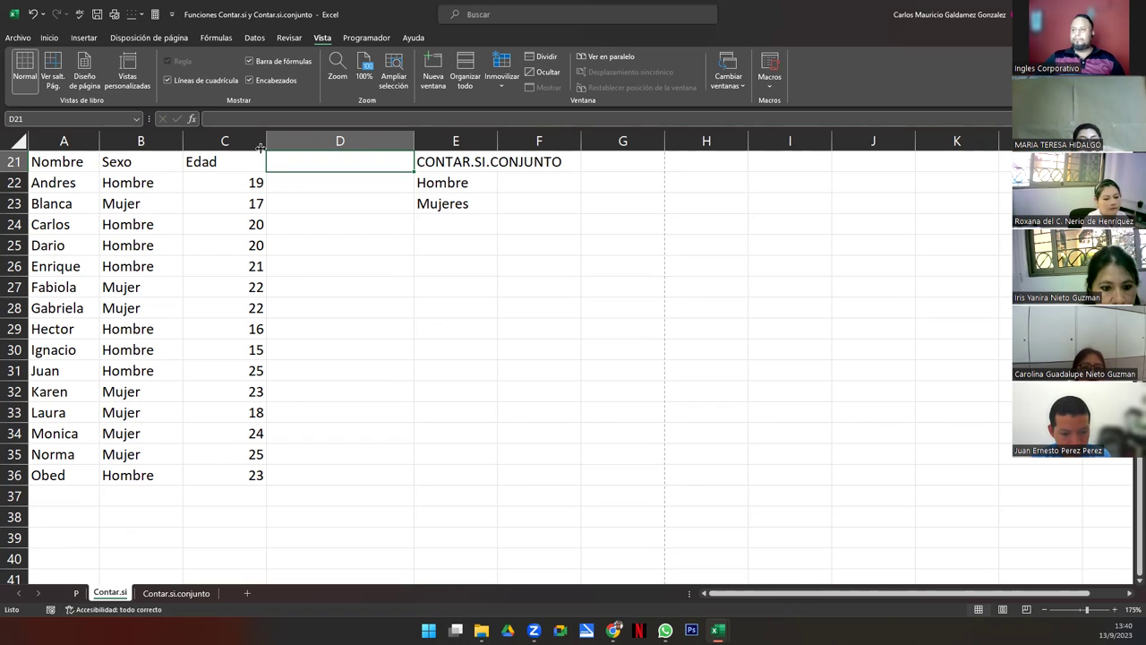
drag(265, 136, 241, 137)
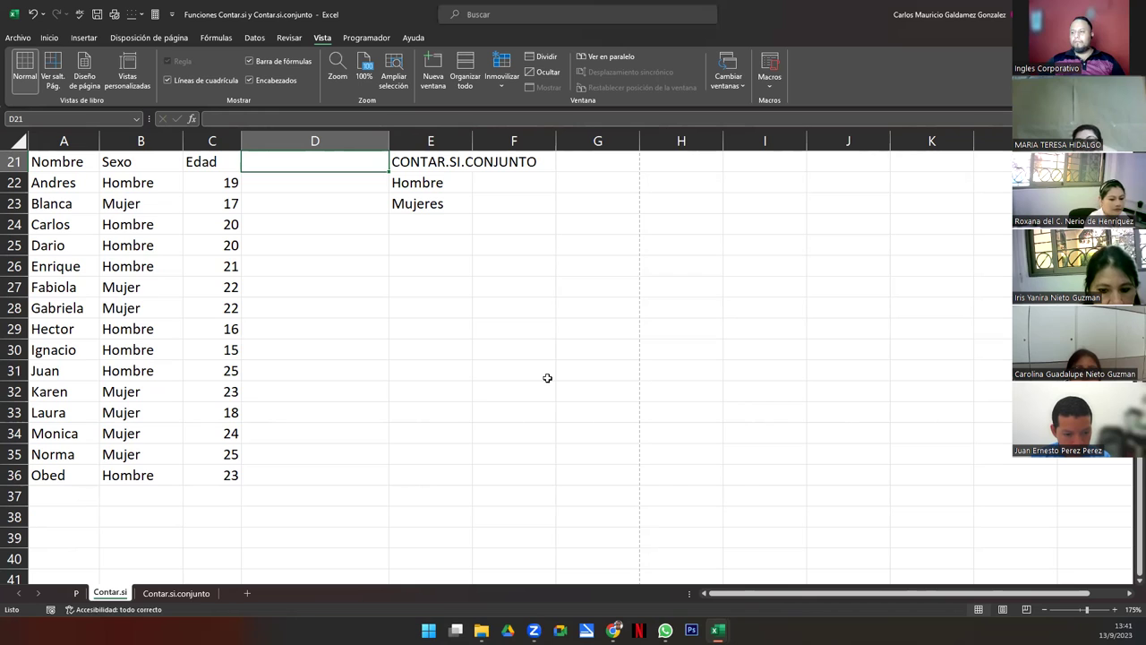
Examine the Nombre, Sexo and Edad table in A21:C36 and the Hombre and Mujeres labels in E22:E23
mouse_move(717, 629)
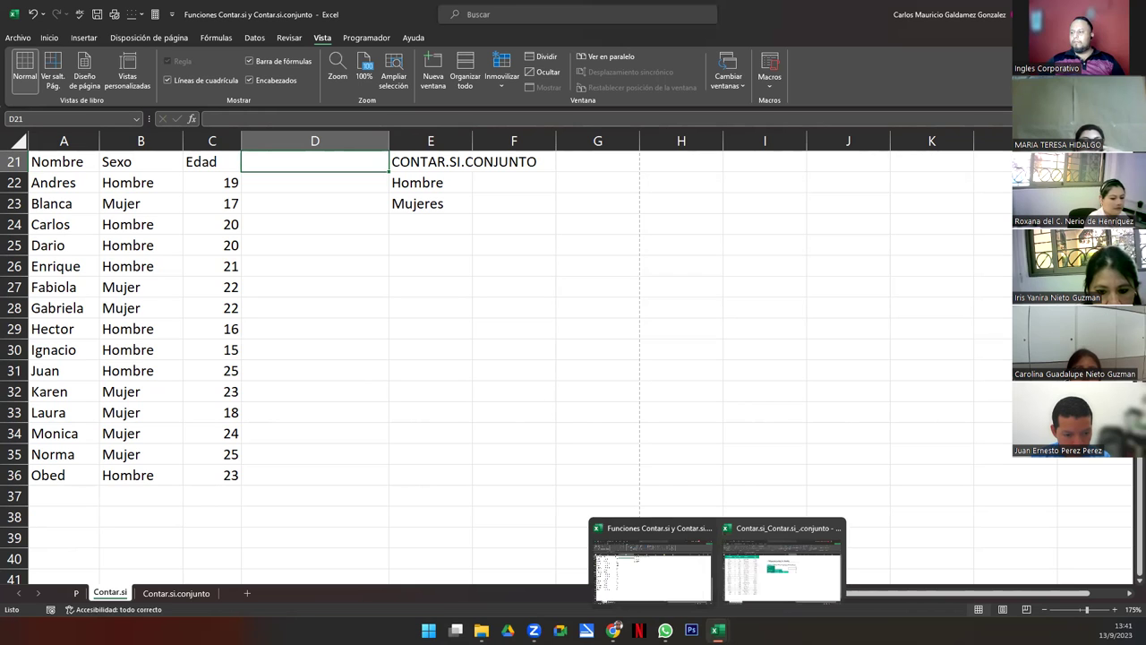
click(461, 377)
drag(64, 182, 66, 470)
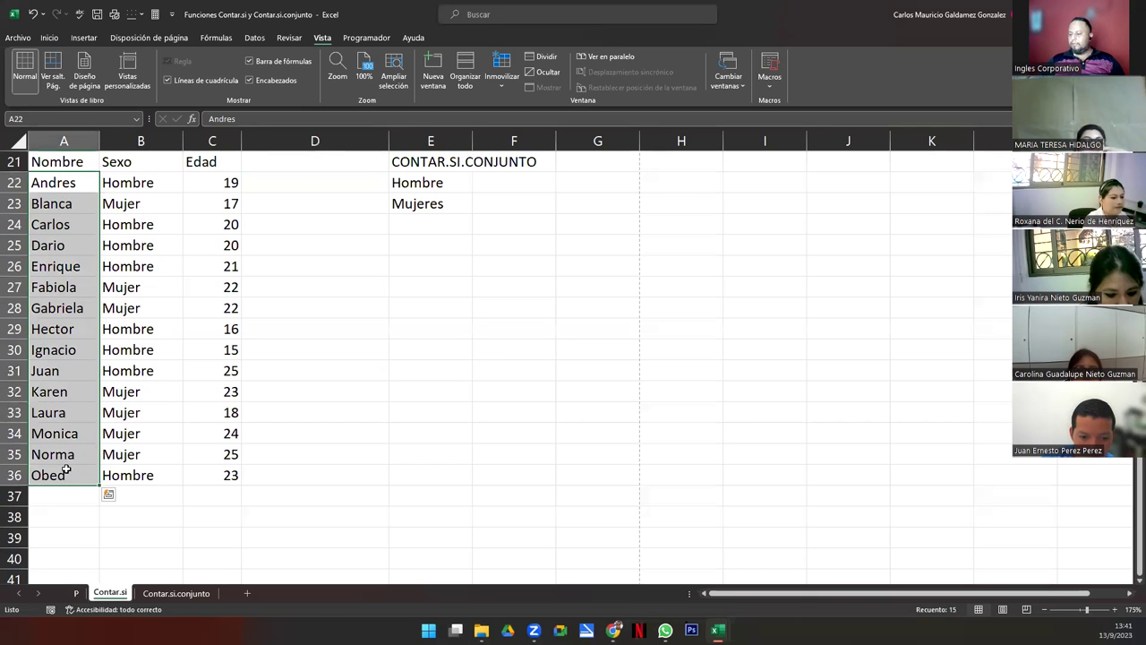
scroll(157, 464, up, 7)
scroll(156, 464, down, 10)
scroll(160, 467, up, 5)
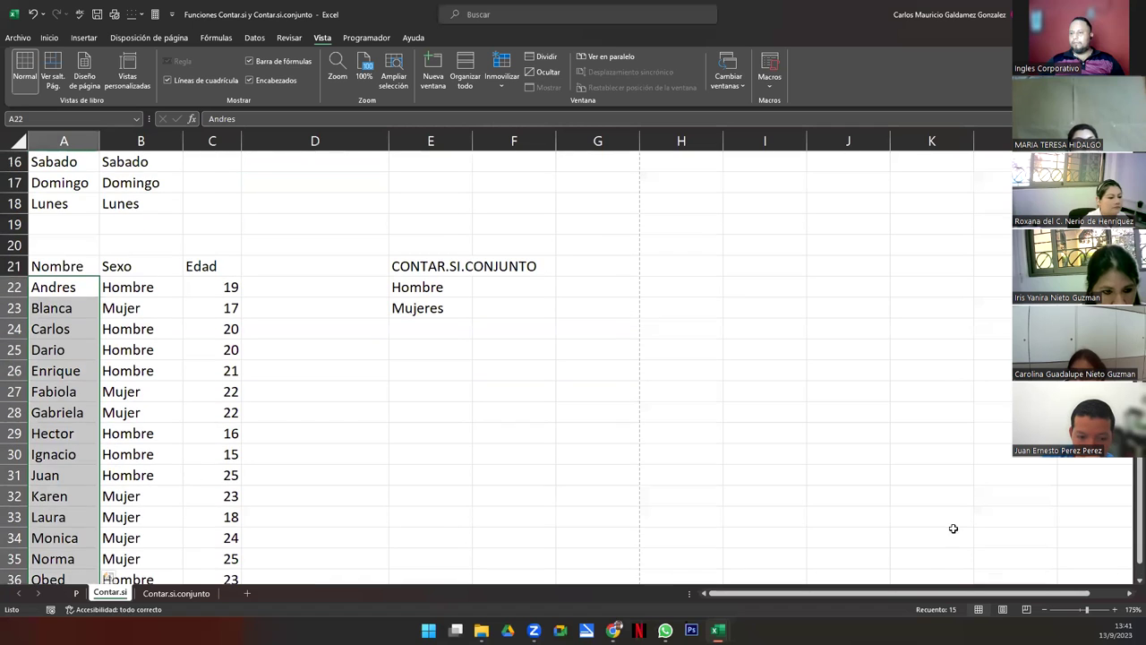
scroll(1130, 583, down, 1)
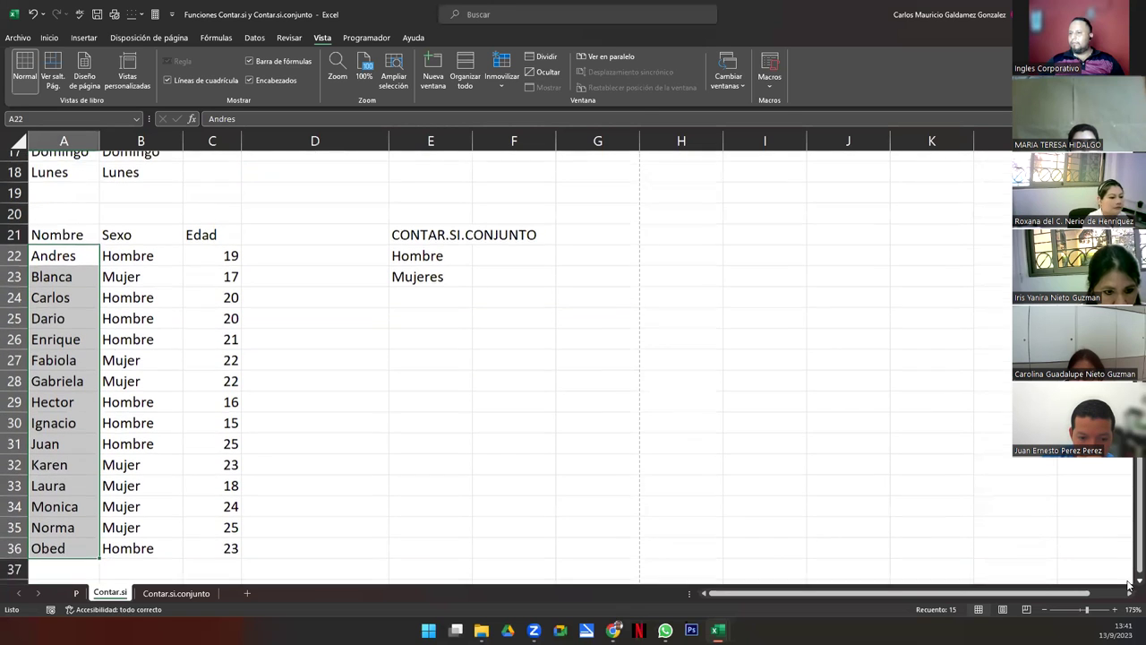
scroll(1129, 584, down, 1)
drag(74, 183, 179, 481)
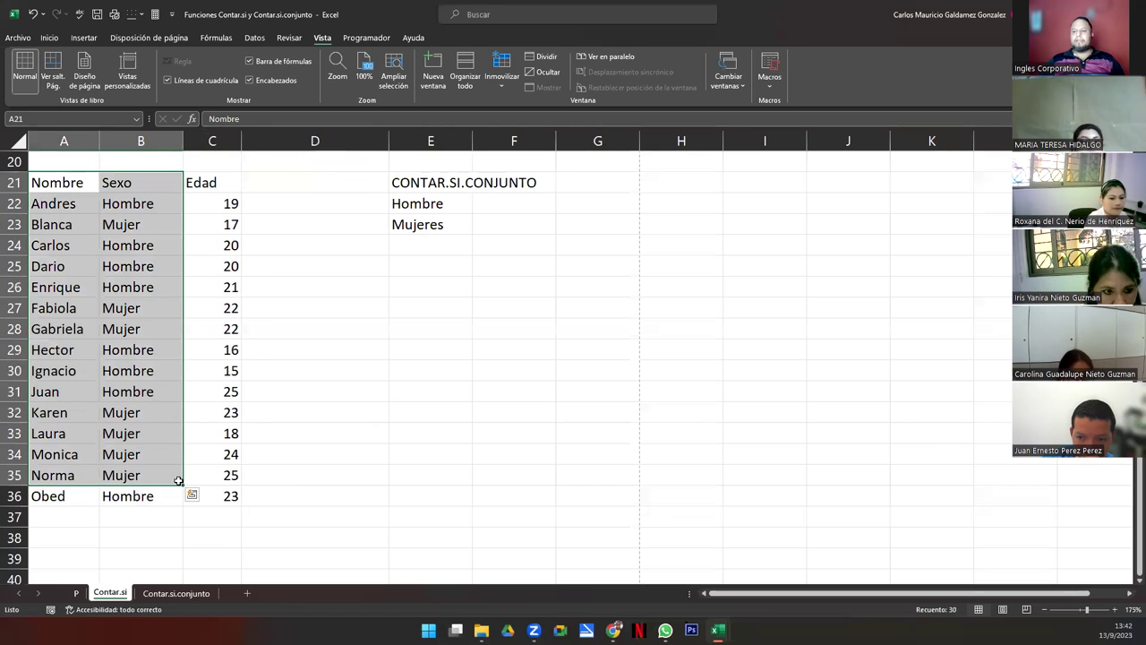
click(224, 495)
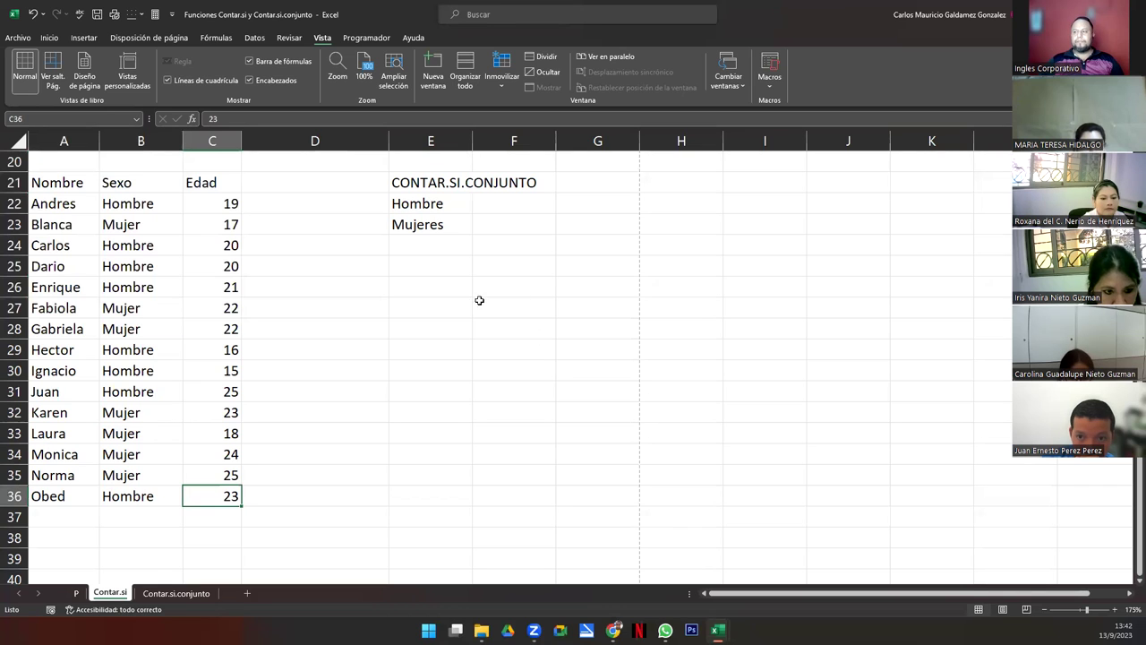
drag(427, 203, 435, 225)
click(440, 247)
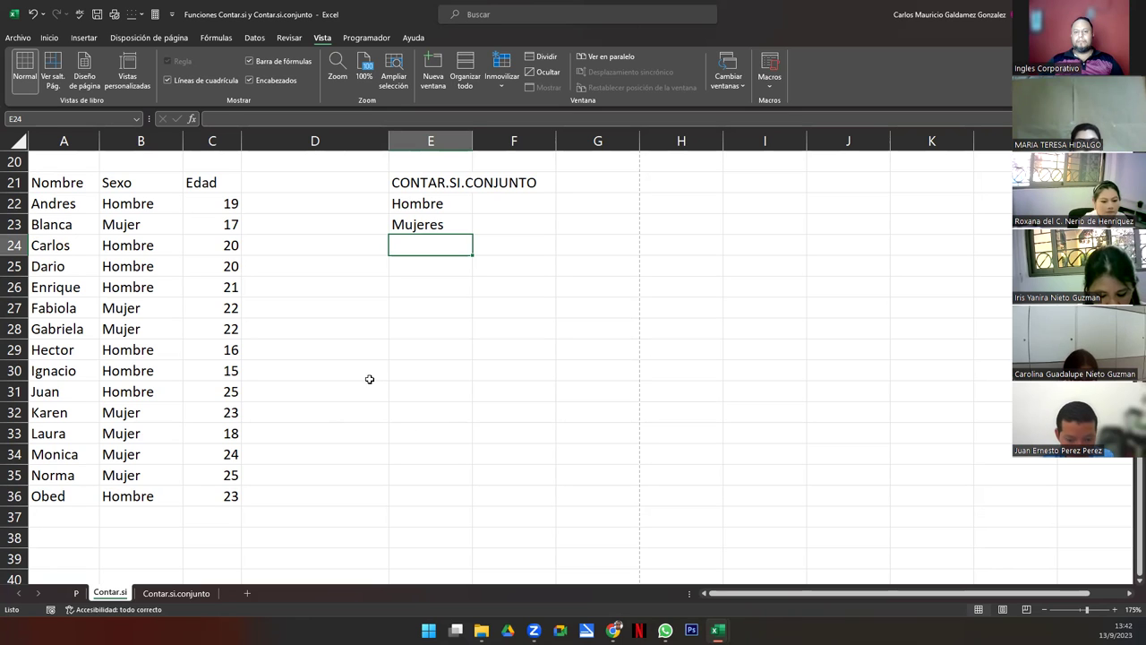
Examine individual Edad values and their matching Sexo entries in the table rows
click(193, 347)
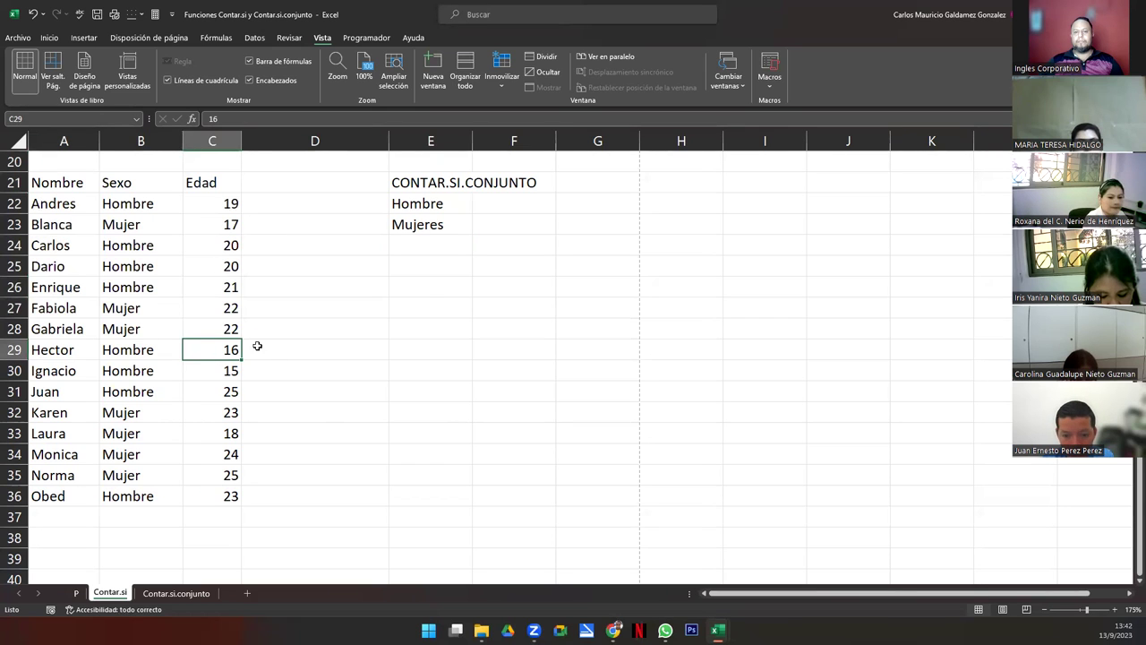
click(213, 324)
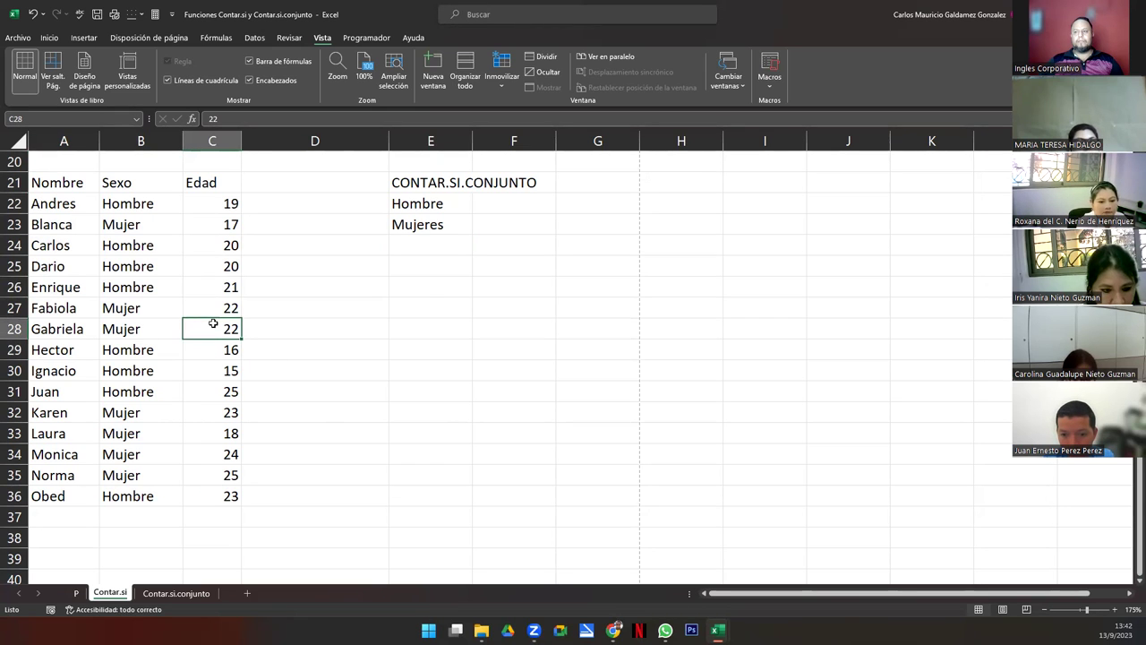
click(134, 331)
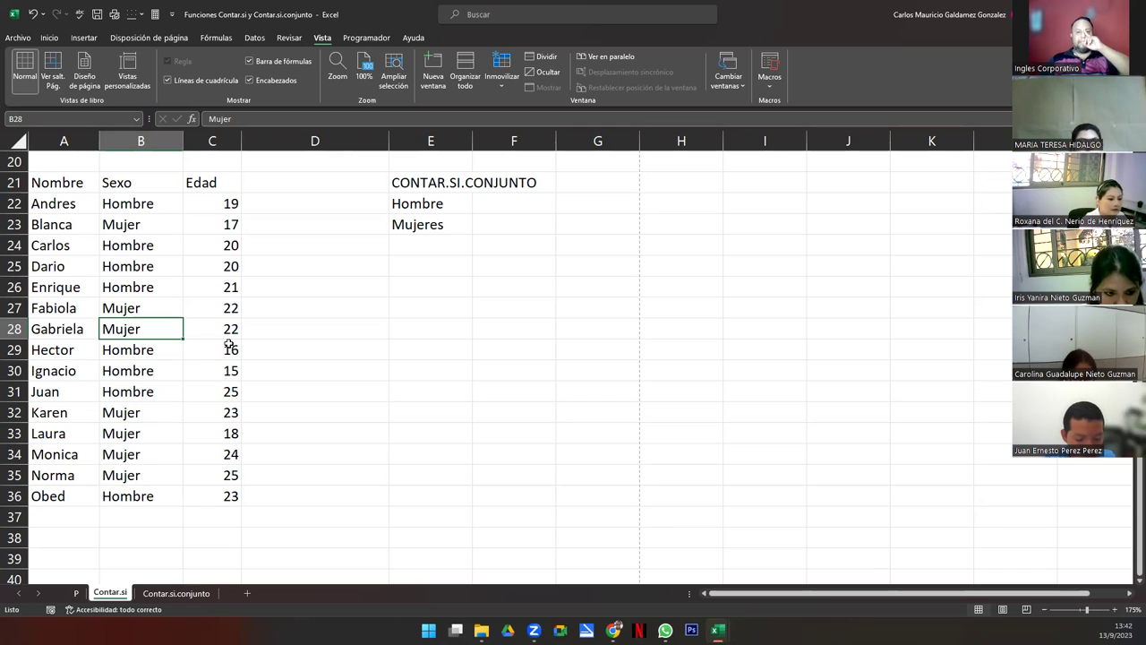
click(262, 213)
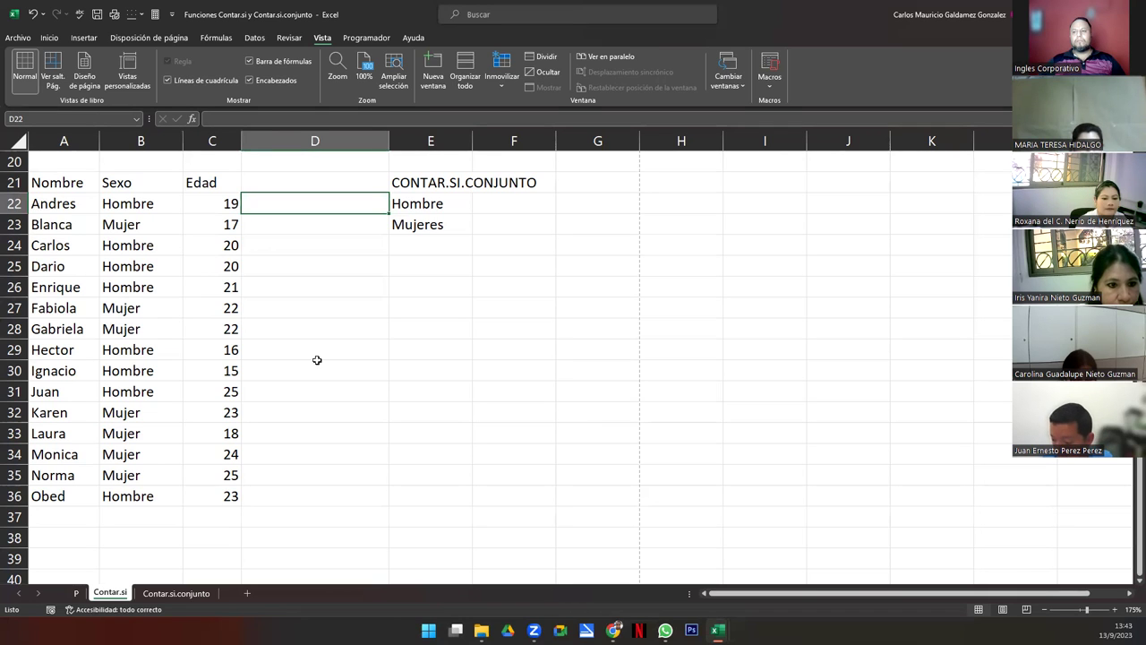
click(219, 348)
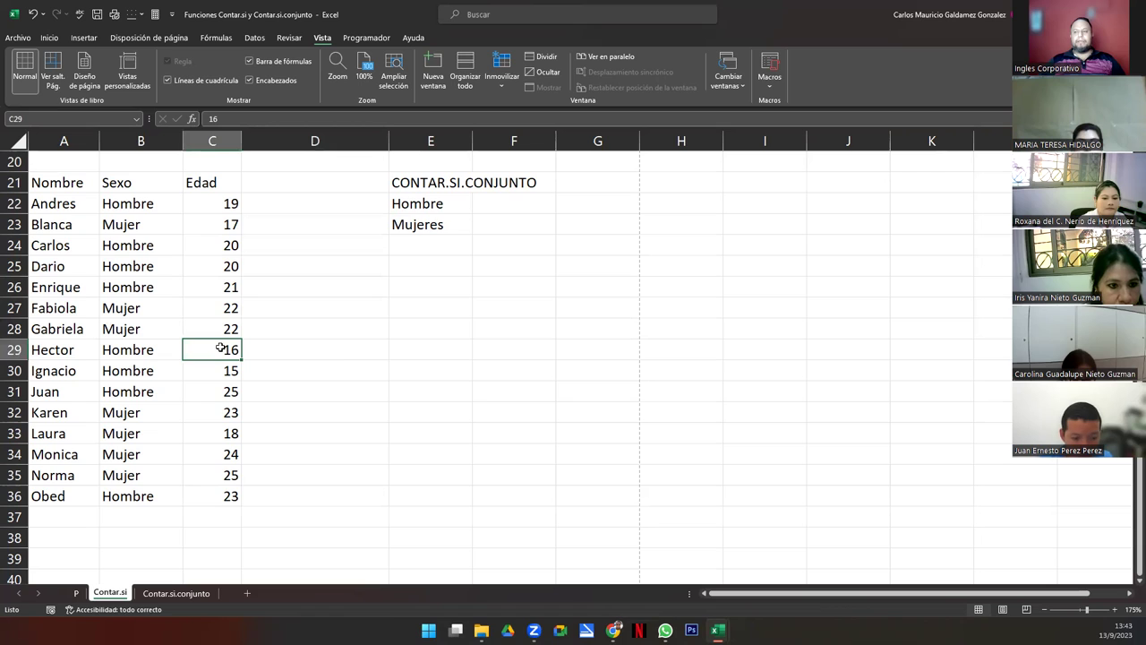
click(207, 408)
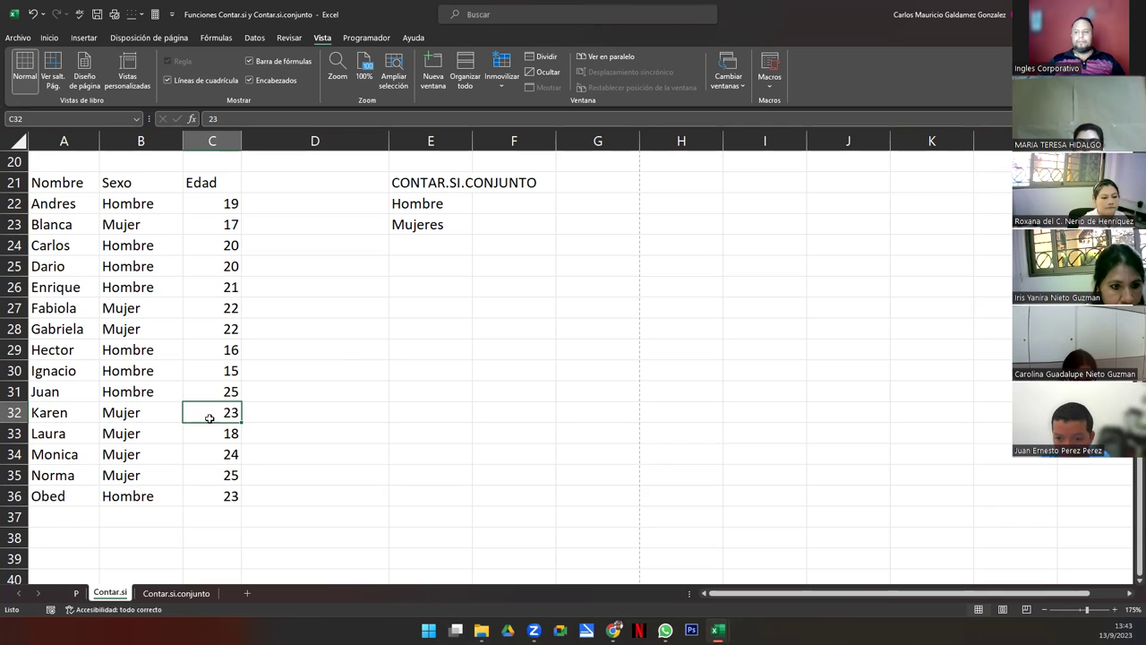
click(213, 454)
click(215, 475)
click(220, 500)
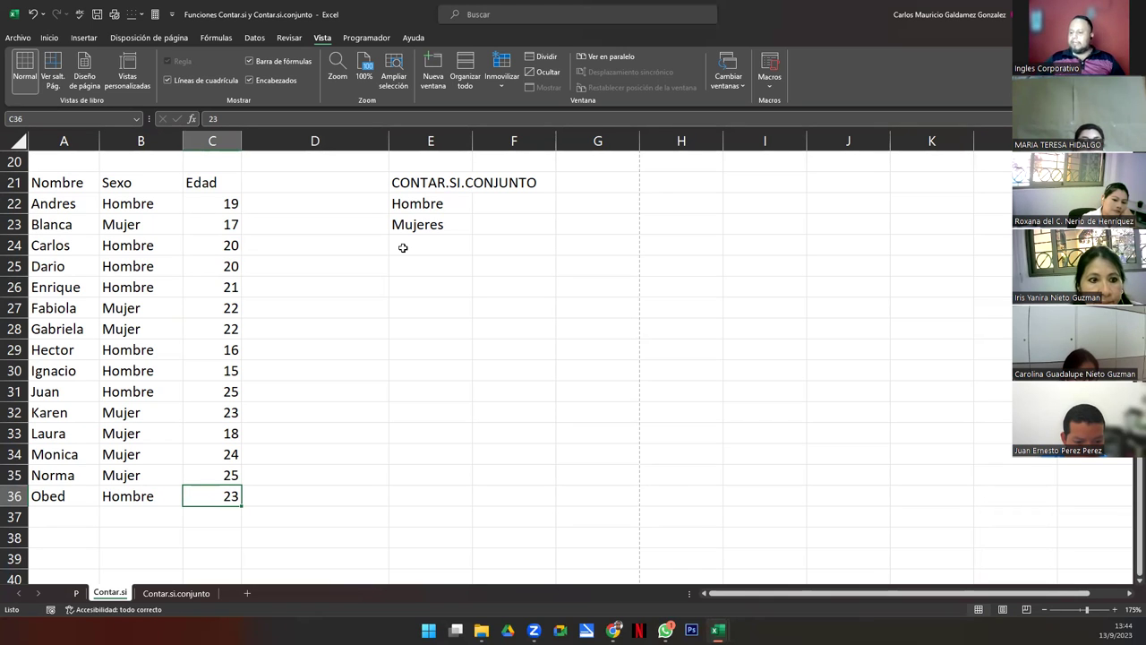
Enter =CONTAR.SI.CONJUNTO(B22:B36;"Hombre") in F22 to count the men, and review the formula
click(484, 207)
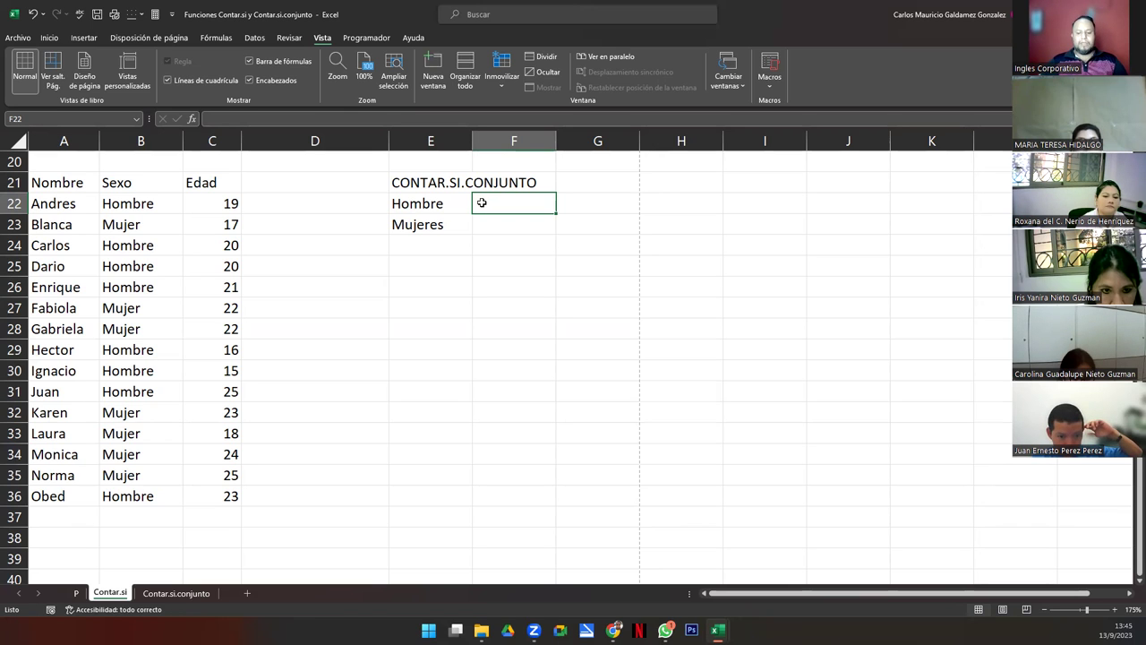
text(=)
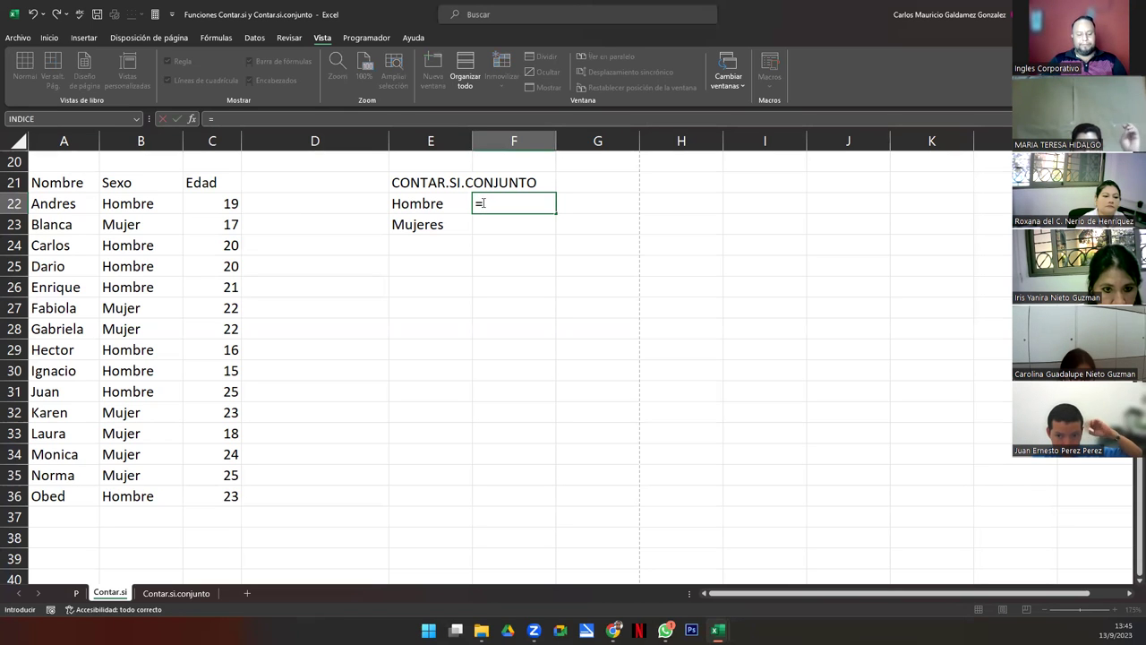
text(con)
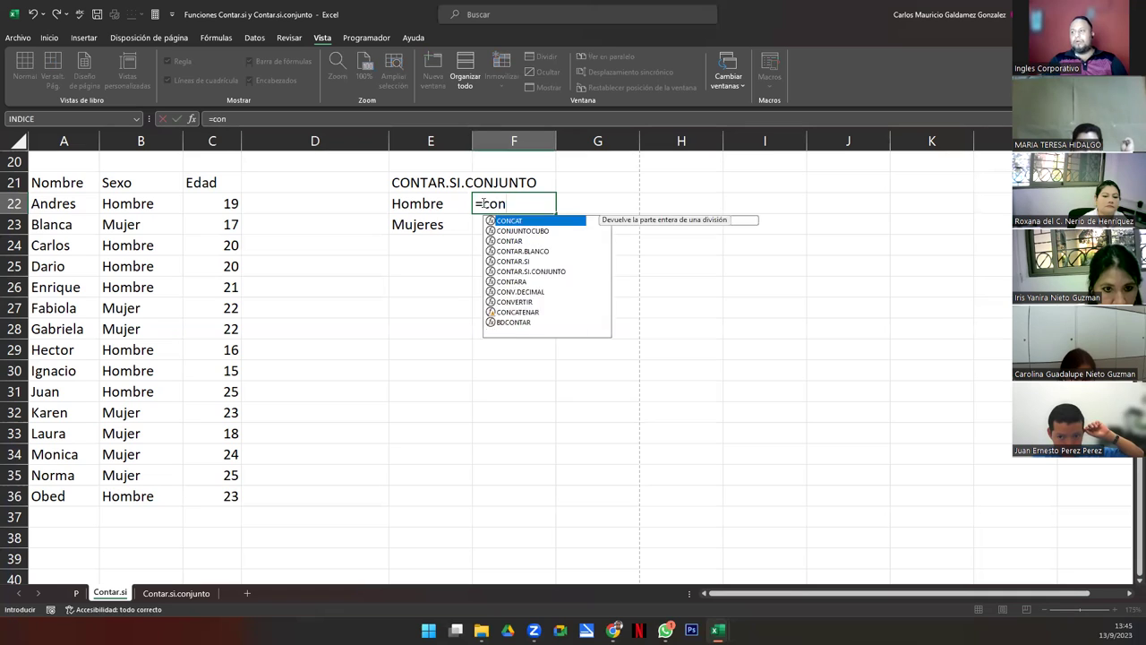
text(tar.si)
key(Down)
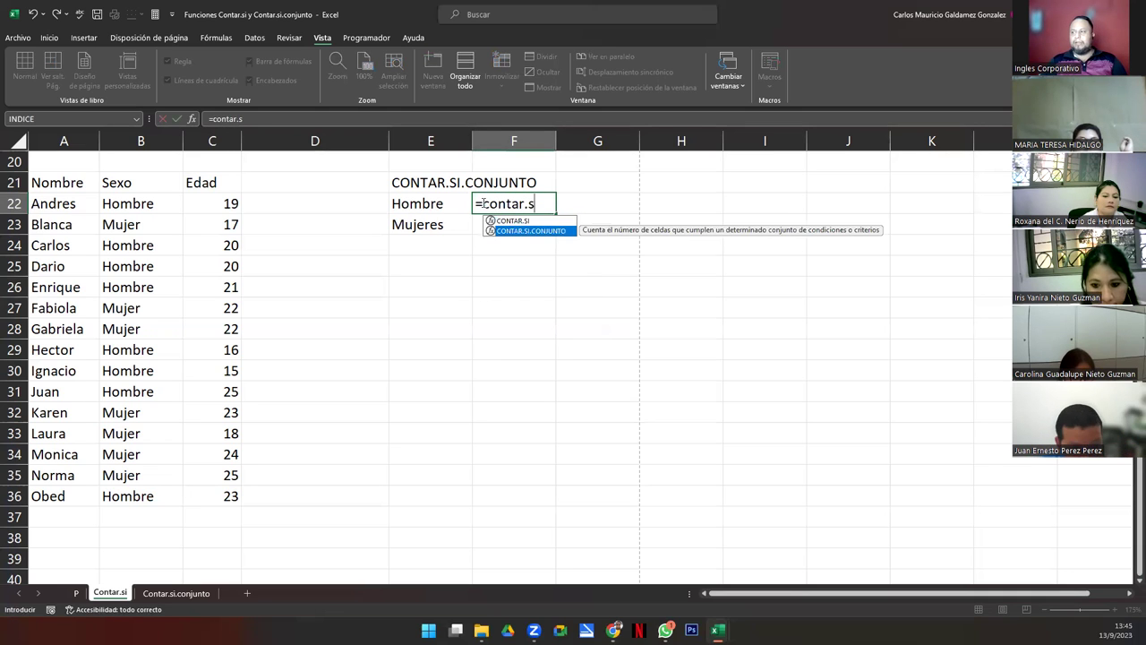
key(Tab)
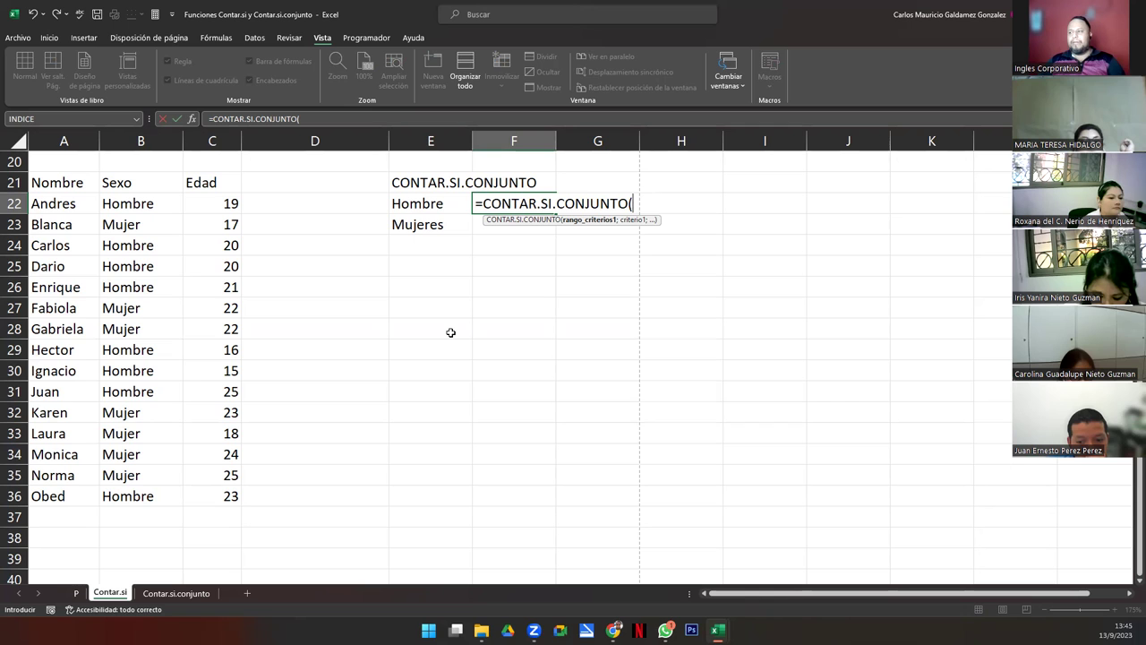
drag(113, 204, 130, 495)
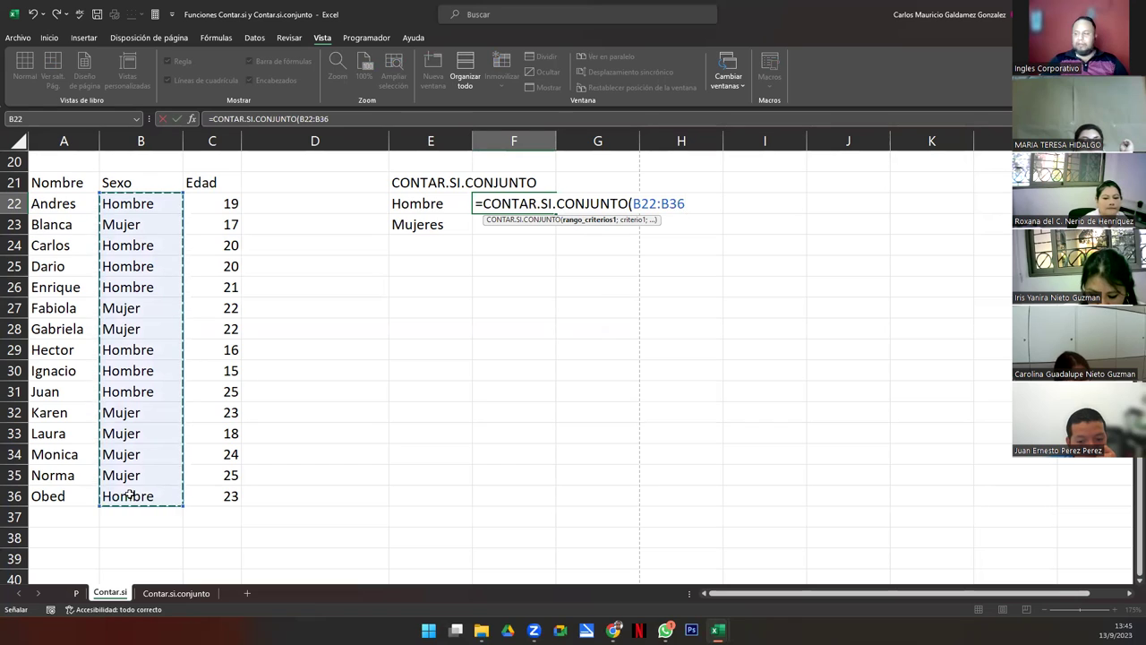
text(;")
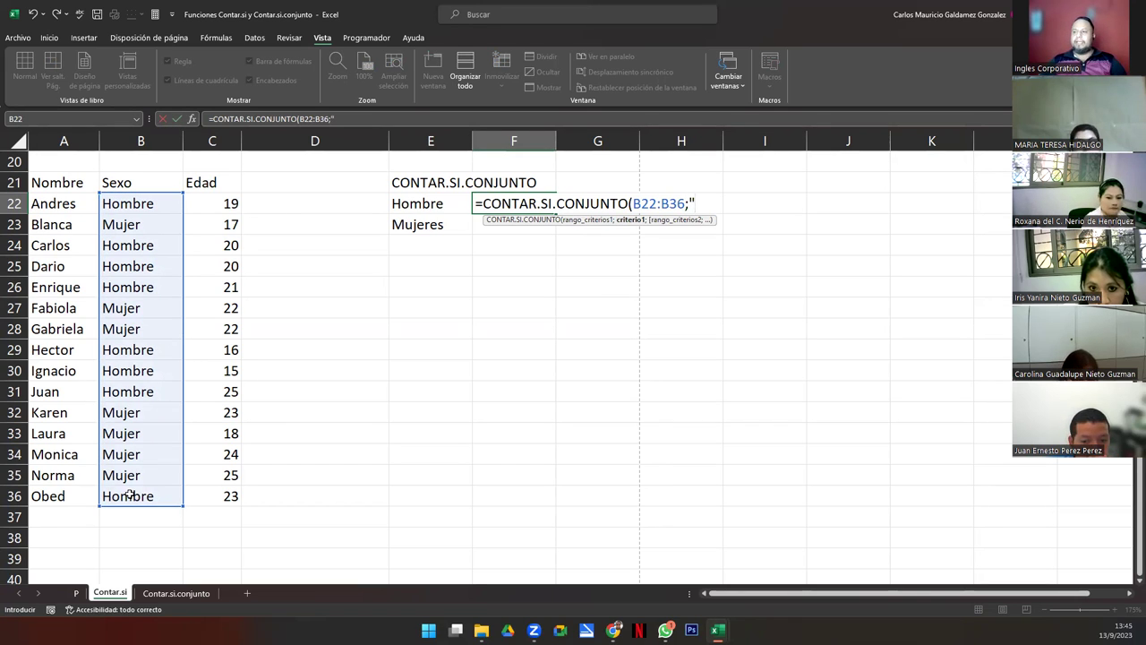
text(Hombn)
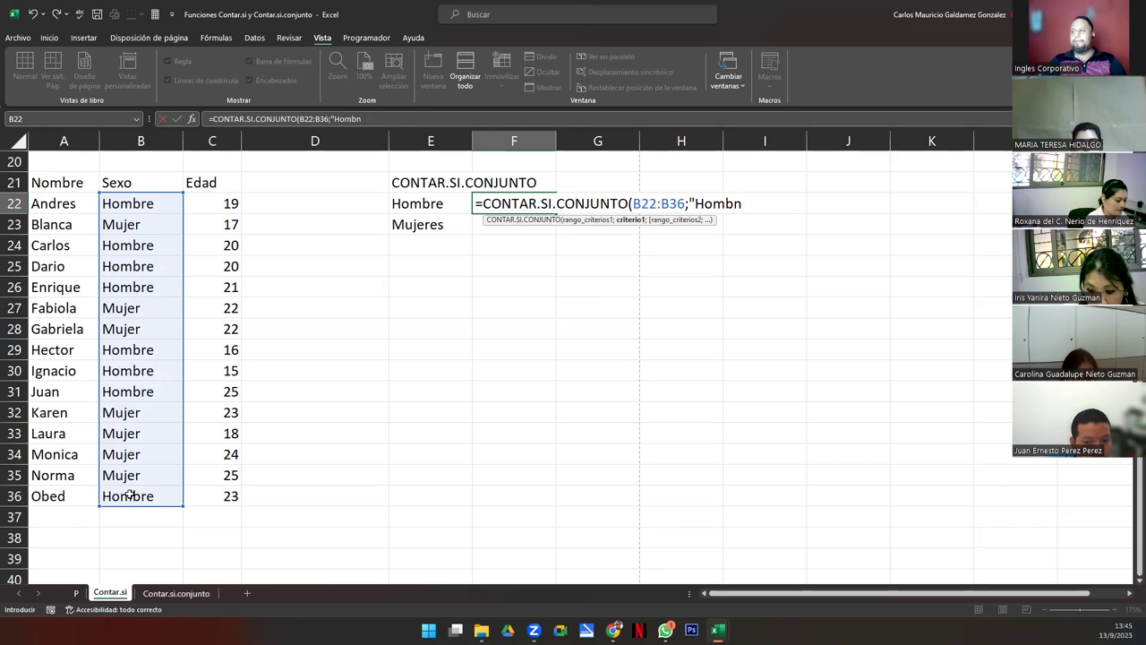
key(BackSpace)
text(re)
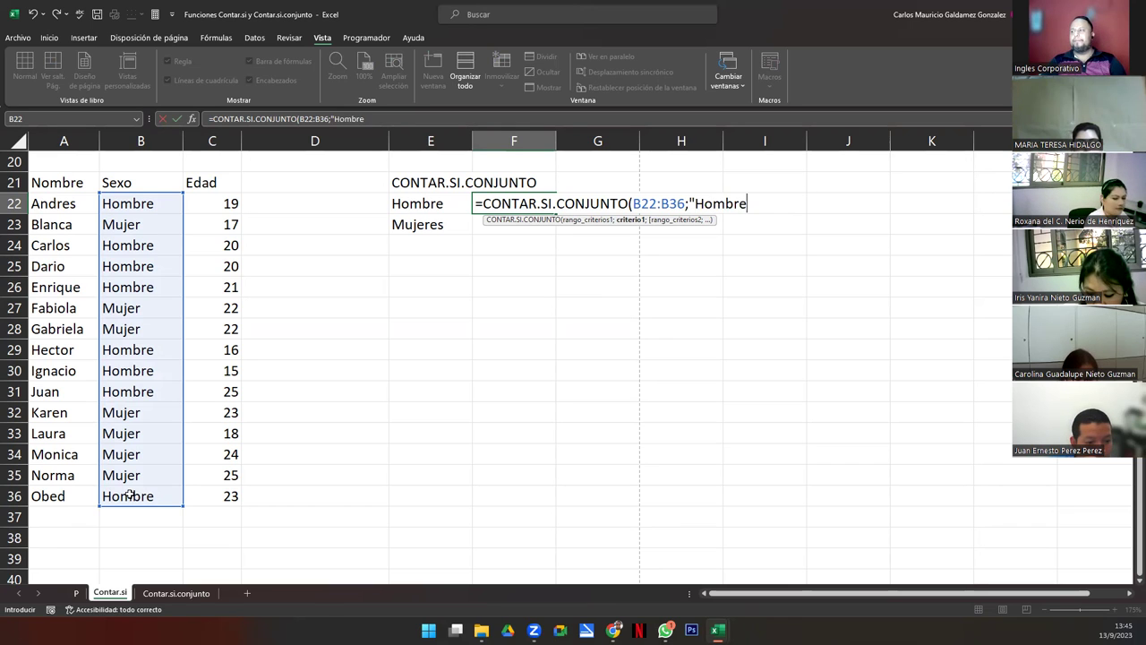
text("))
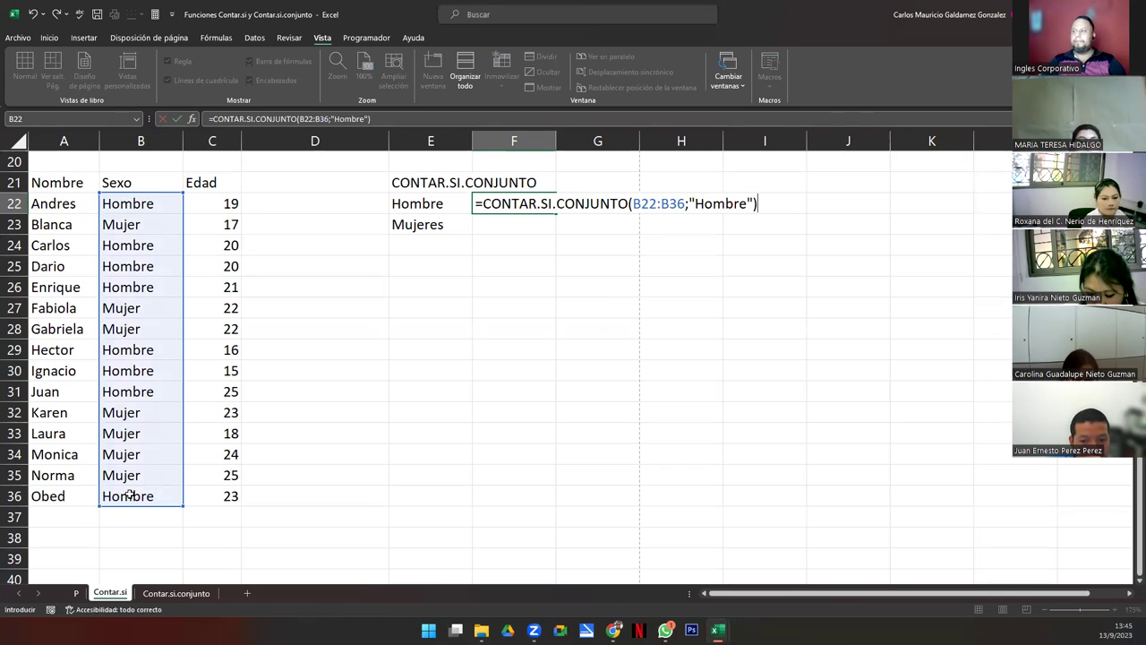
key(Return)
key(Up)
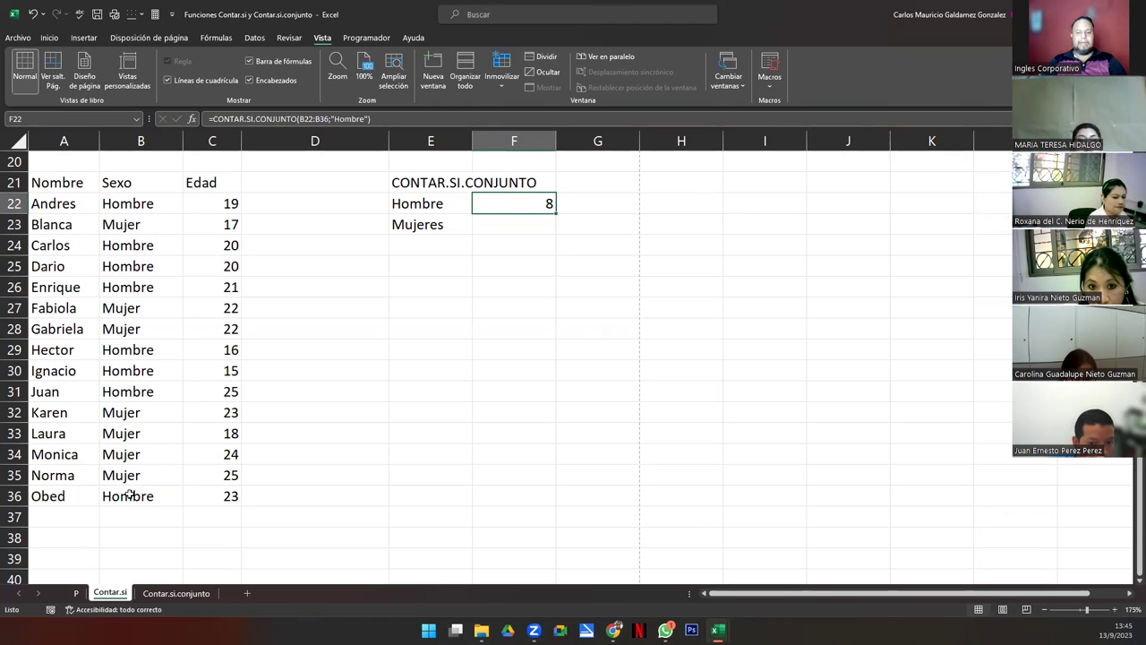
key(F2)
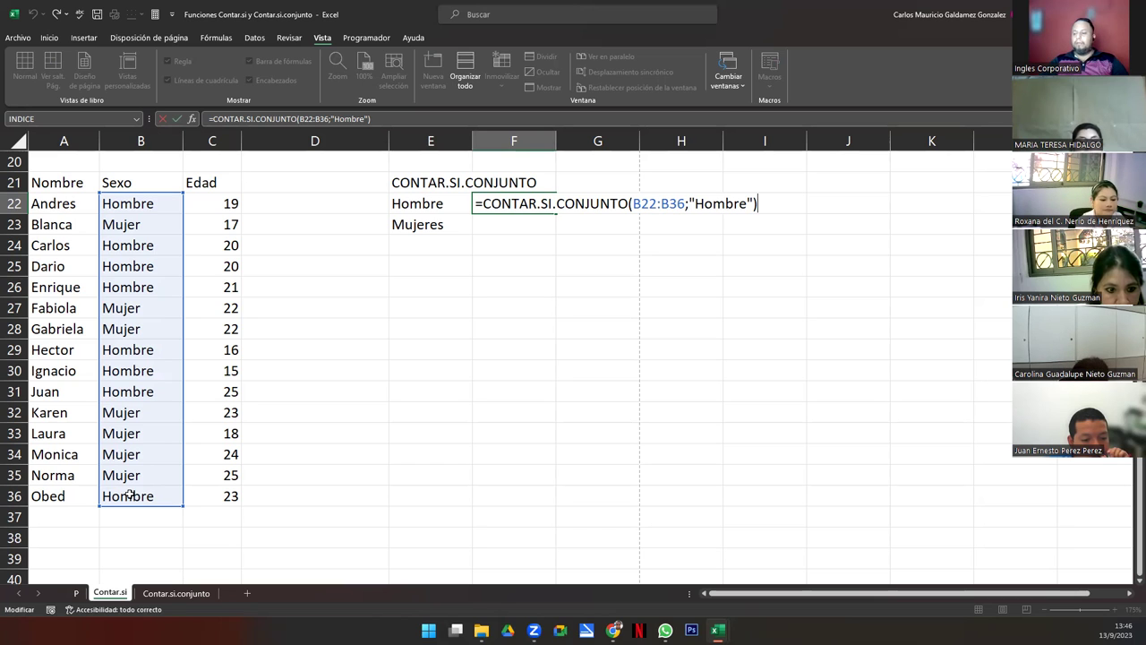
key(Return)
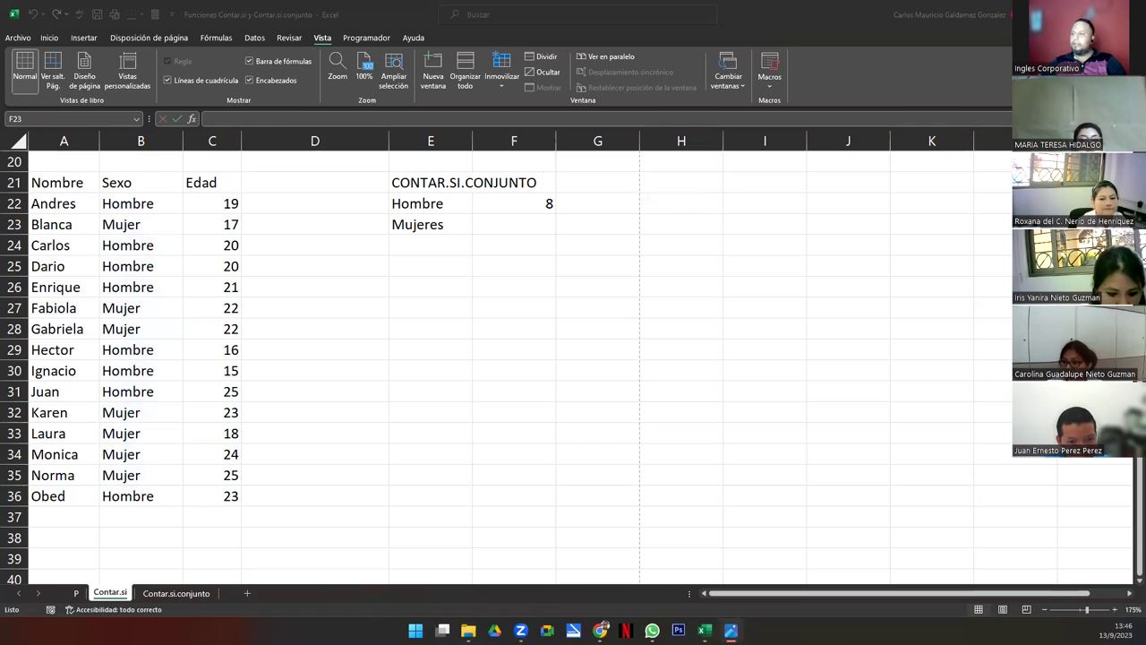
Inspect the HOMBRE and MUJER results in the shared worksheet screenshot, and close the image
scroll(507, 296, up, 3)
drag(437, 267, 526, 343)
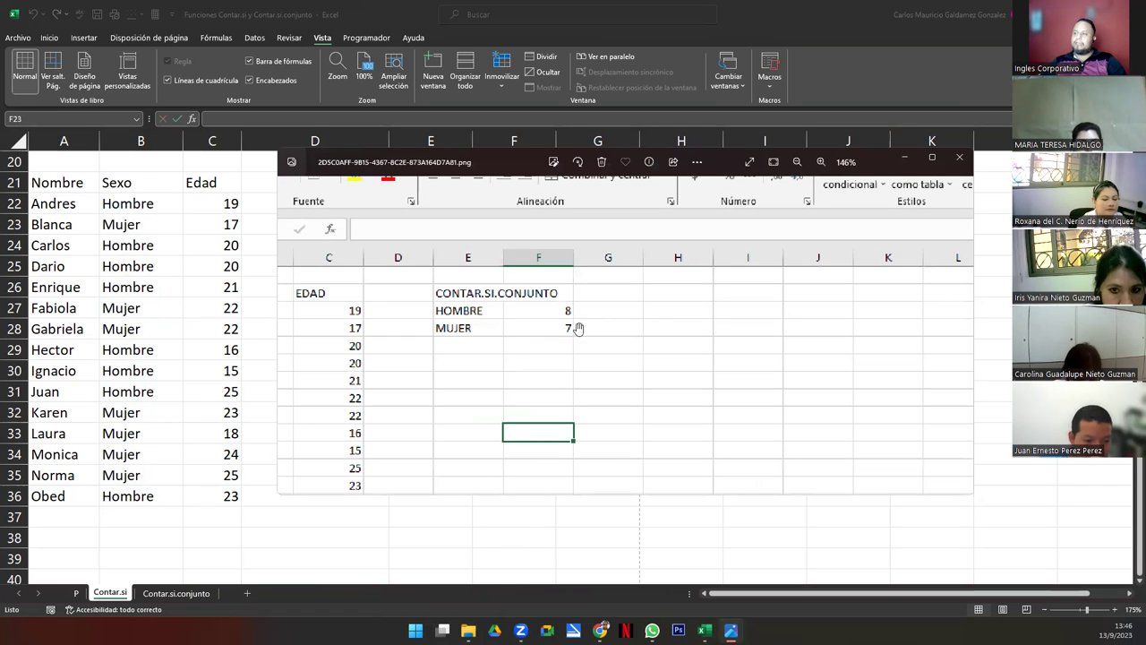
click(960, 158)
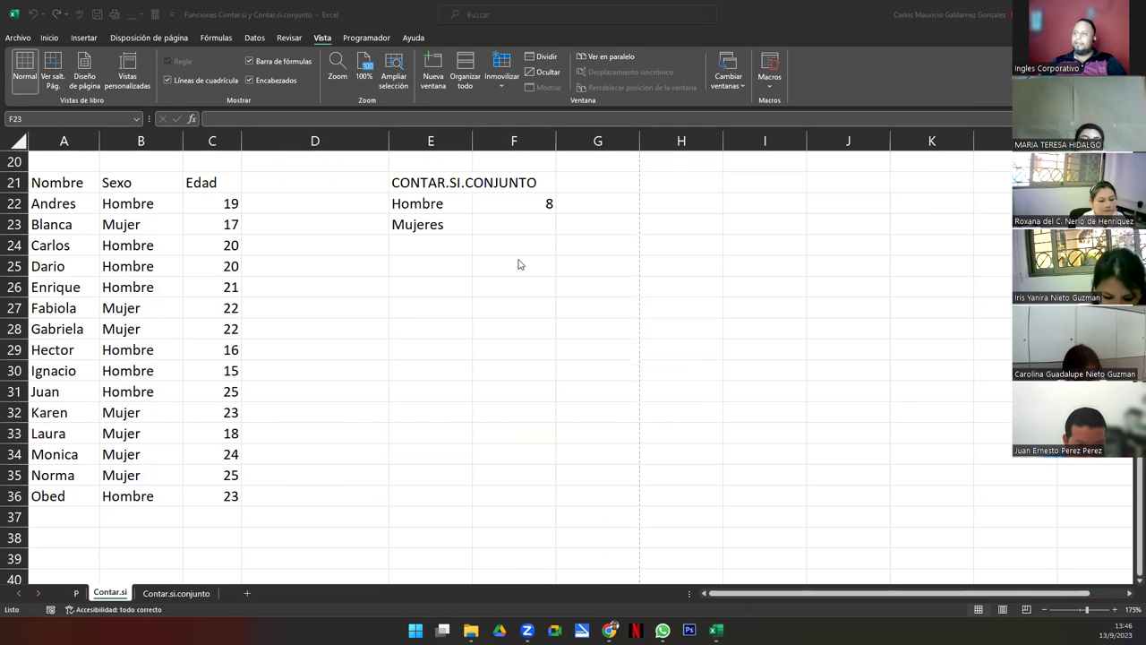
Enter =CONTAR.SI.CONJUNTO(B22:B36;"mujer") in F23 to count the women, and review the formula
click(493, 225)
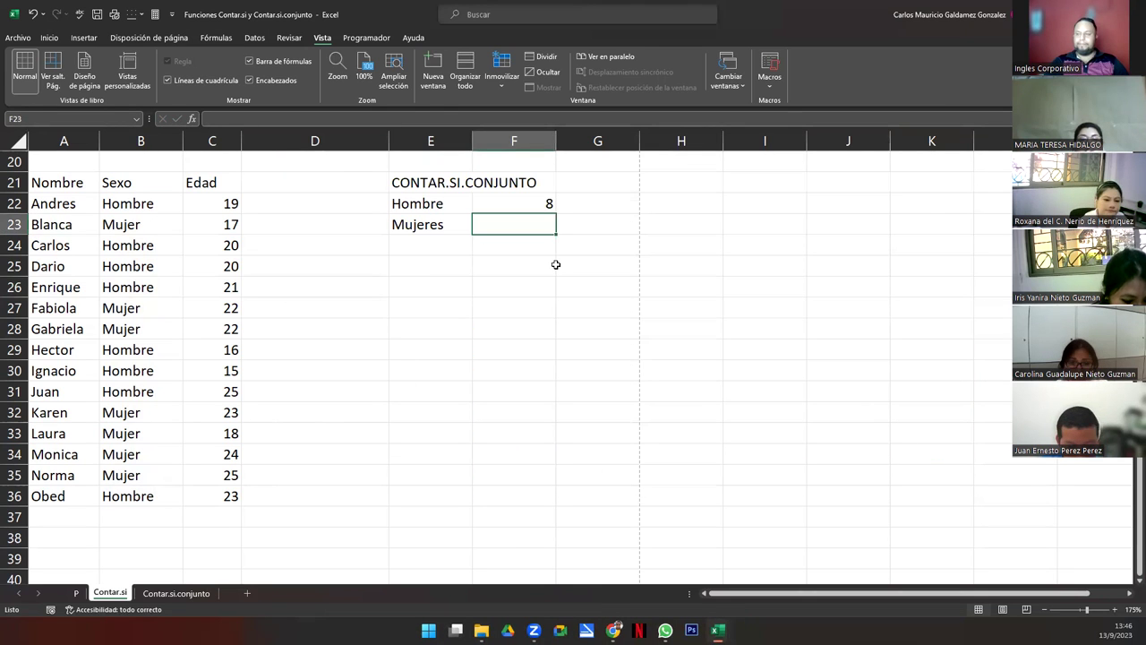
text(=contar.)
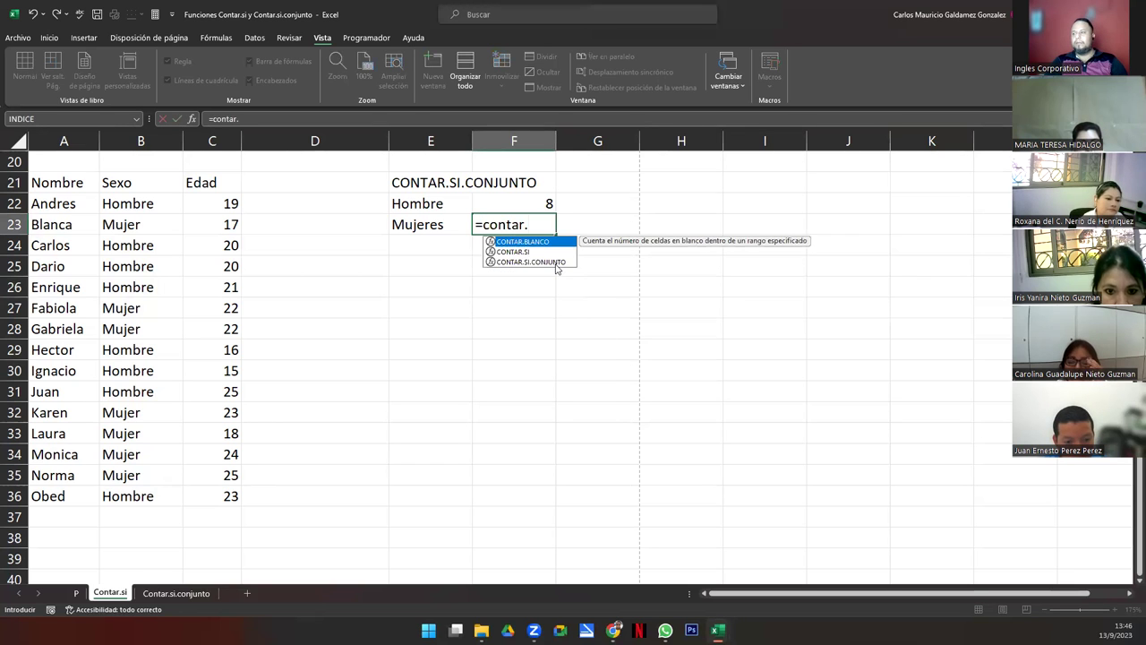
click(555, 262)
double_click(555, 262)
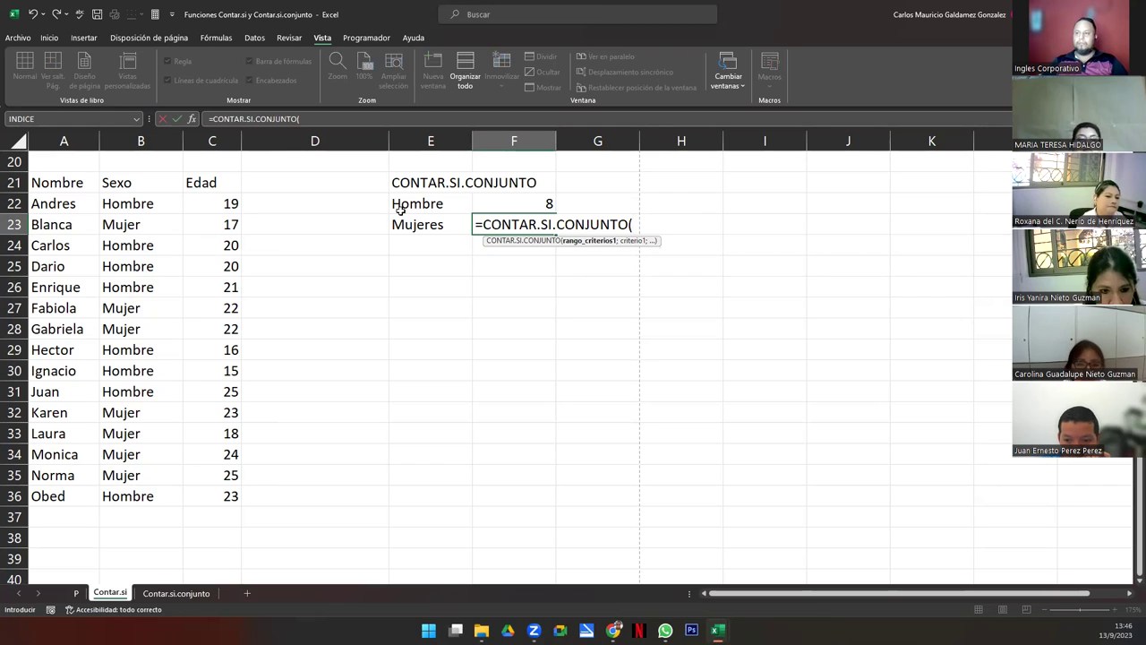
drag(133, 203, 141, 497)
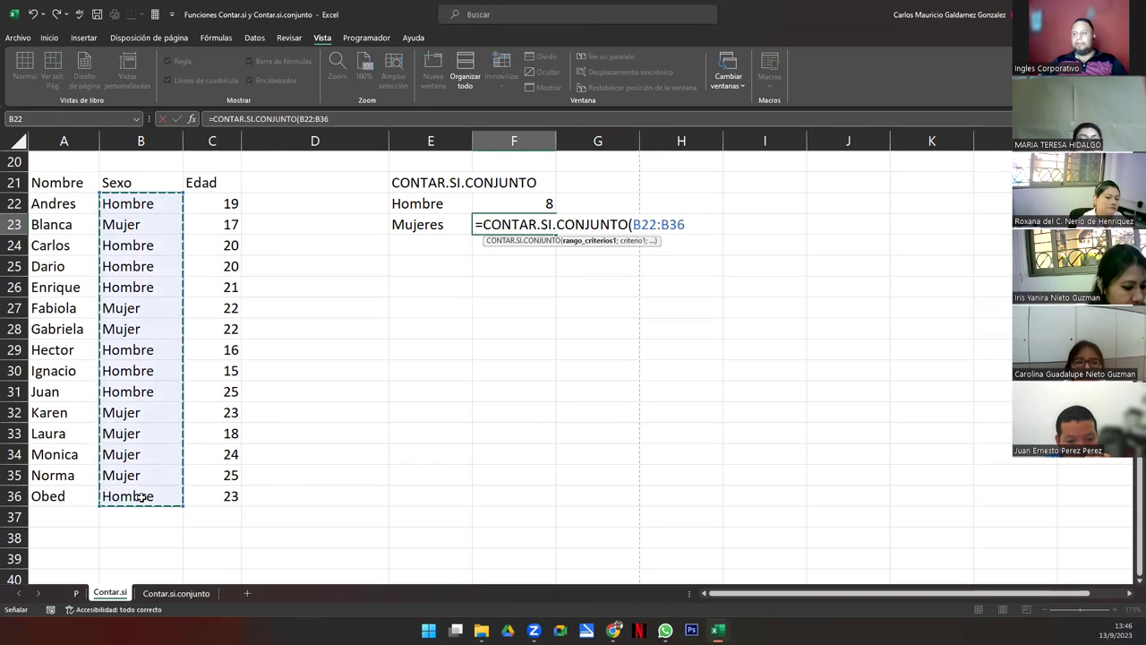
text(;"M)
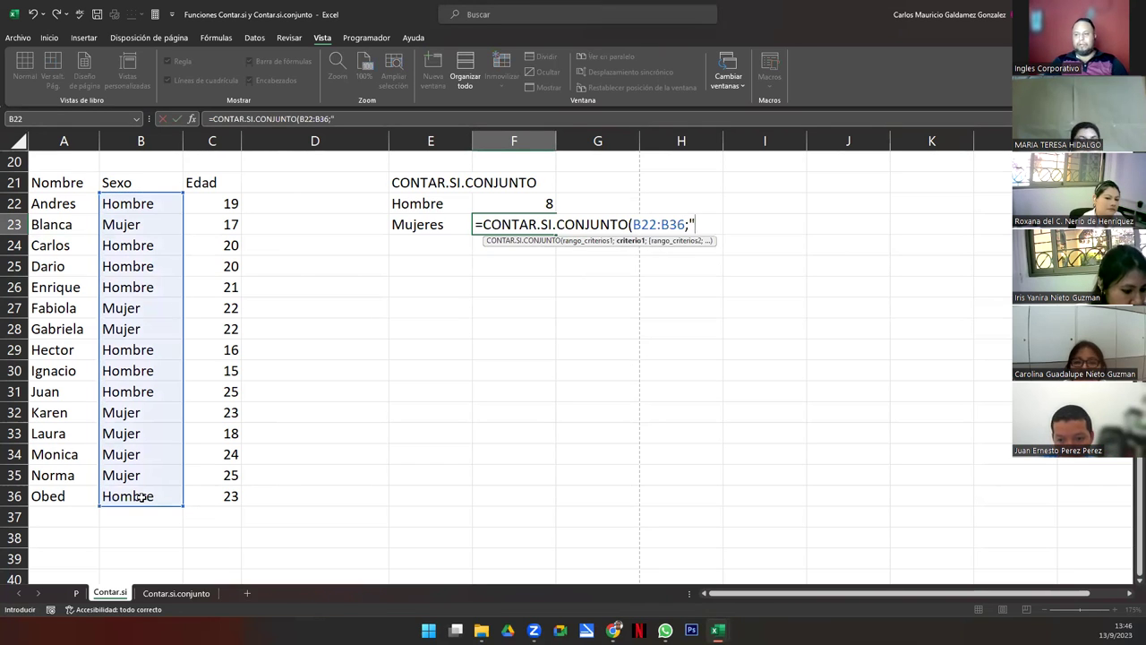
text(ujer")
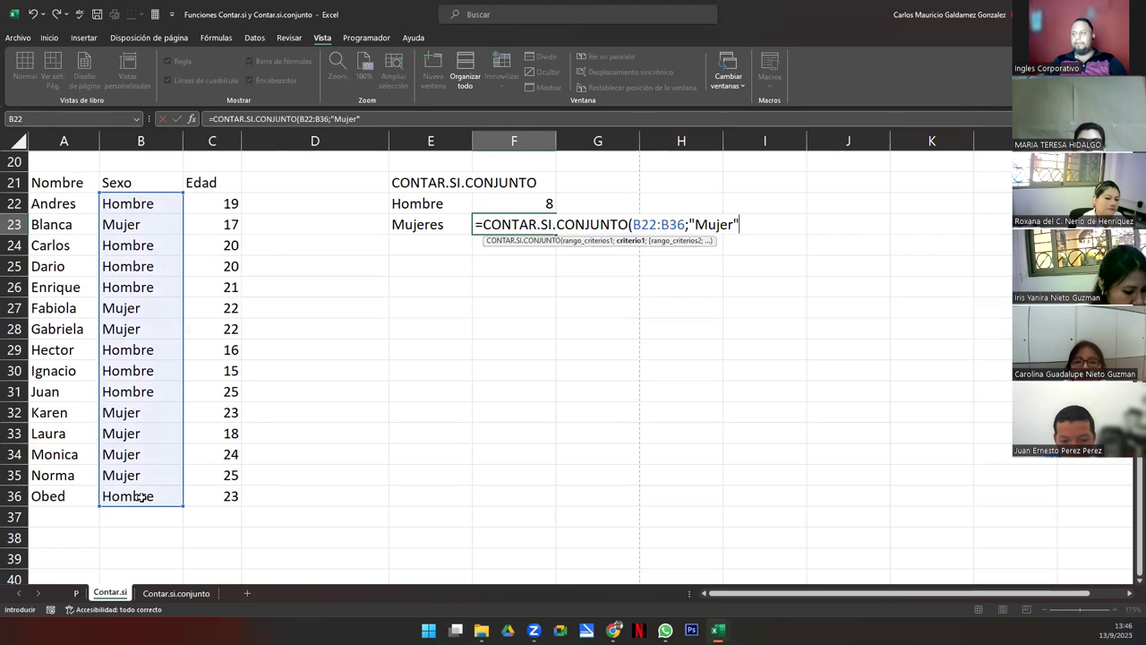
key(BackSpace)
key(BackSpace)
key(BackSpace)
key(BackSpace)
key(BackSpace)
key(BackSpace)
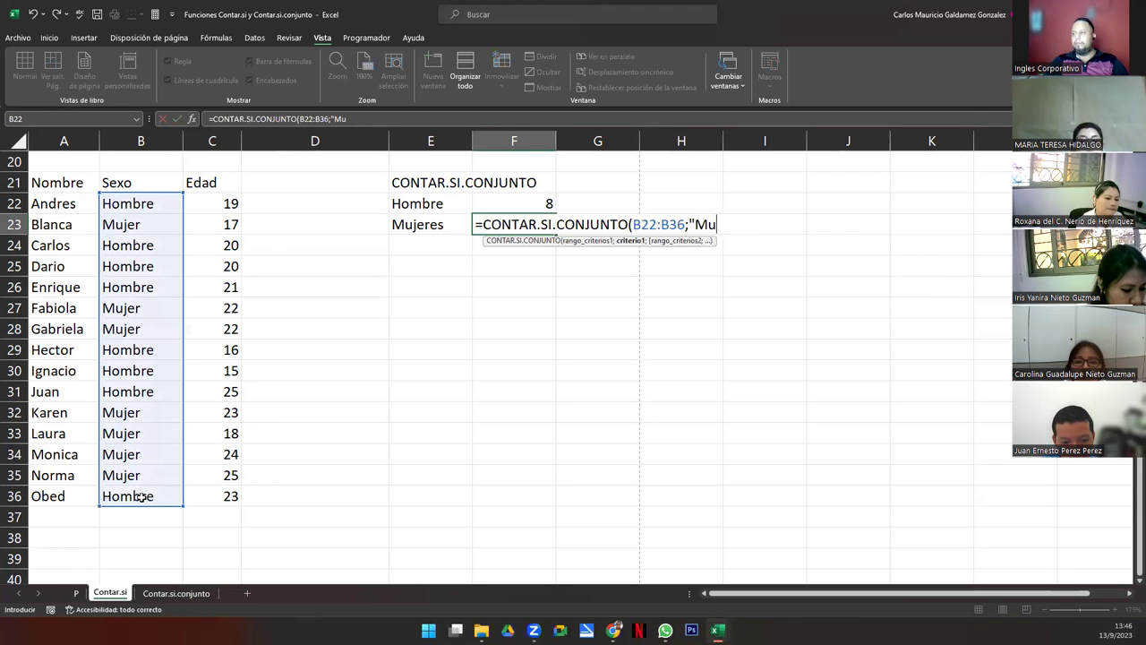
text(mujer"))
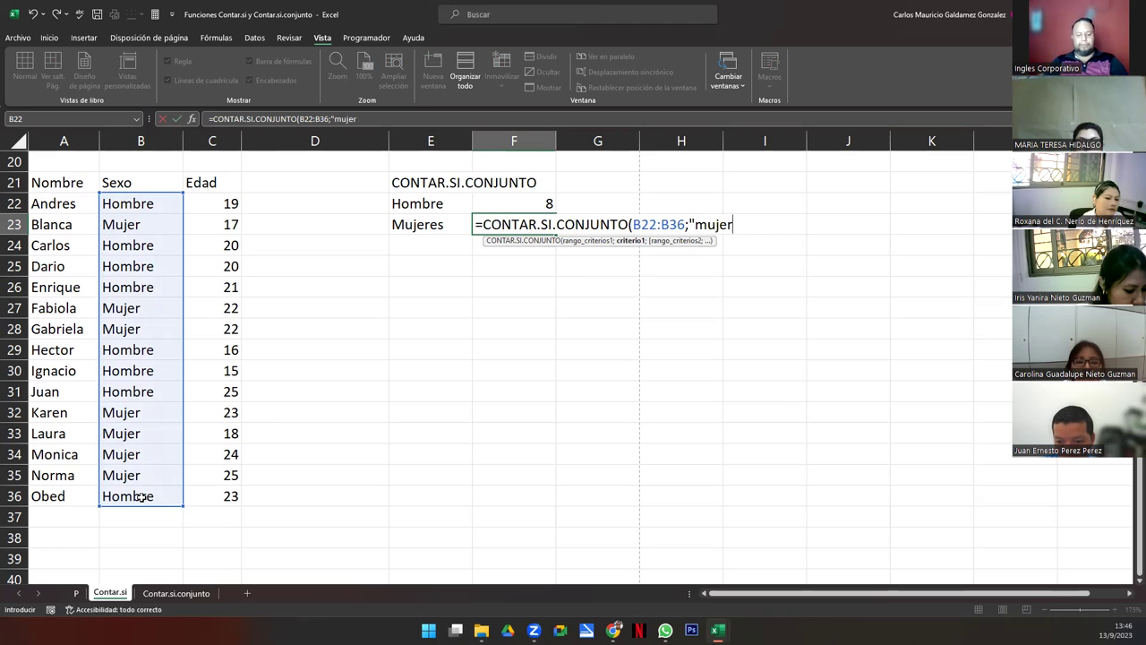
key(Return)
key(Up)
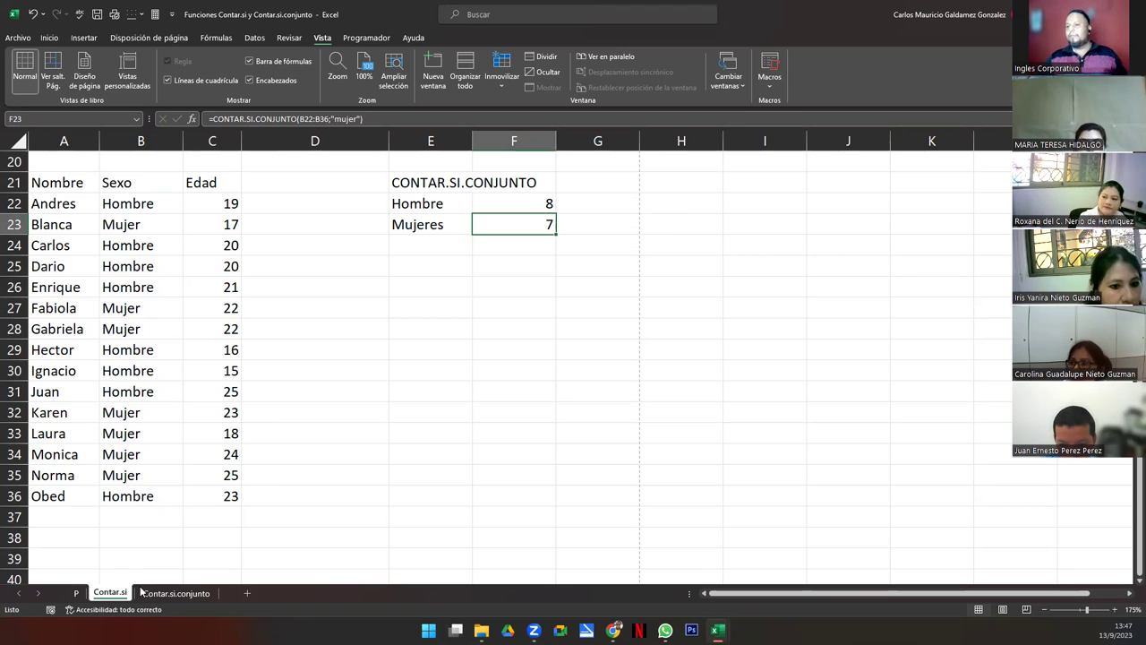
Widen column E and enter the question "Cuantos hombres con edad mayor a 20" in E24
click(433, 244)
drag(473, 139, 511, 172)
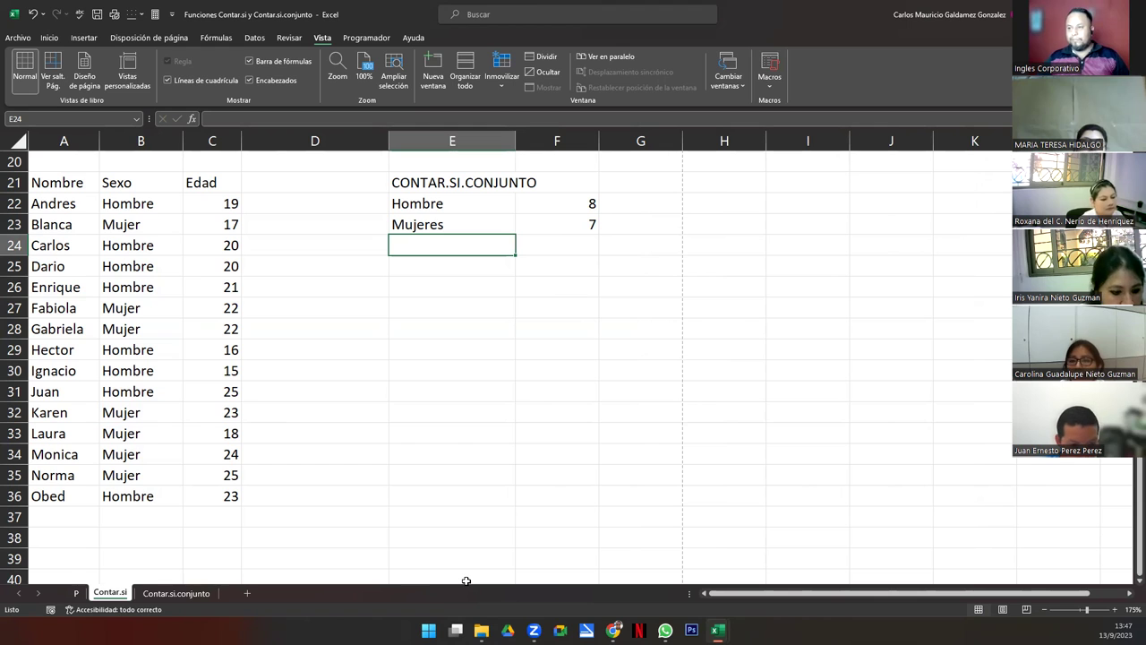
text(Cuan)
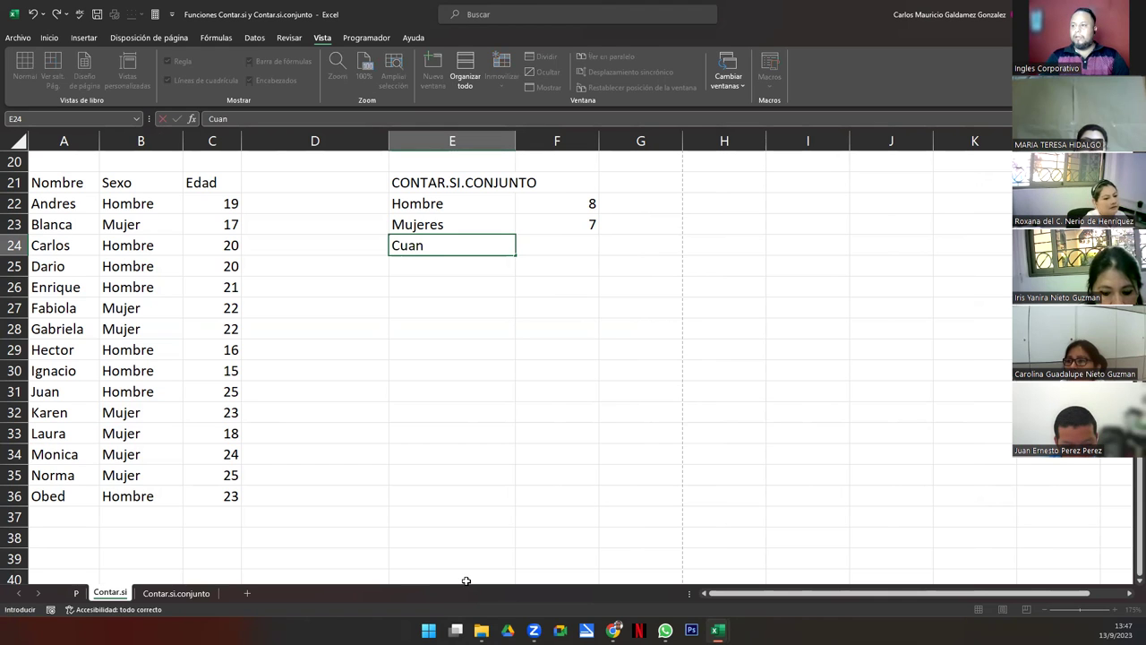
text(tos hombres)
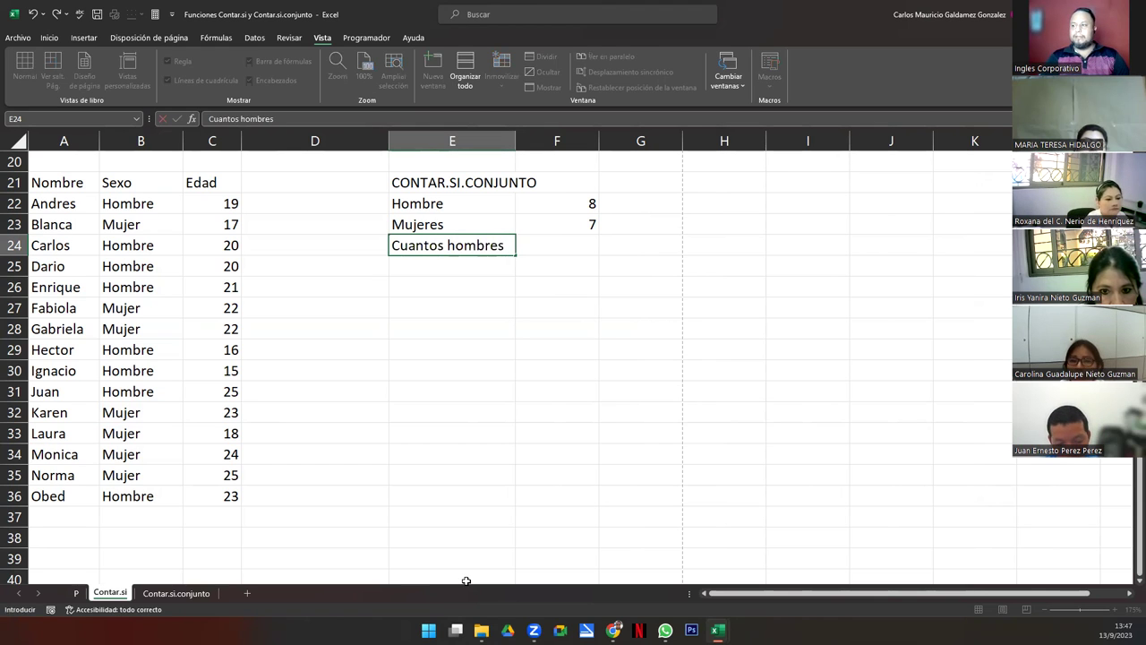
text( co)
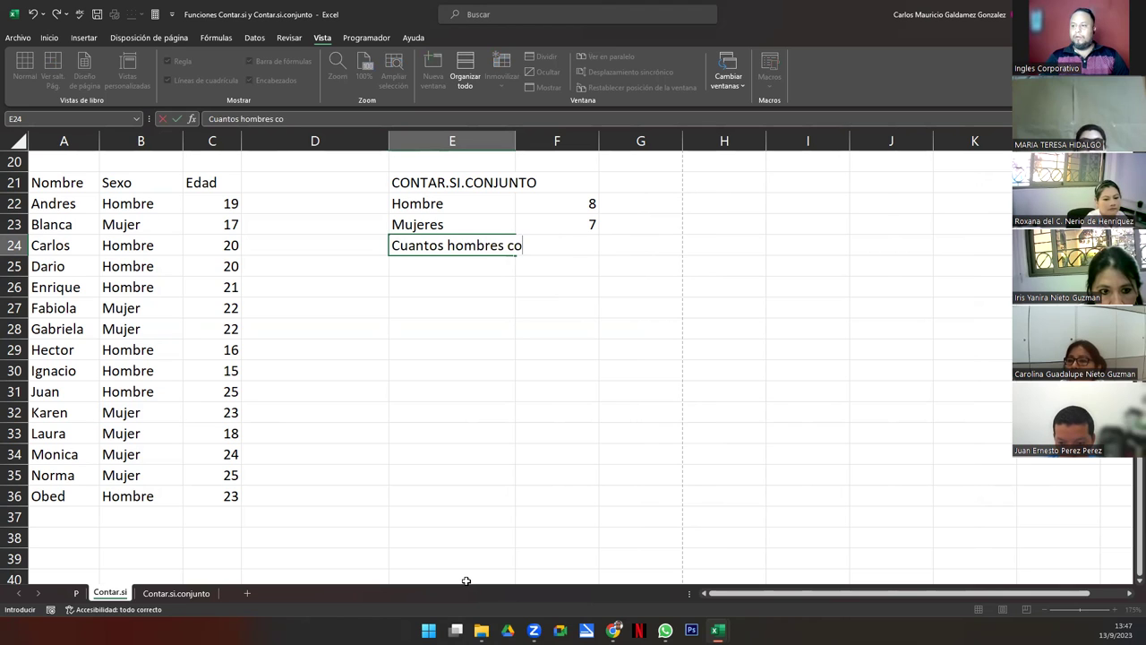
text(n edad )
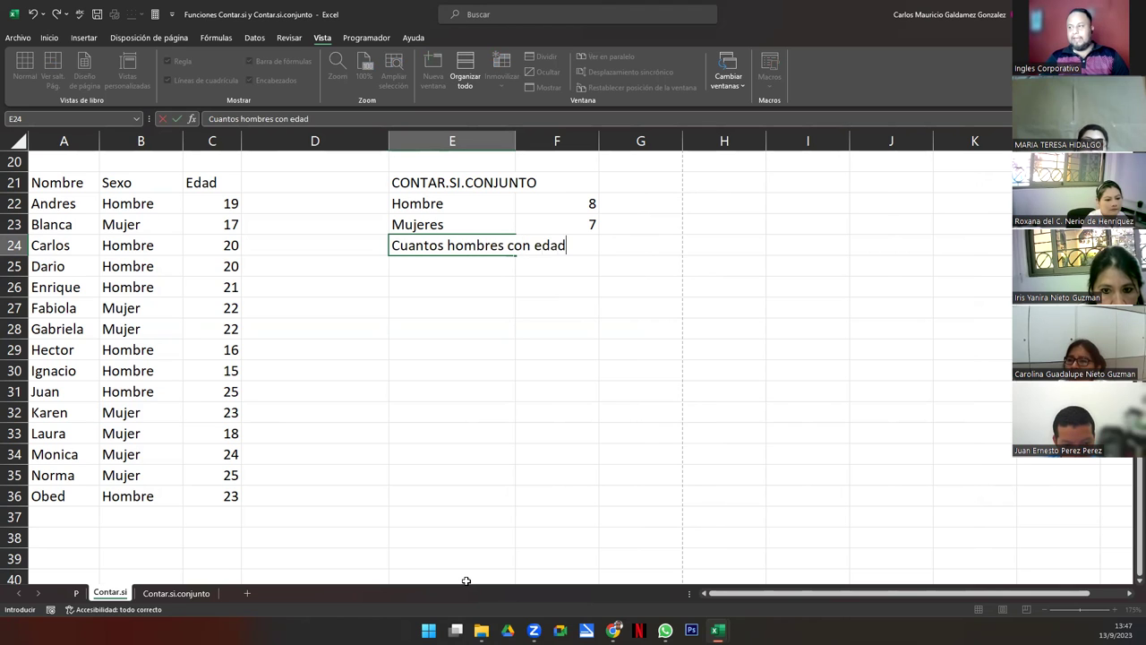
text(mayor a 20)
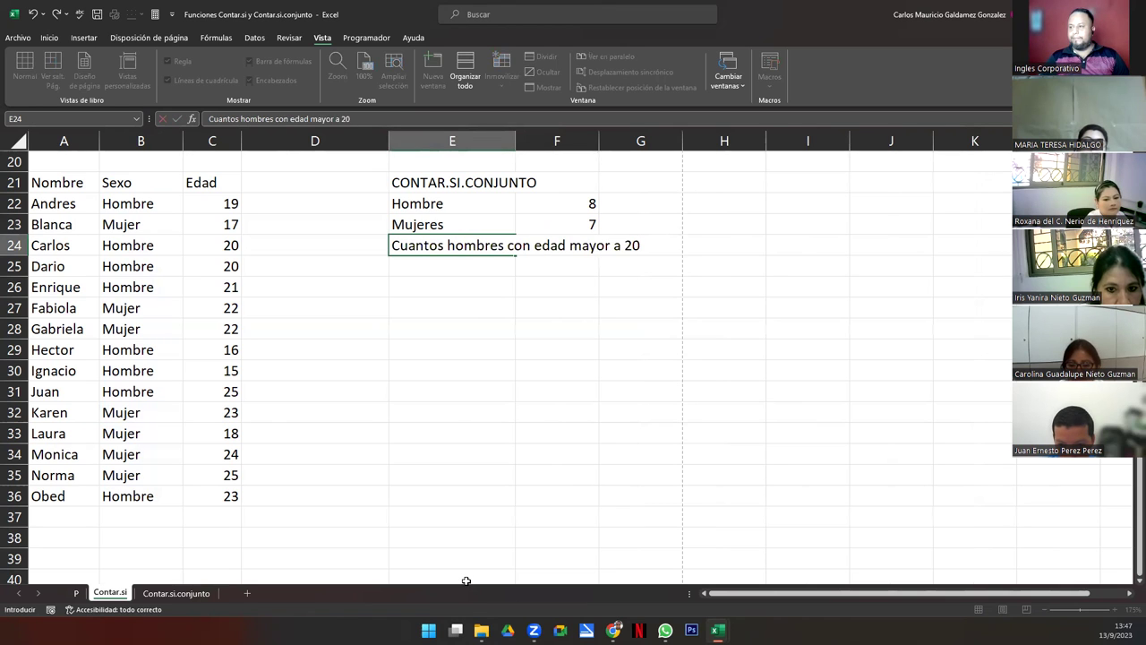
key(Return)
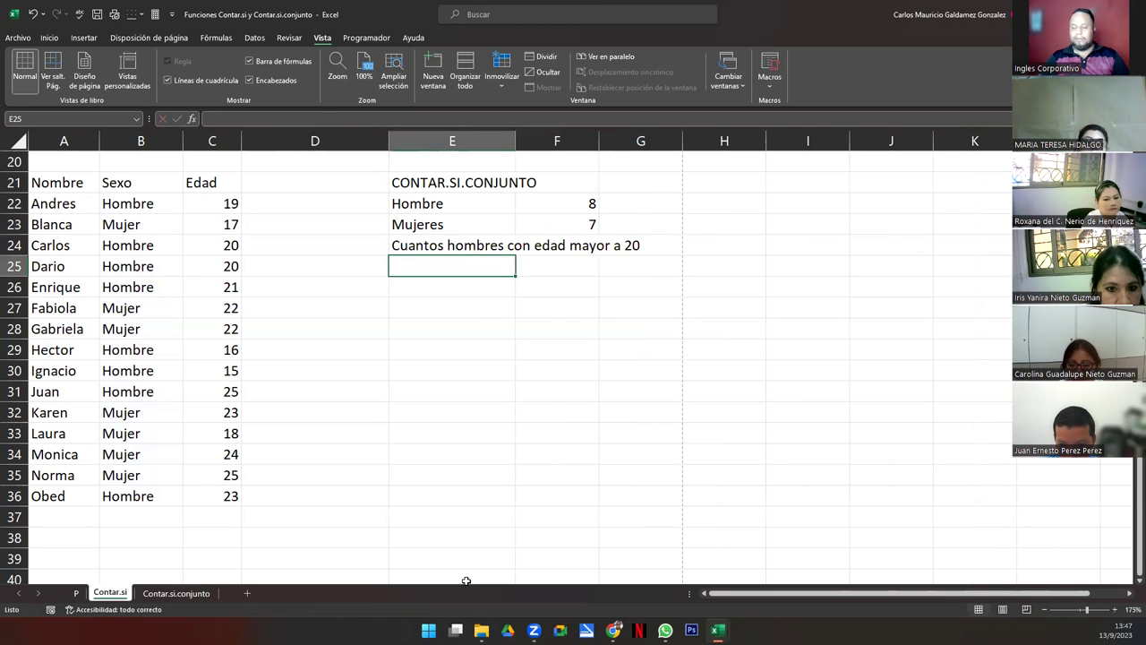
Enter the question "Cuantos hombres con edad menor a 18" in E25
text(Cuantos hombres con edad m)
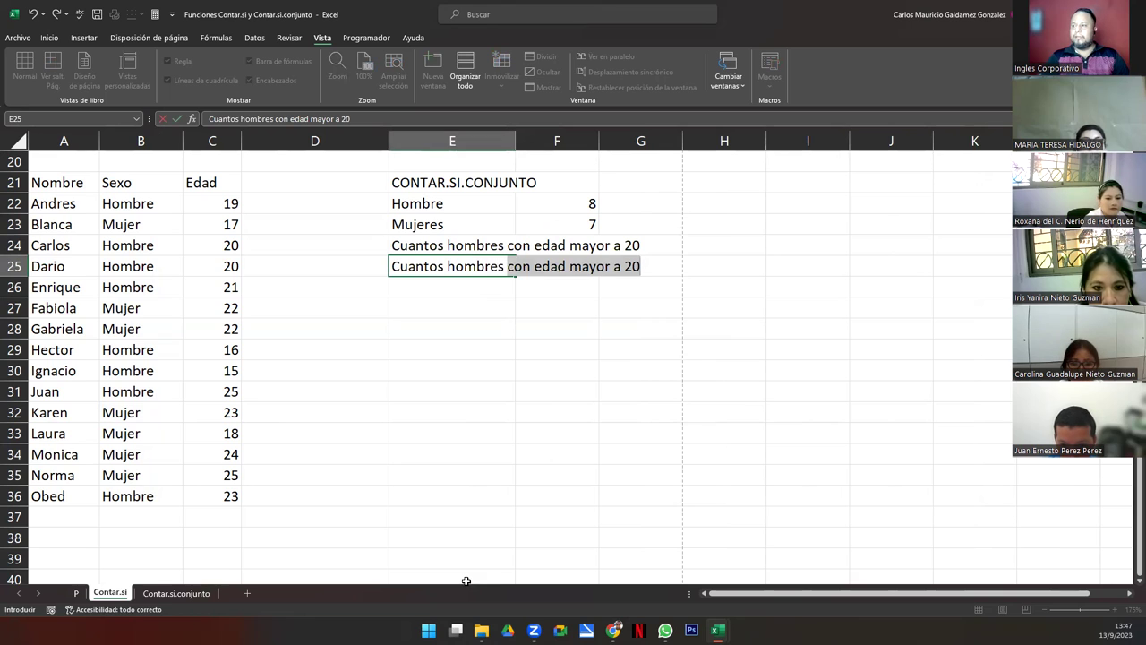
text(eno)
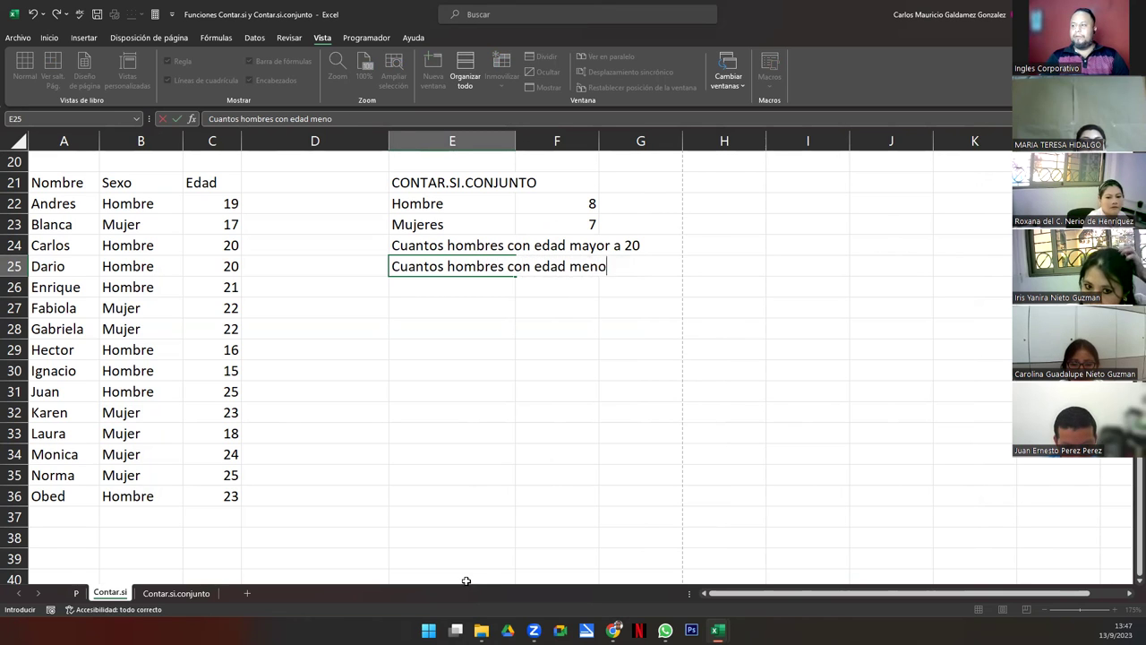
text(r a 18)
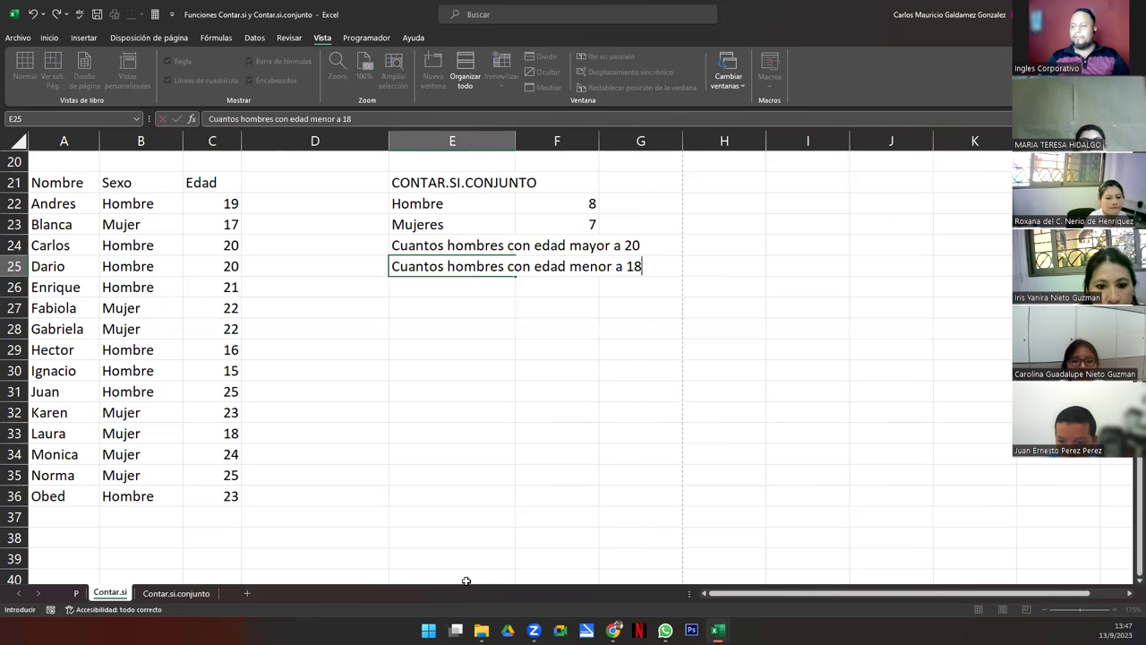
key(Return)
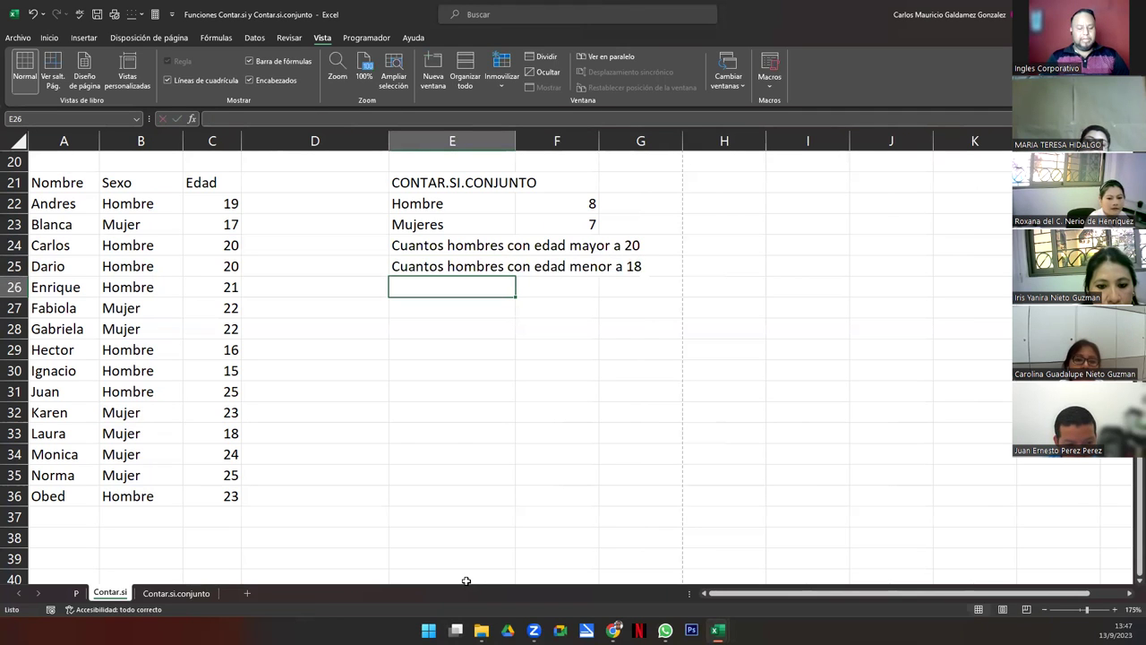
Enter the question "Cuantas mujeres con edad mayor a 22" in E26
text(Cuantas m)
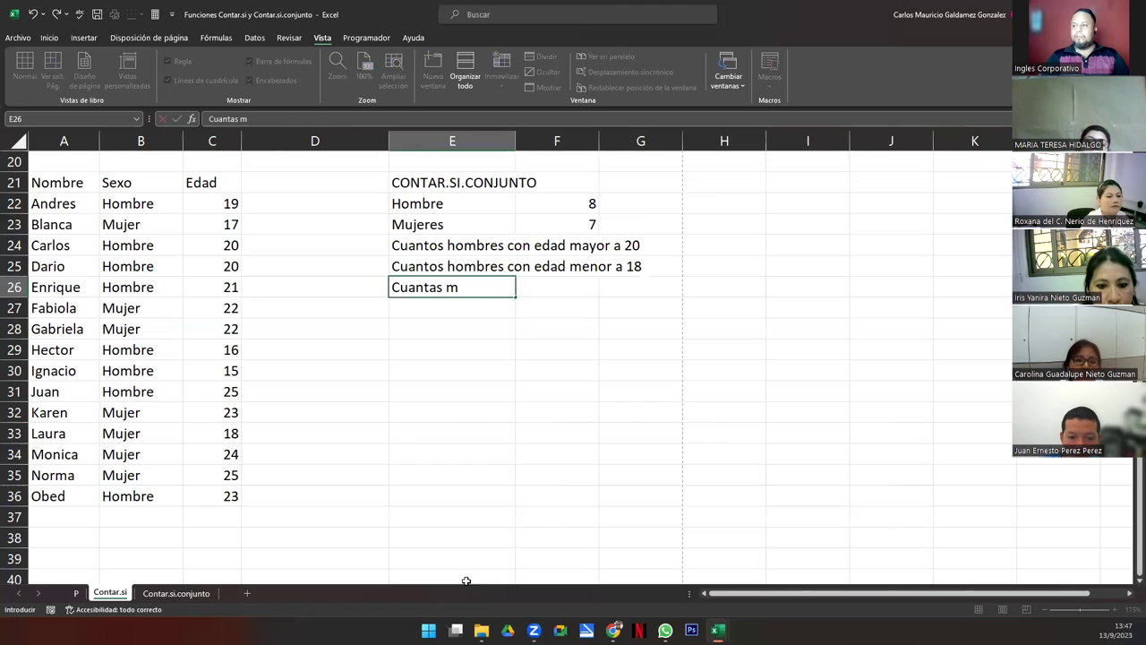
text(ujeres con edad )
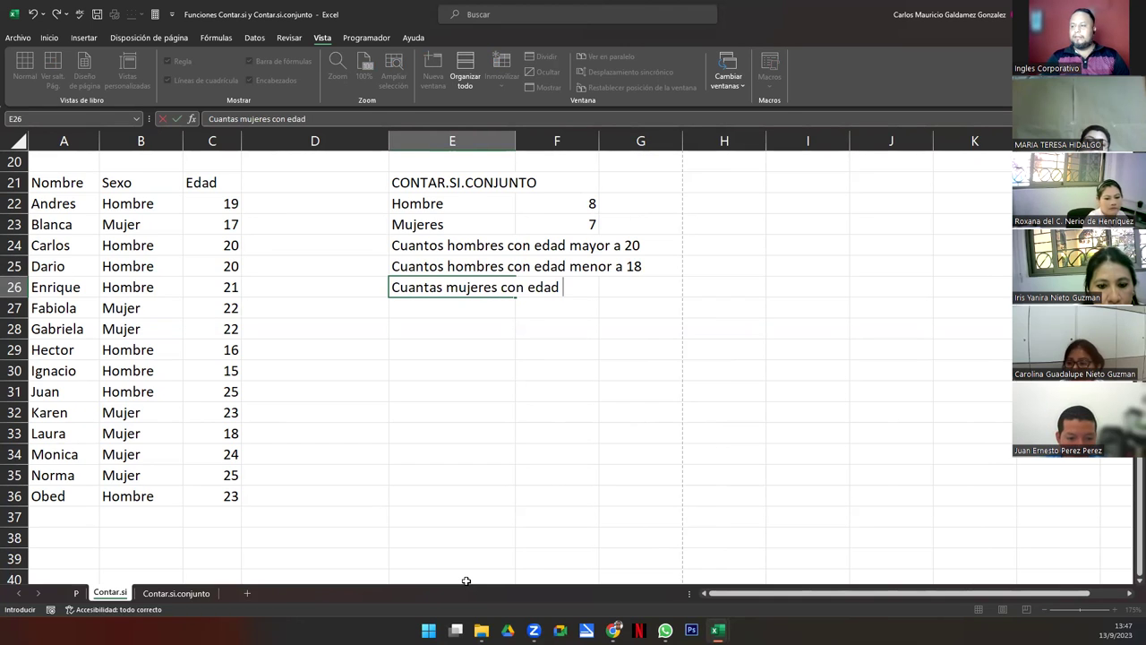
text(mayor a)
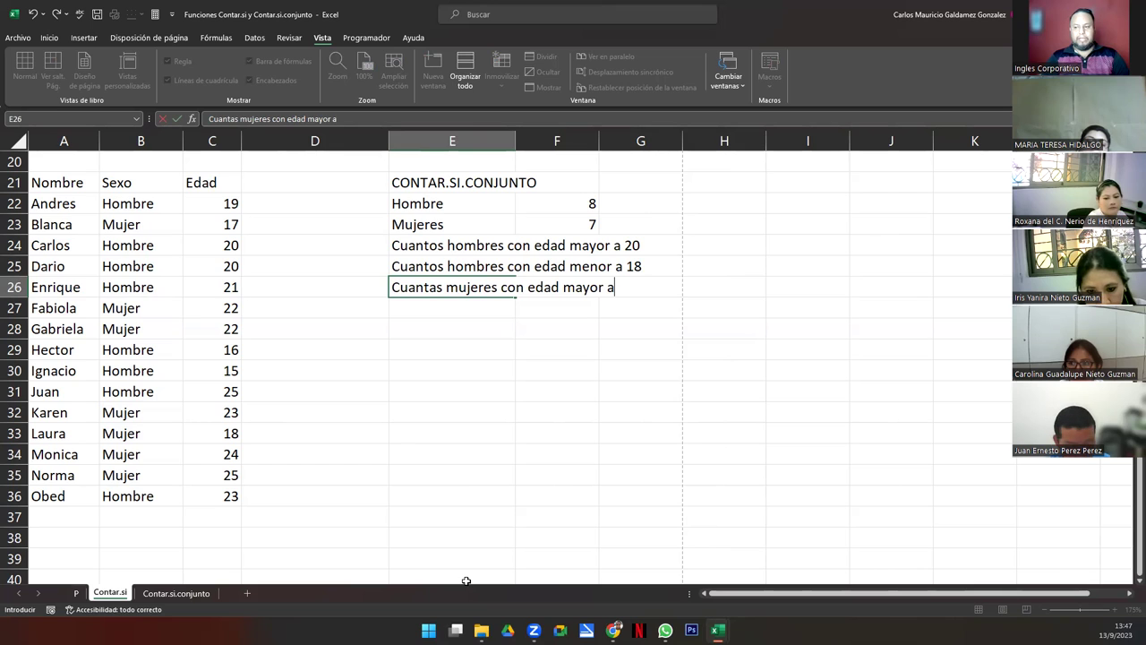
text(22)
key(BackSpace)
key(BackSpace)
text(22)
key(Return)
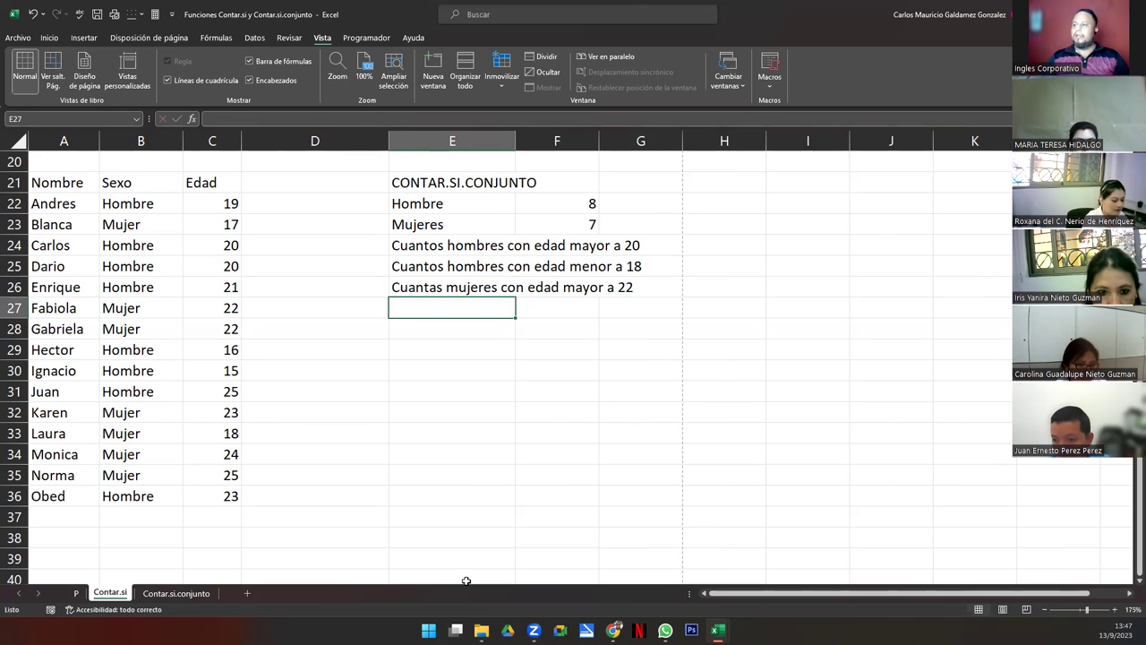
Move the three age questions from E24:E26 to F24:F26 and review the empty answer cells beside them
drag(445, 251, 461, 295)
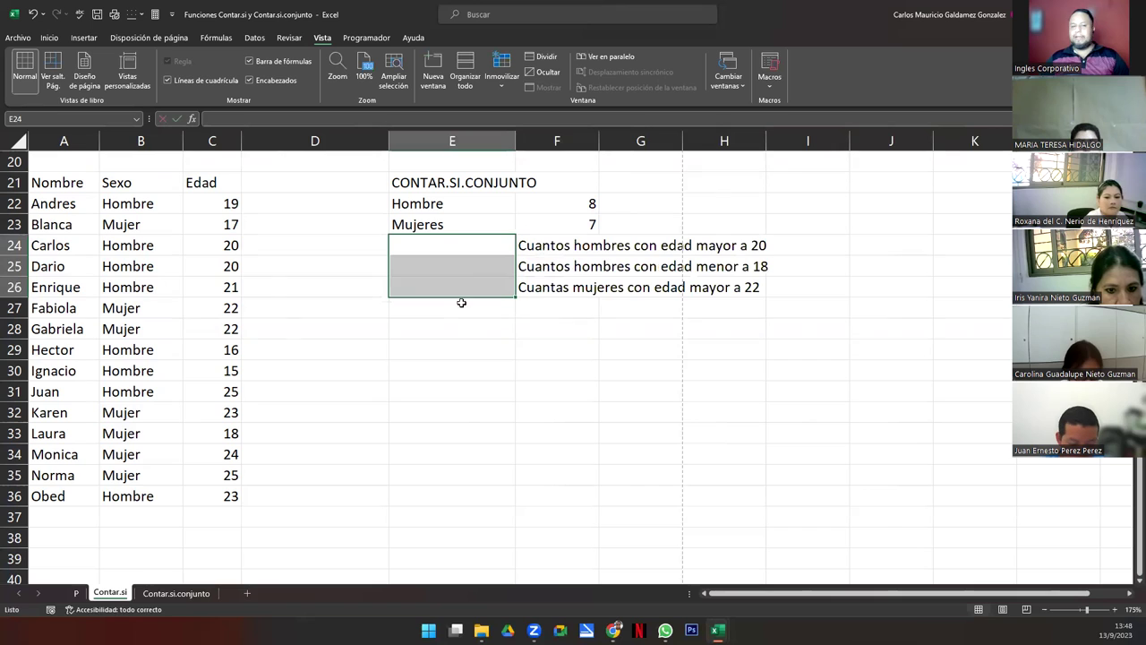
click(448, 242)
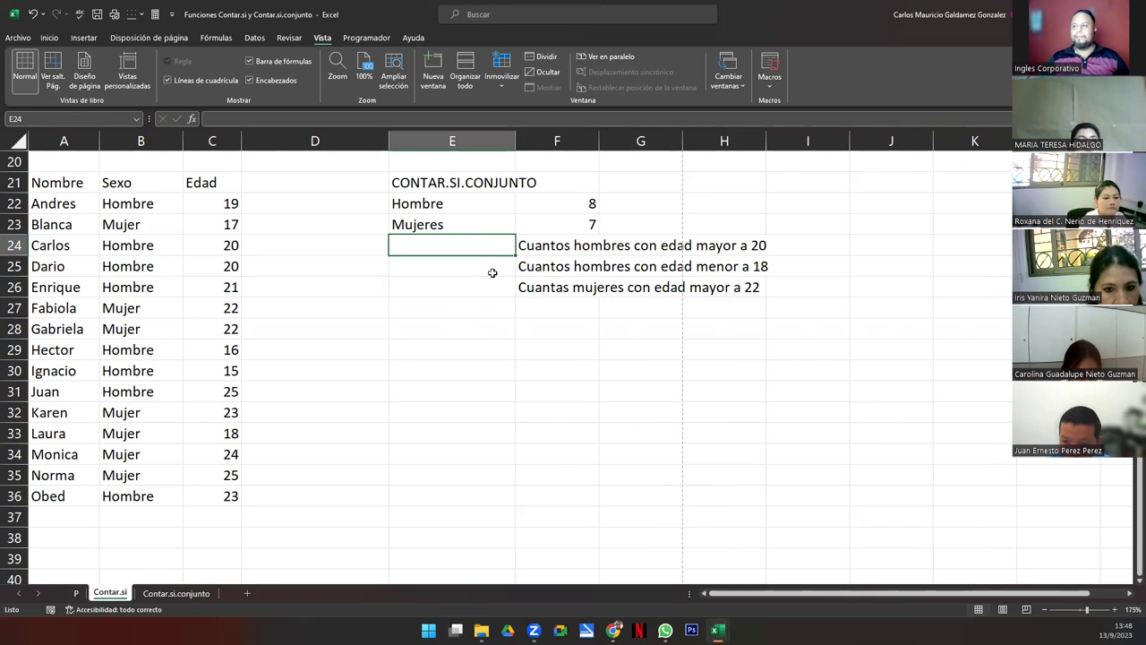
click(493, 272)
click(481, 287)
click(471, 245)
click(468, 260)
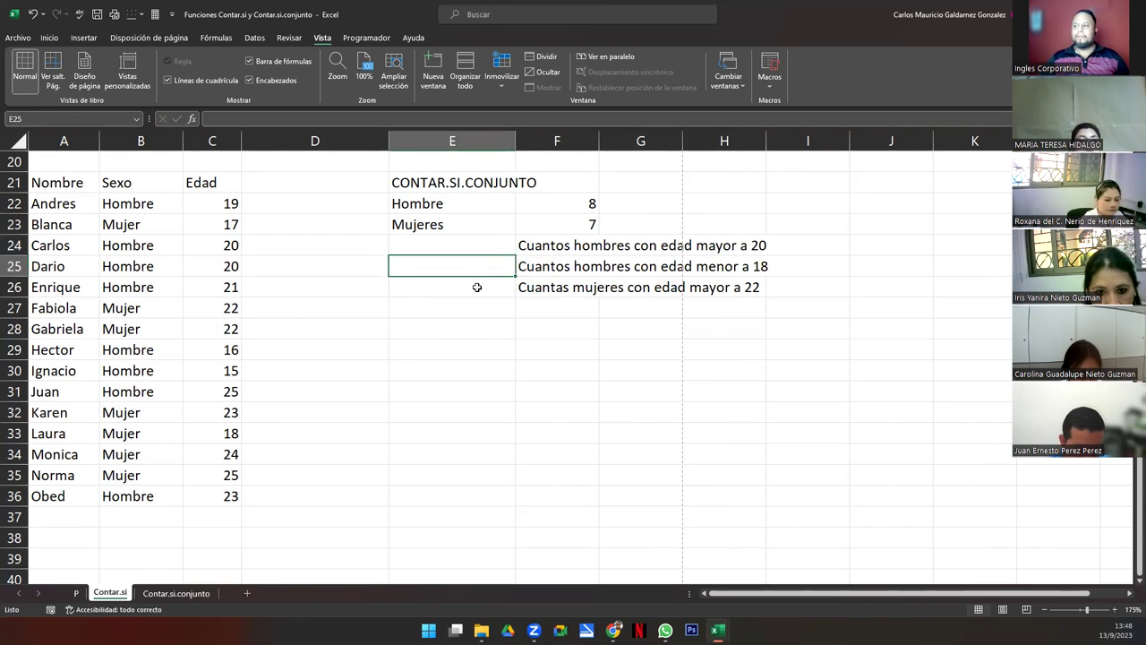
click(558, 243)
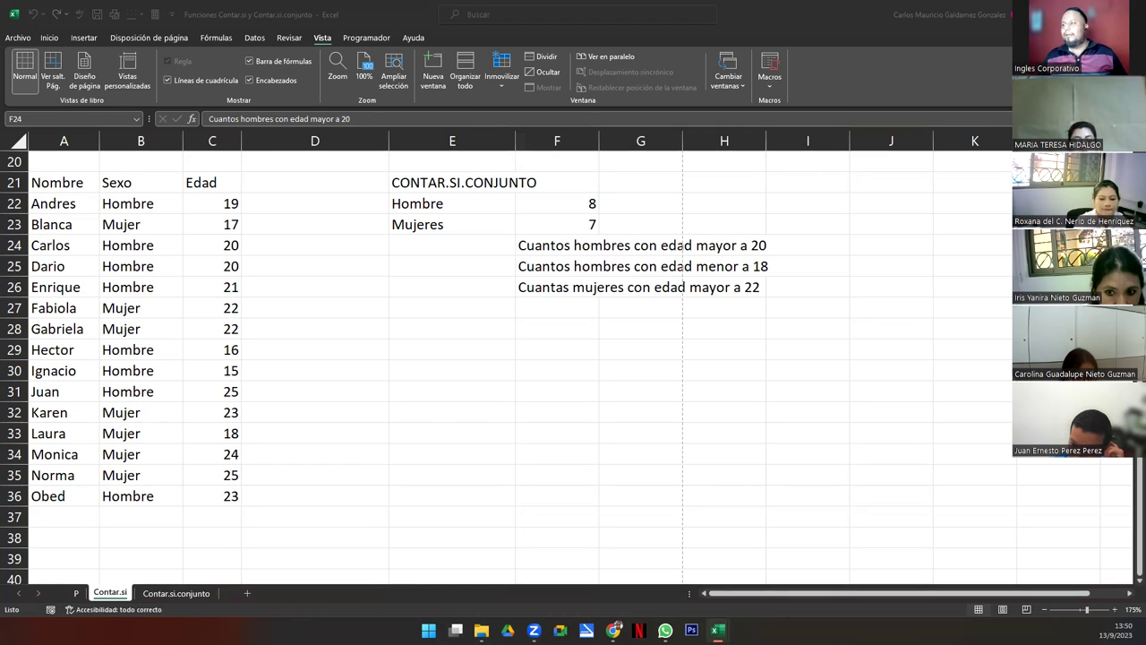
Start a CONTAR.SI.CONJUNTO formula in E24 for the men older than 20, correcting the mistyped function name
click(458, 251)
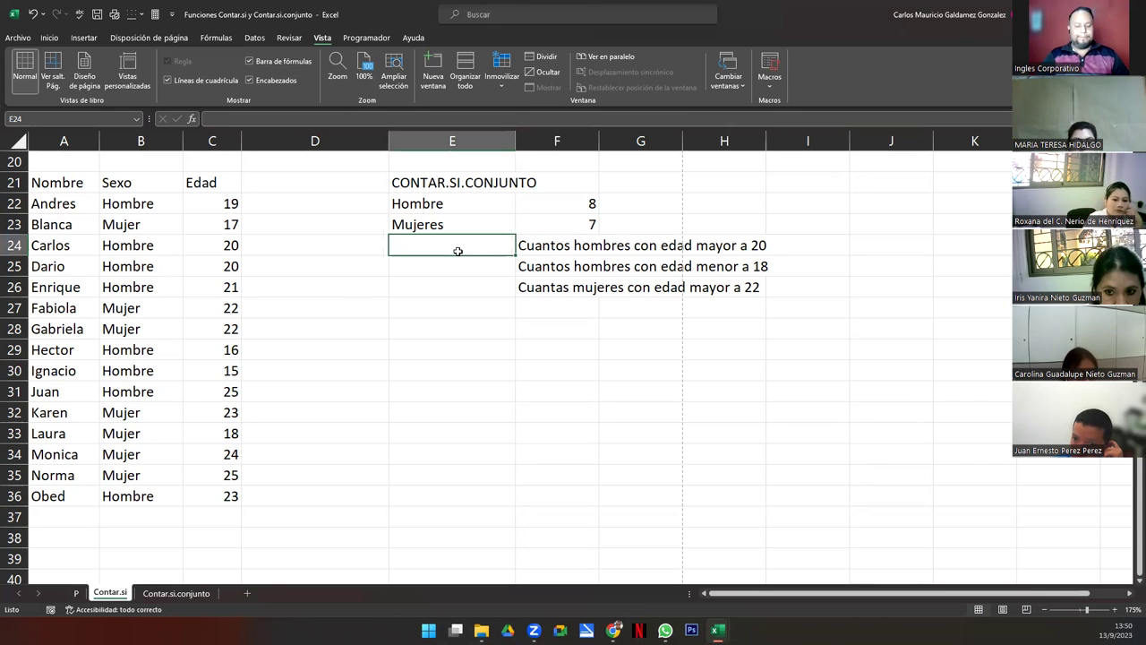
text(=concar)
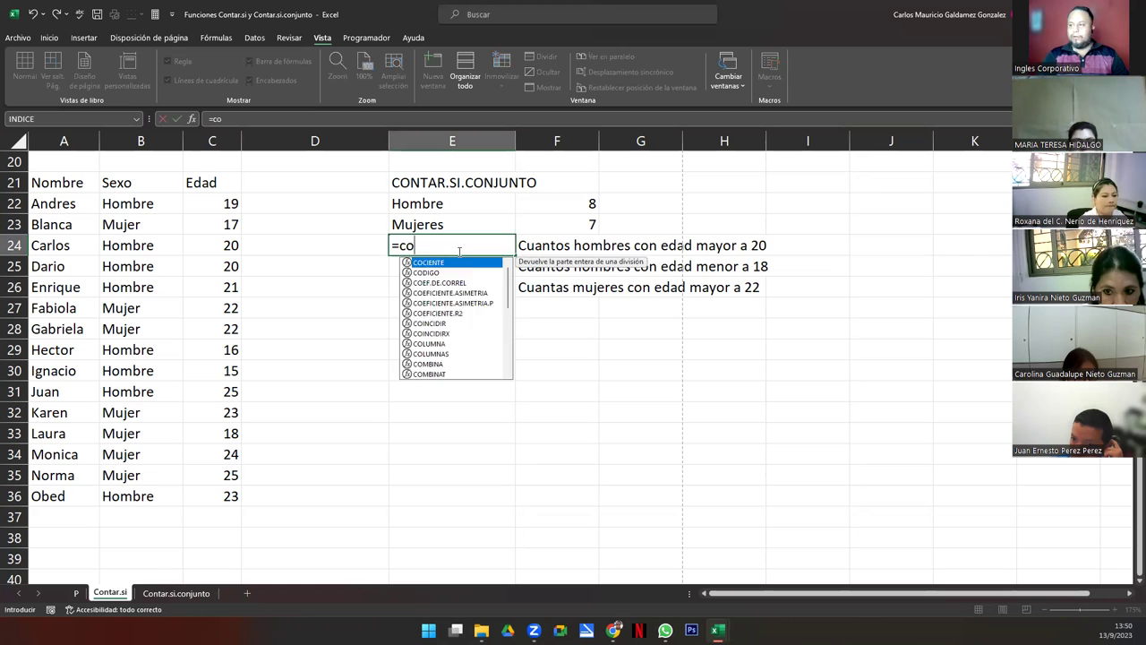
key(Return)
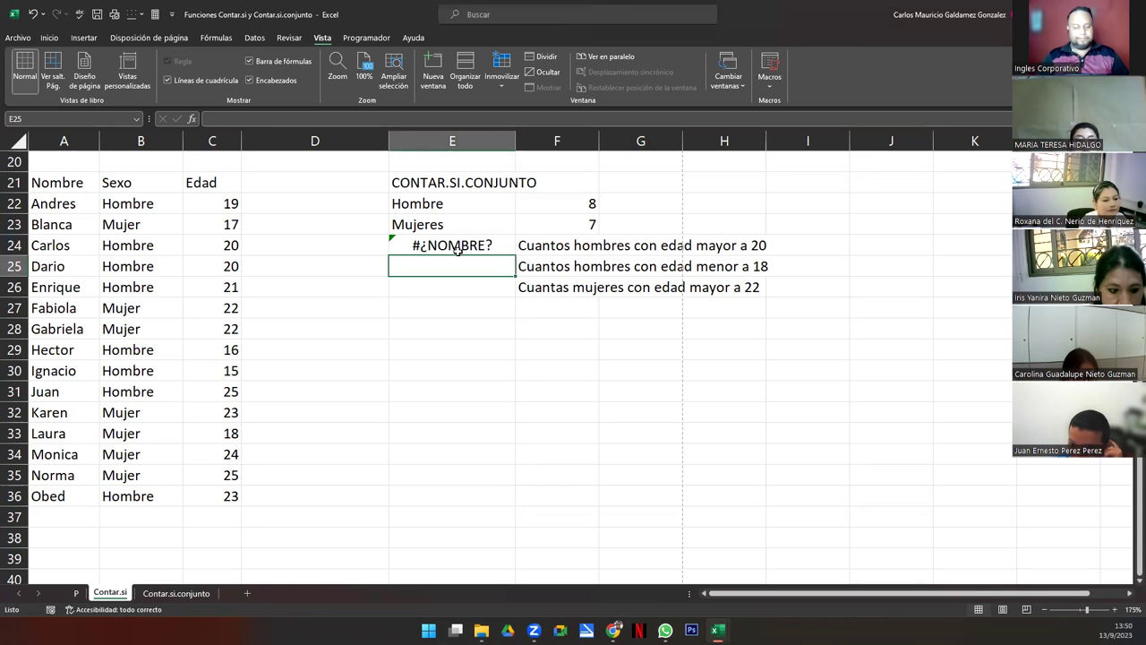
click(457, 249)
key(F2)
key(BackSpace)
key(BackSpace)
key(BackSpace)
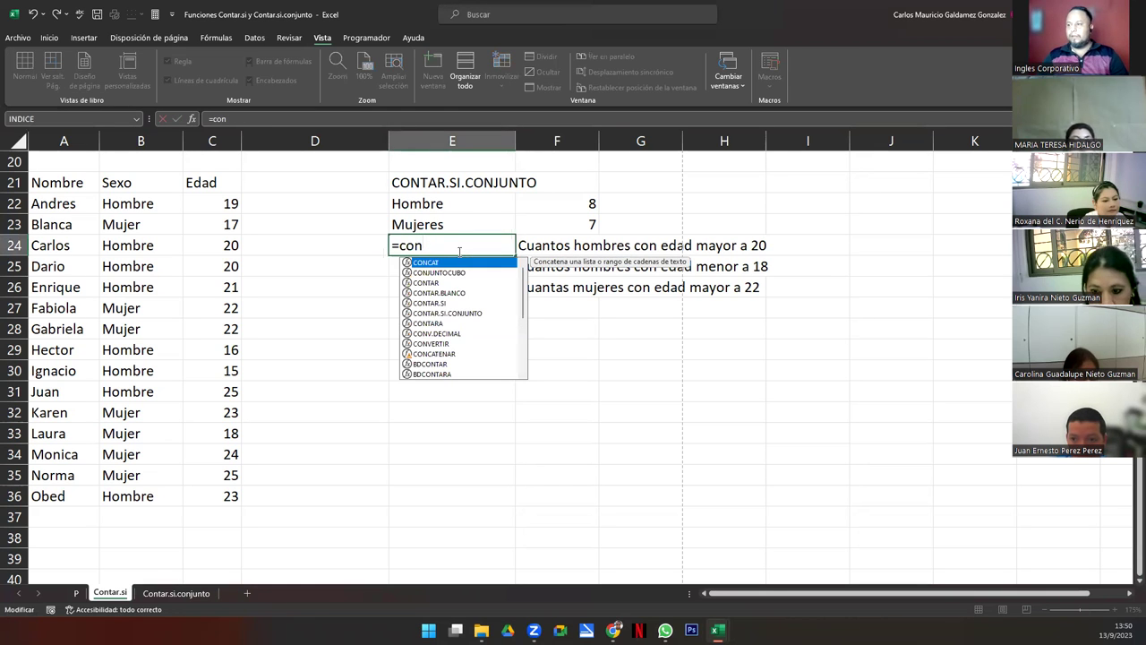
key(Down)
key(Down)
key(Down)
key(Down)
key(Down)
key(Tab)
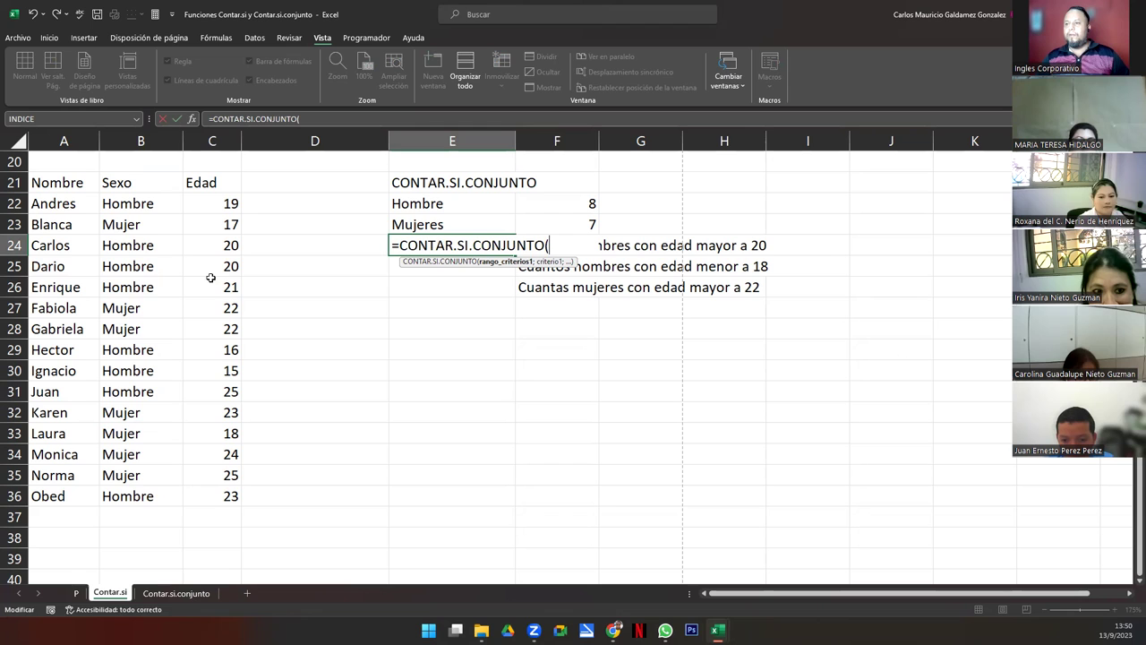
Set B22:B36 as the first criteria range and the absolute reference $E$22 as its criterion in the E24 formula
drag(131, 202, 132, 495)
text(;)
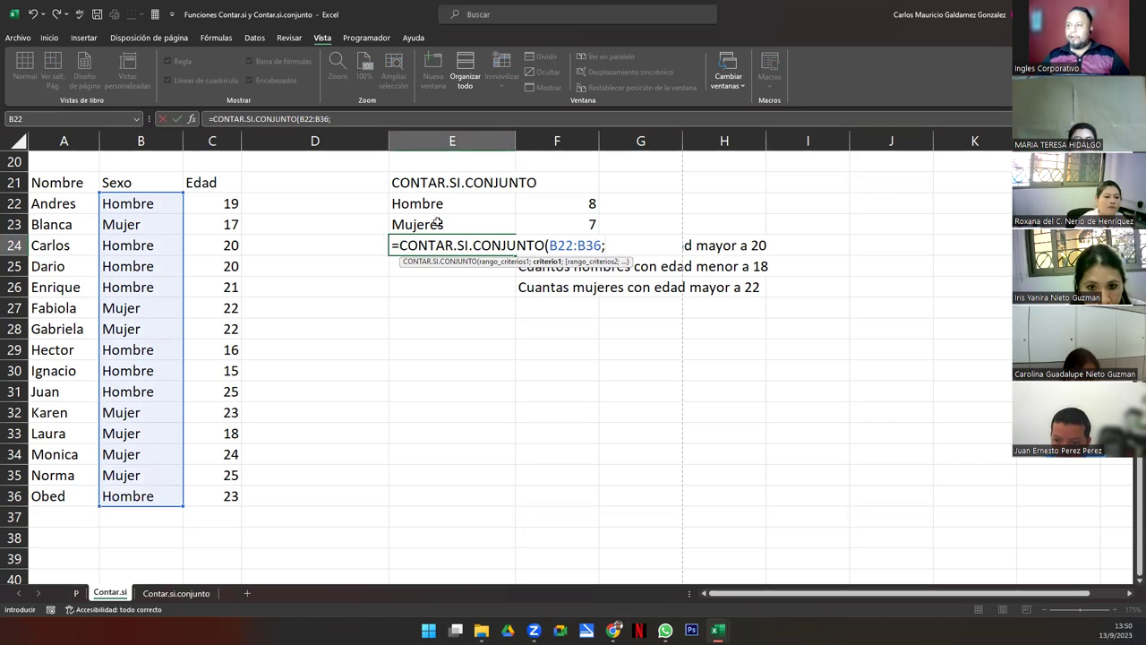
click(468, 203)
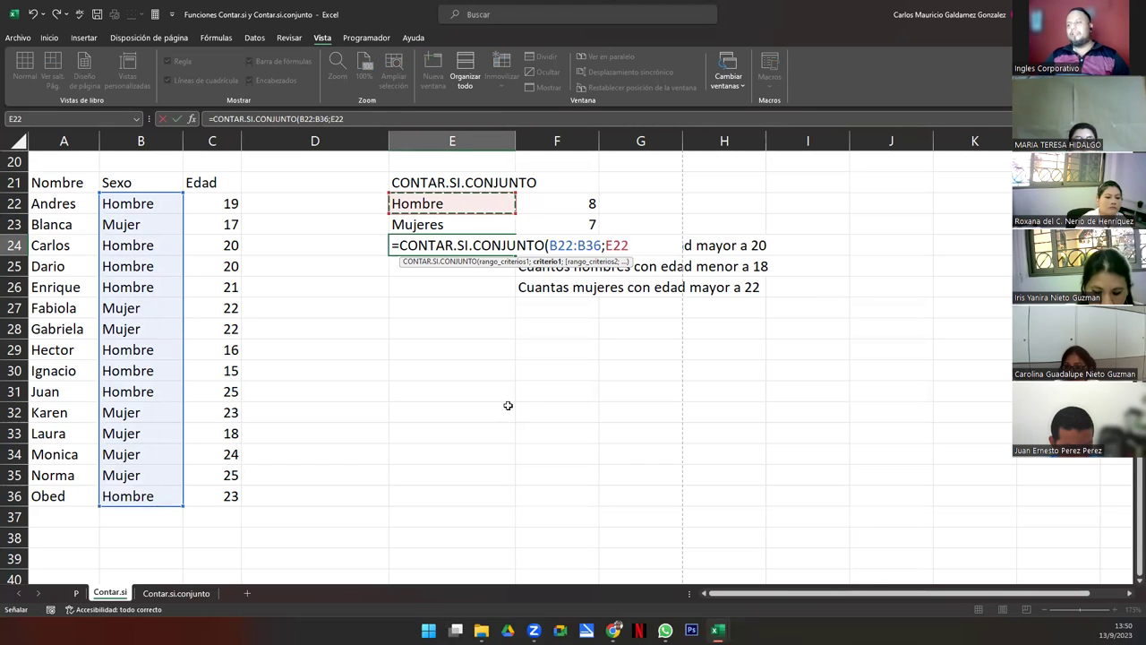
text(;)
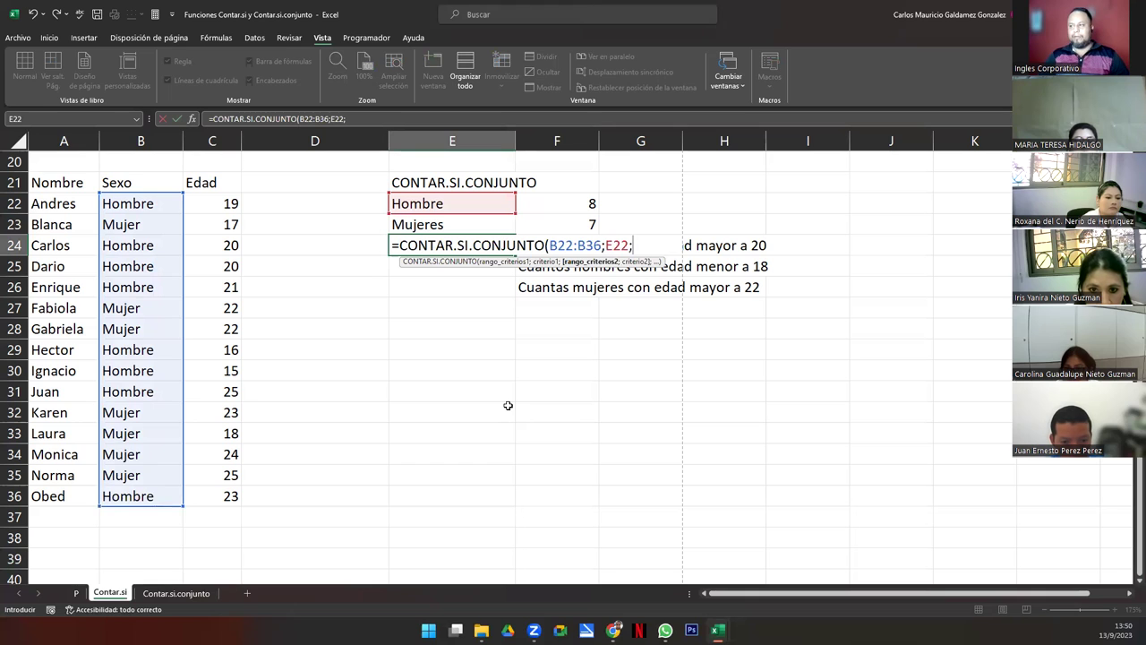
key(Left)
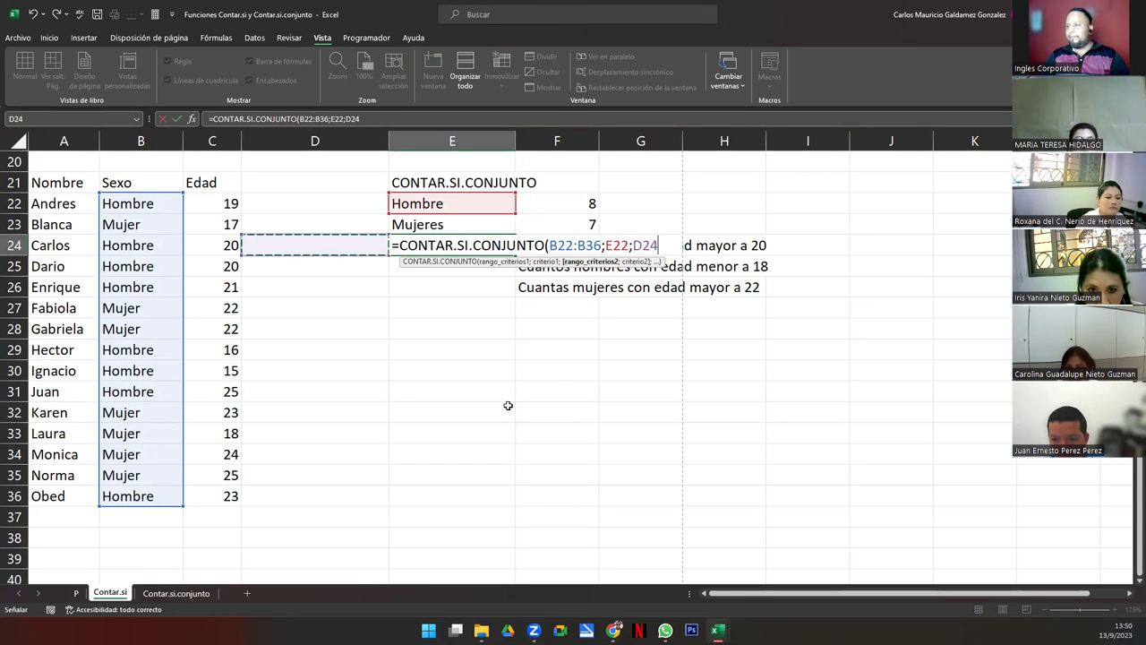
key(BackSpace)
key(BackSpace)
key(BackSpace)
key(BackSpace)
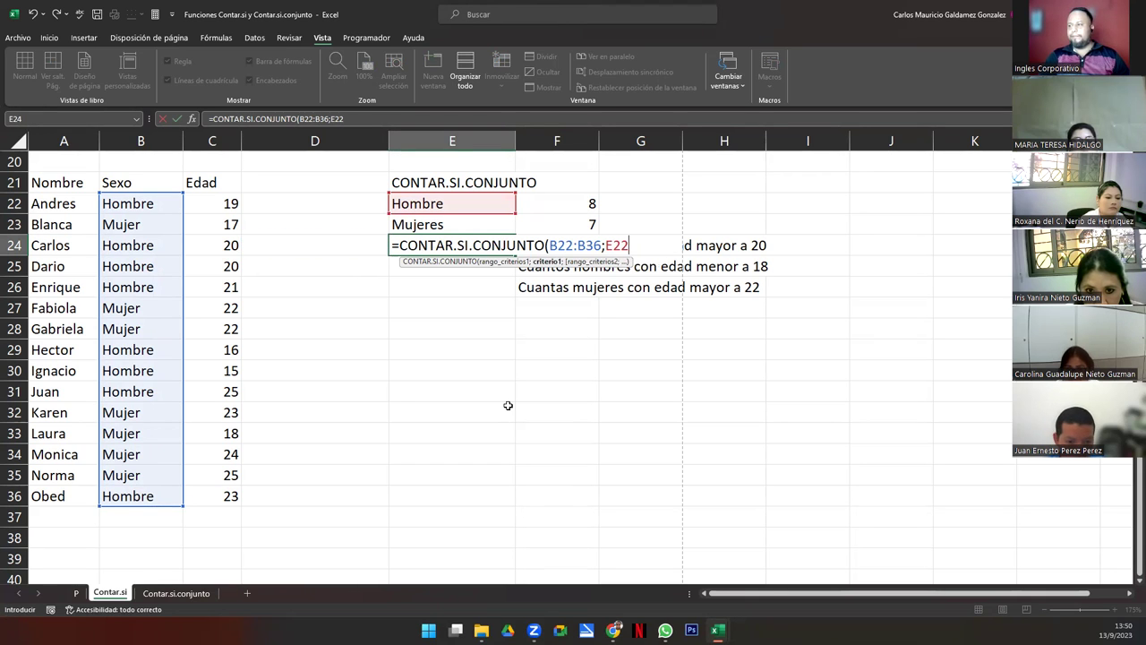
key(F4)
text(;)
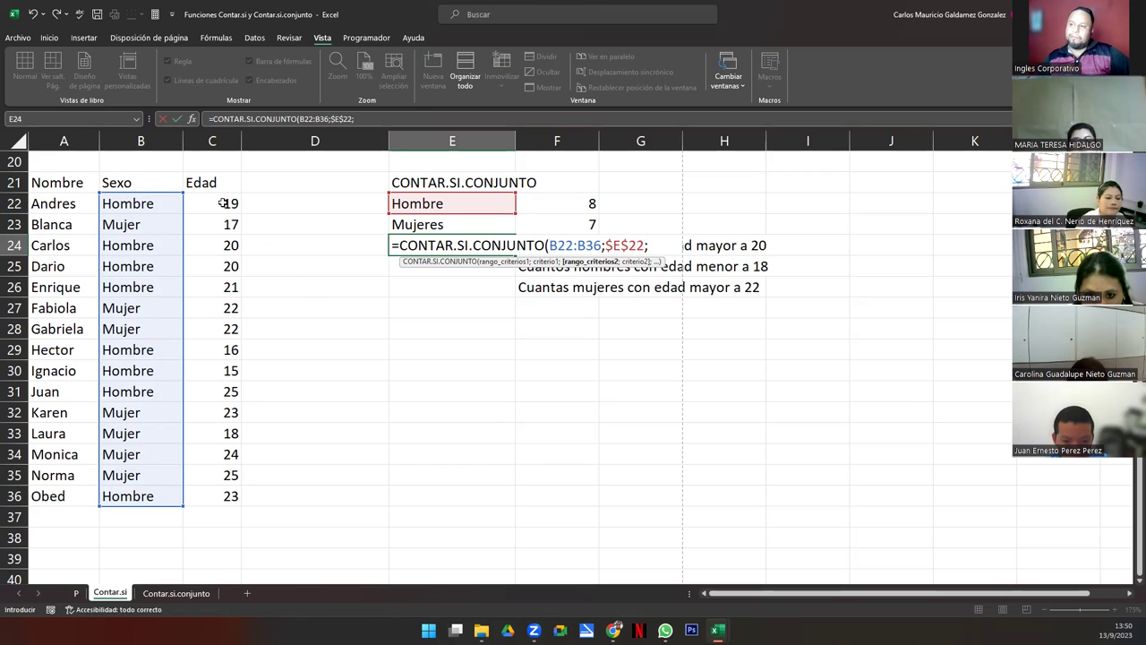
Add C22:C36 as the second criteria range with the criterion ">20" and complete the formula in E24
drag(222, 204, 219, 356)
drag(230, 482, 231, 496)
text(;)
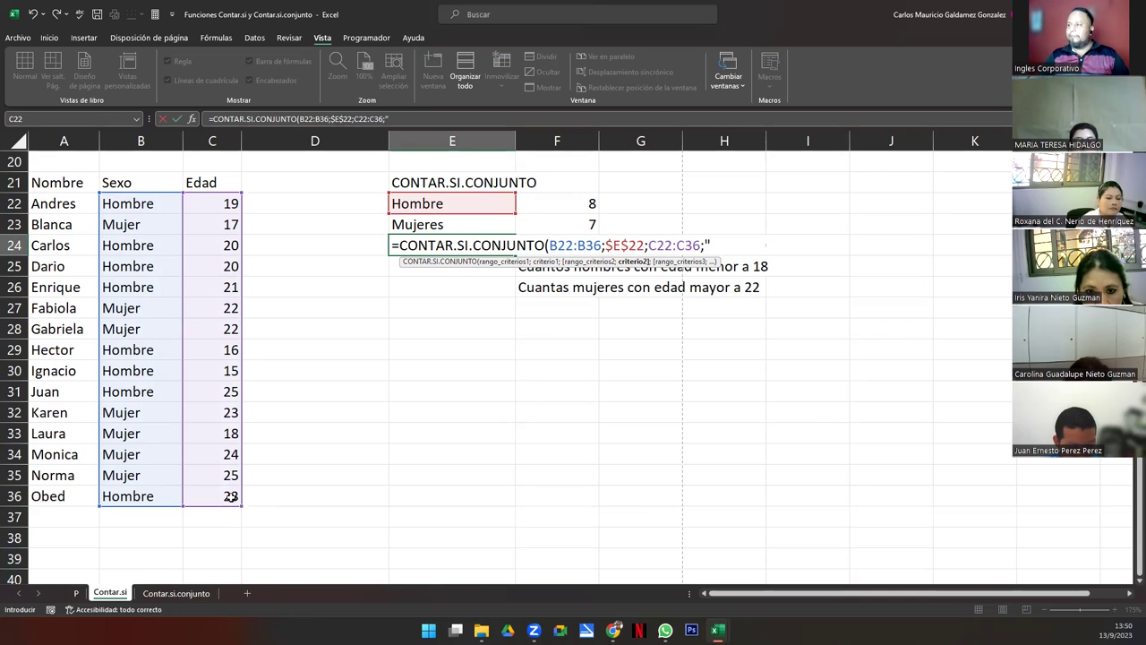
text(">20")
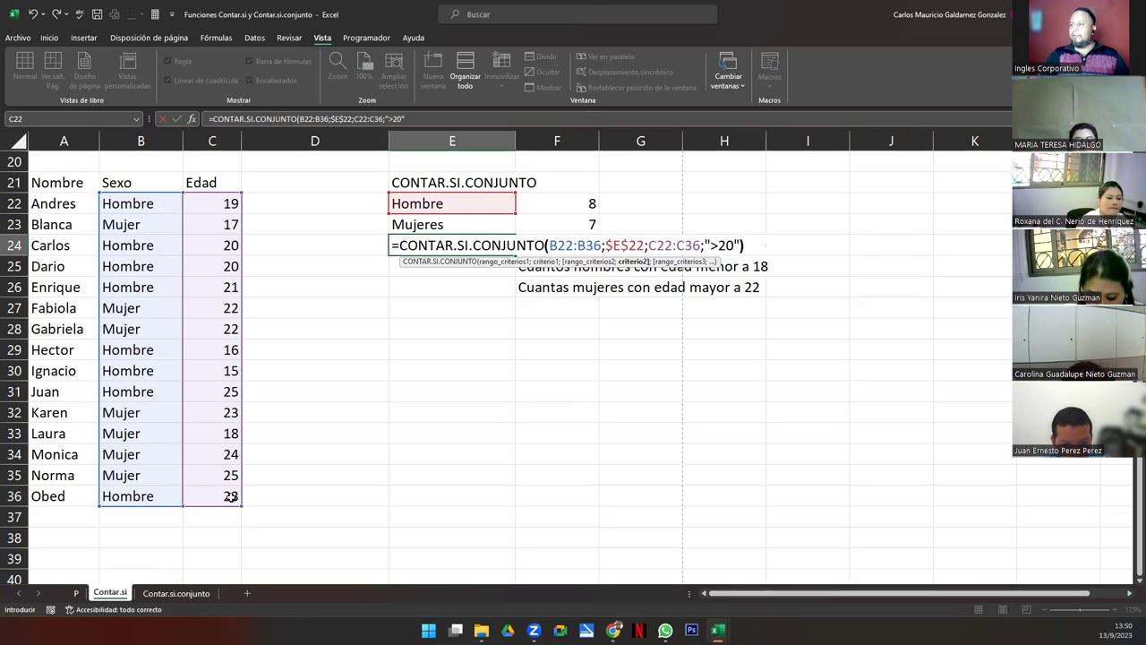
text())
key(Return)
key(Up)
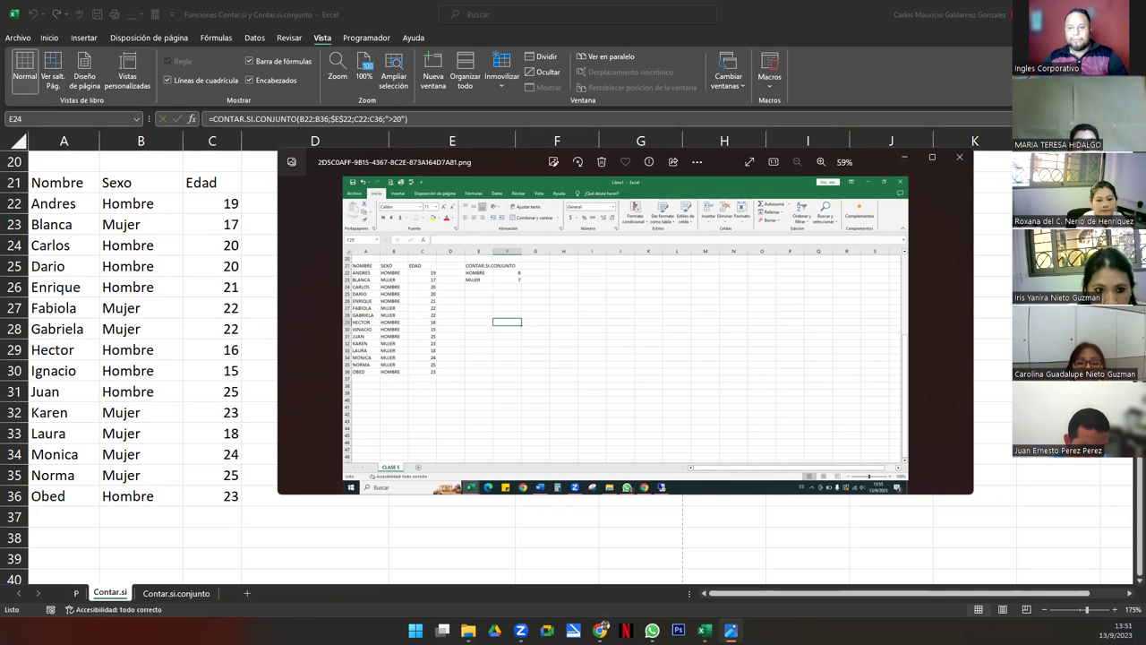
Close the open screenshot image and review the questions in F24:F26 and the formula in E24
click(959, 157)
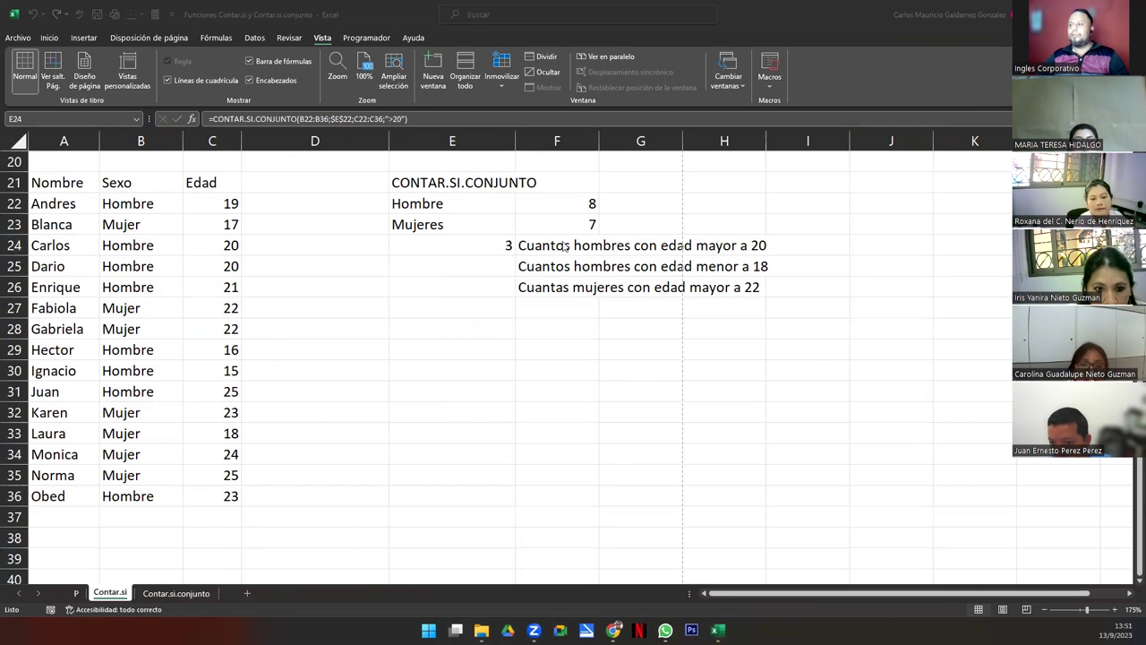
drag(558, 248, 550, 289)
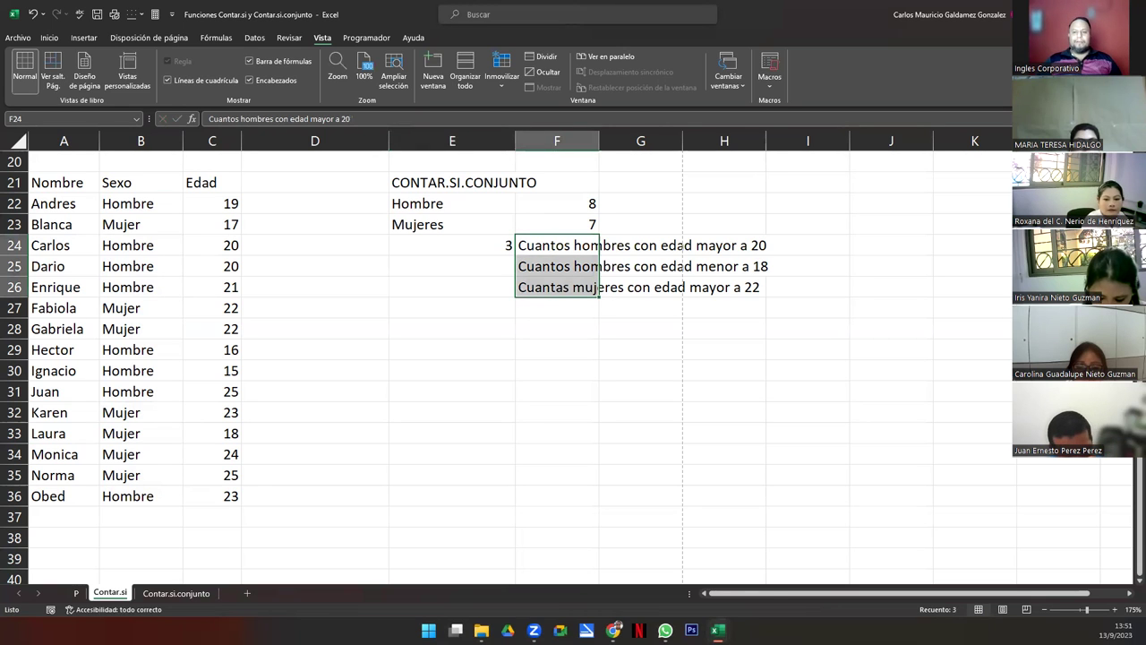
double_click(488, 241)
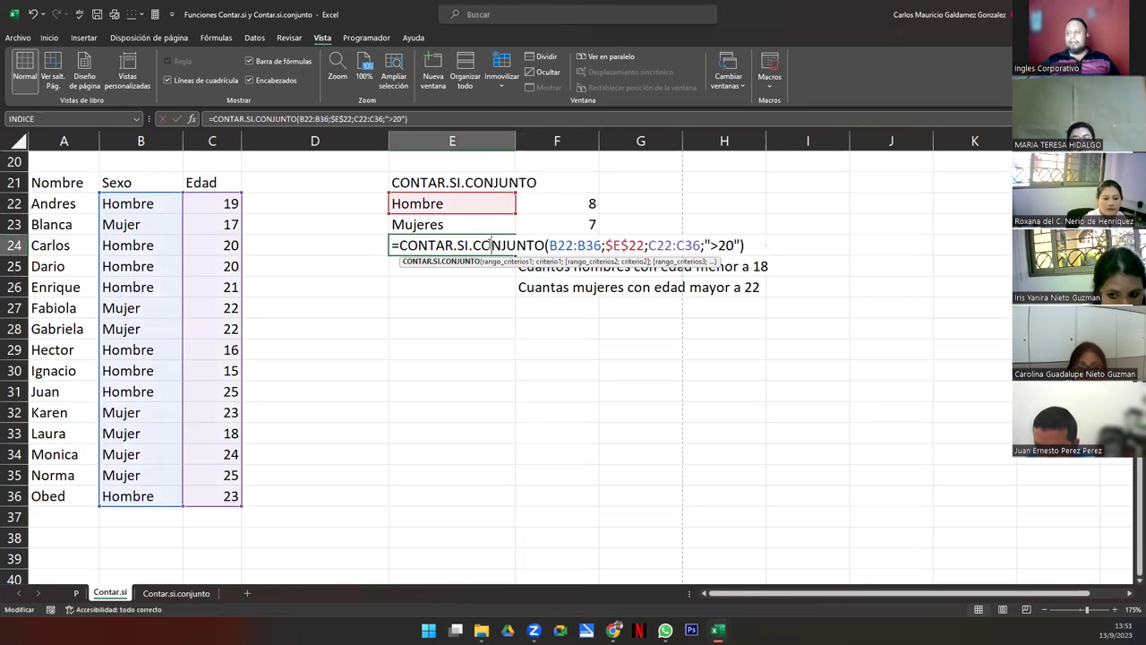
click(438, 326)
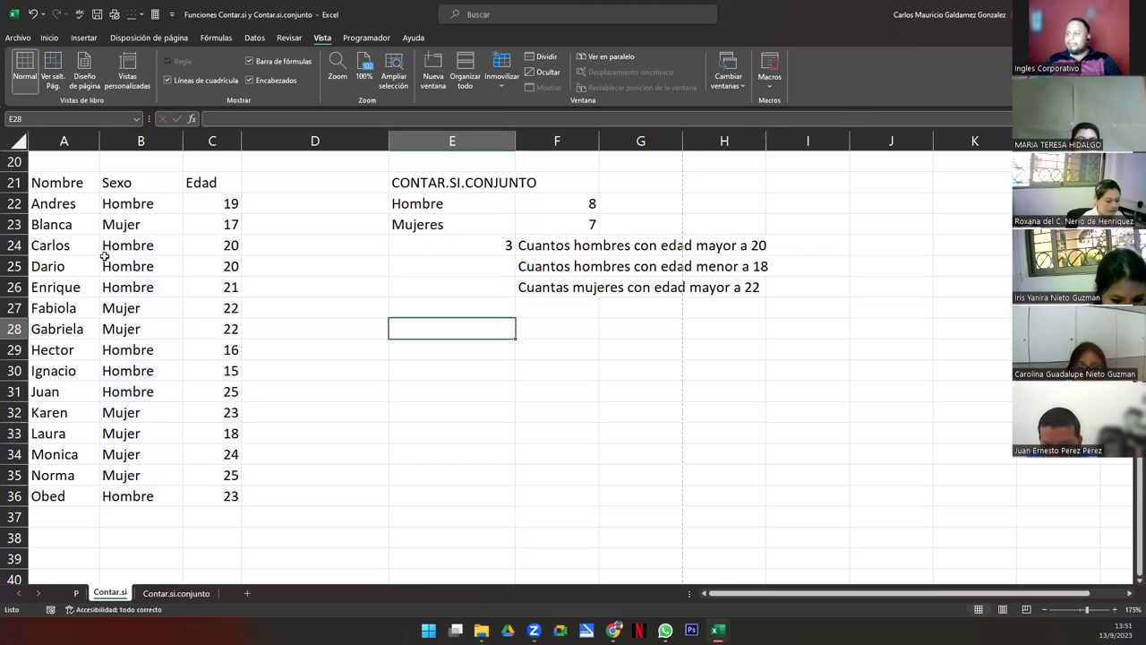
Highlight the "Hombre" cells in the Sexo column: B22, B24:B25, B29:B31 and B36
drag(106, 248, 106, 265)
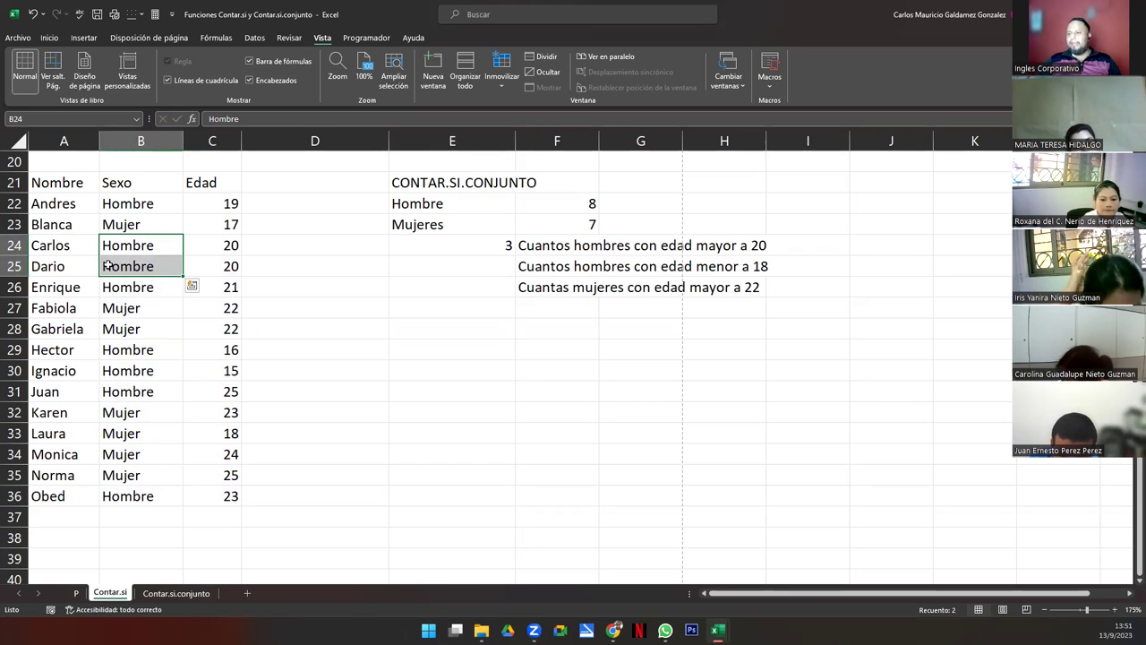
click(125, 204)
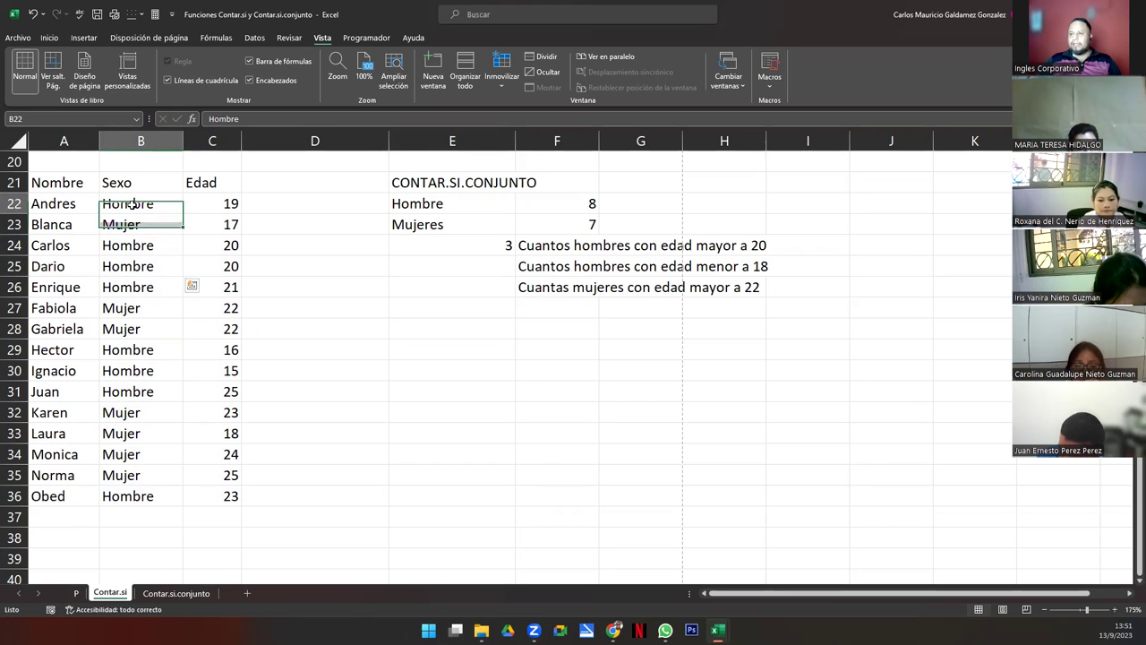
ctrl+drag(130, 244, 136, 266)
ctrl+drag(141, 349, 144, 389)
ctrl+click(141, 490)
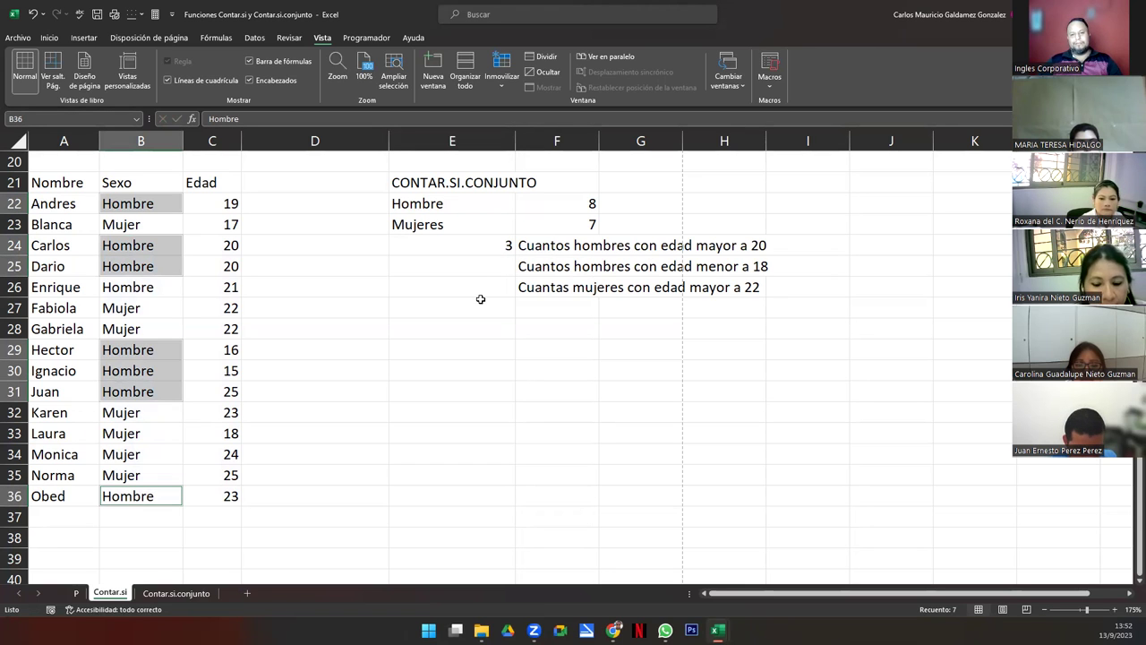
Change the age criterion in the E24 formula to ">=20"
click(481, 247)
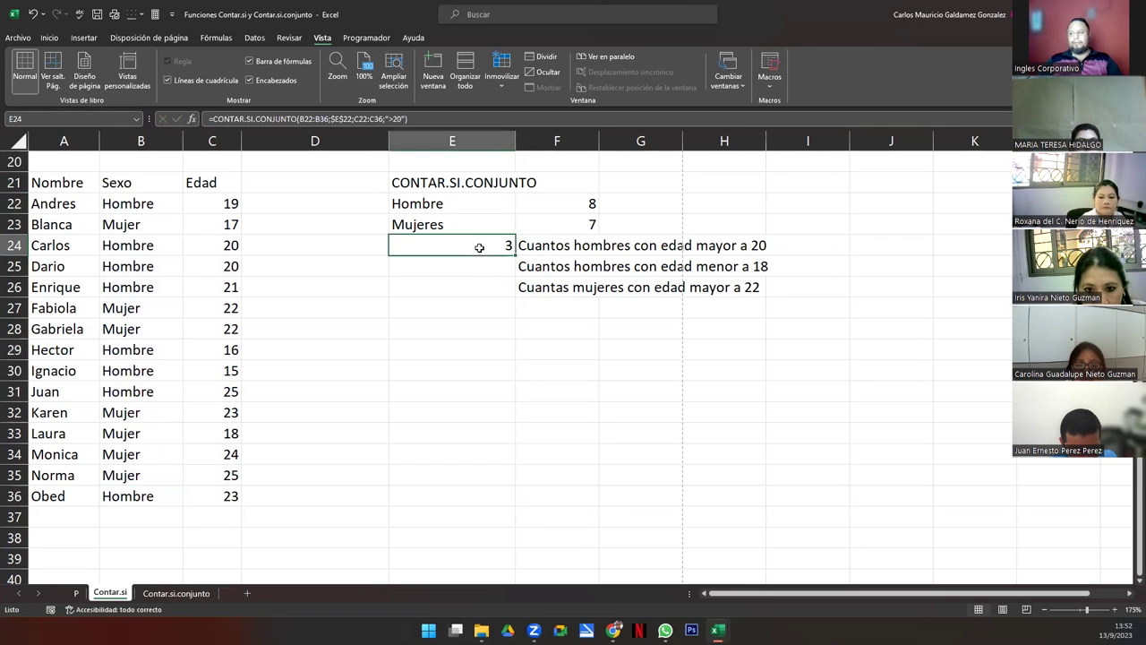
click(392, 120)
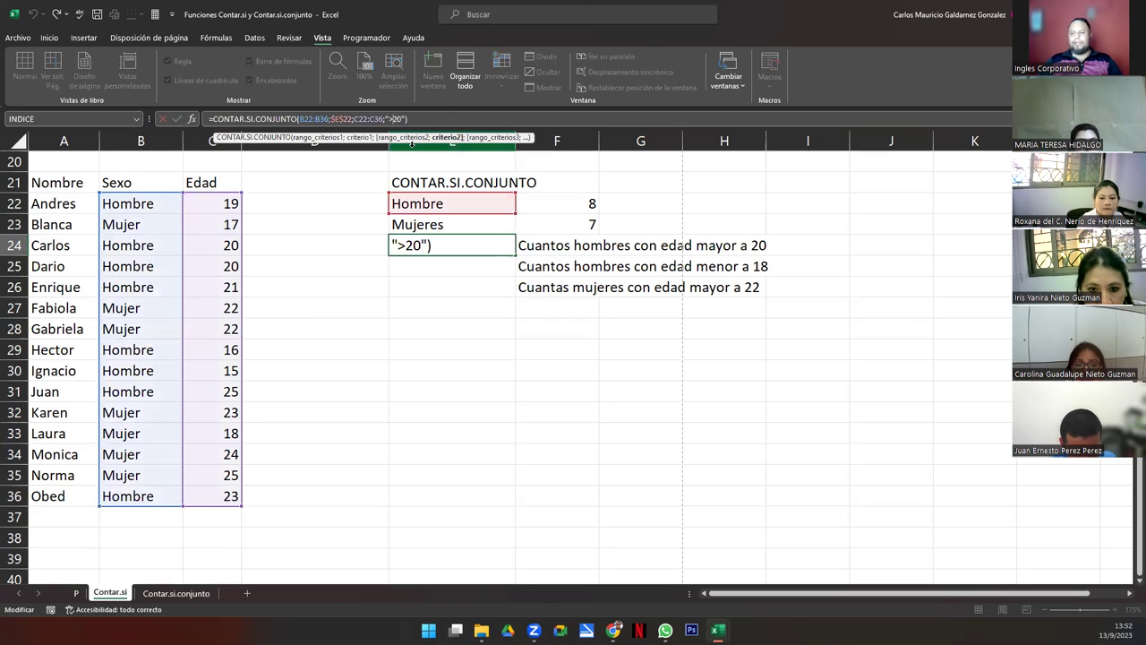
text(=)
key(Return)
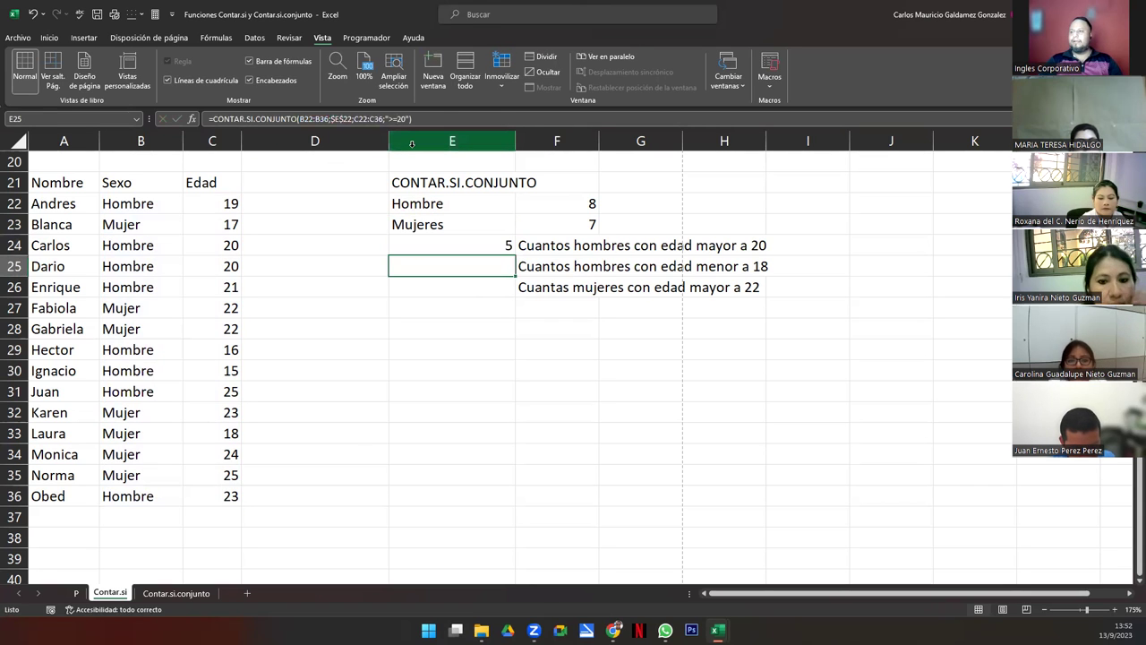
key(Up)
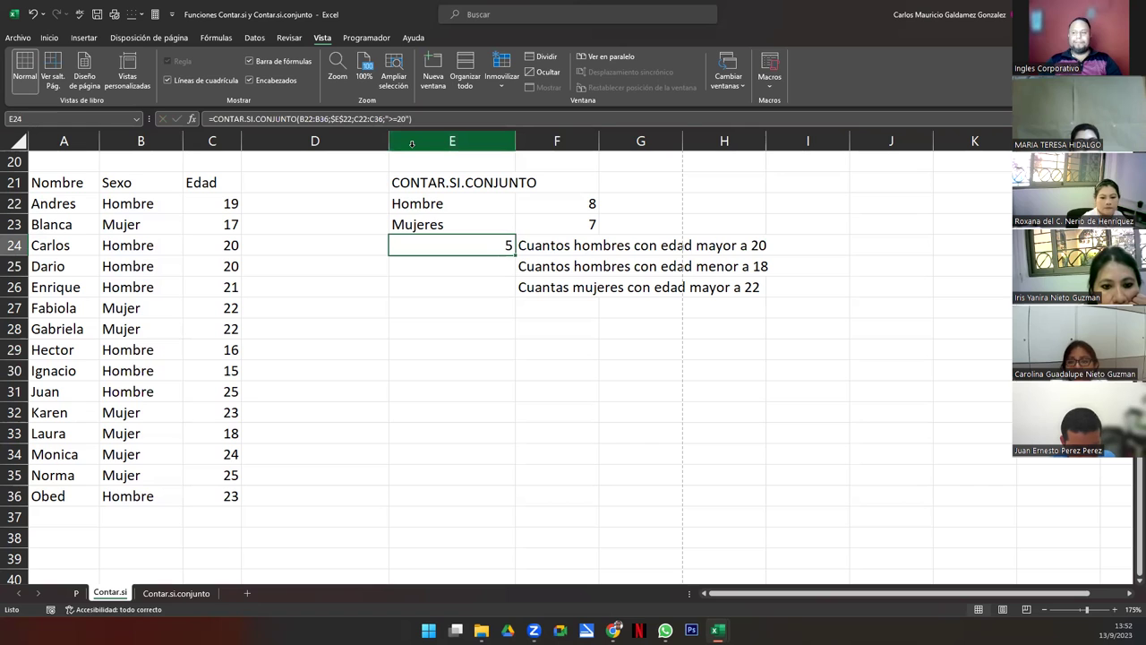
Restore the age criterion in the E24 formula to ">20"
key(F2)
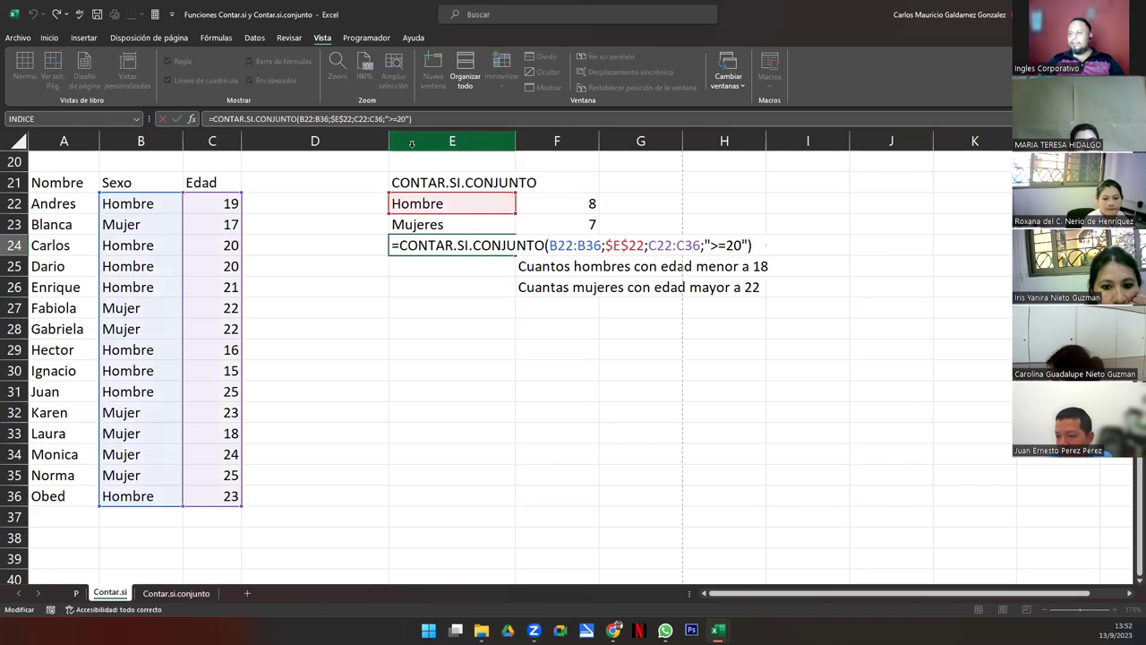
key(Left)
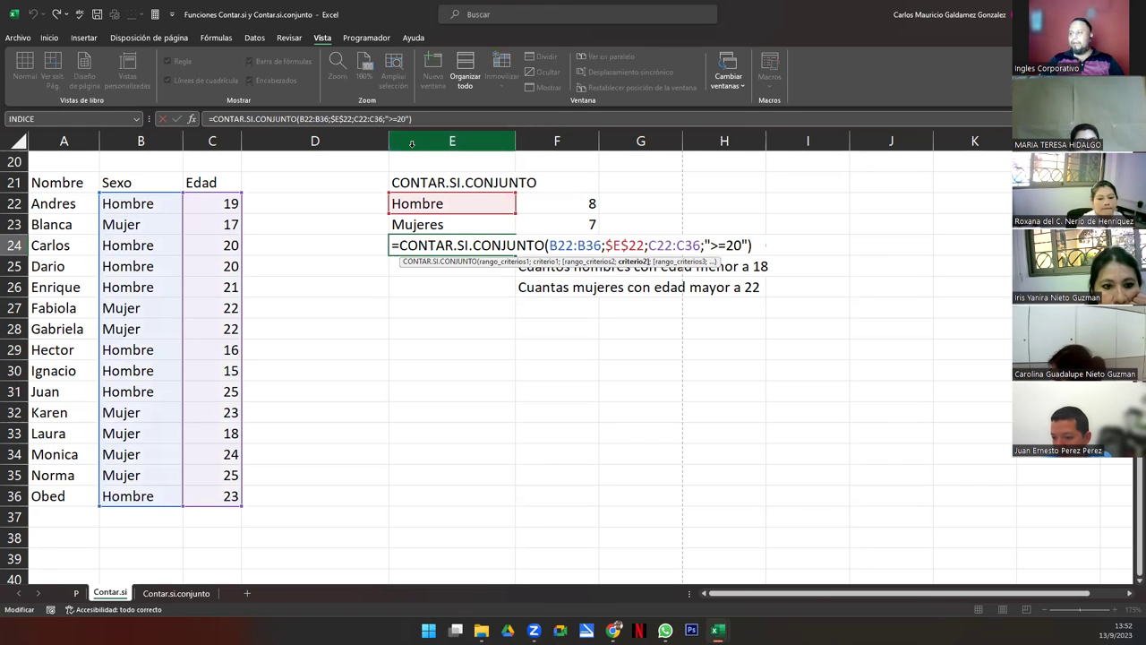
key(BackSpace)
key(Return)
key(Up)
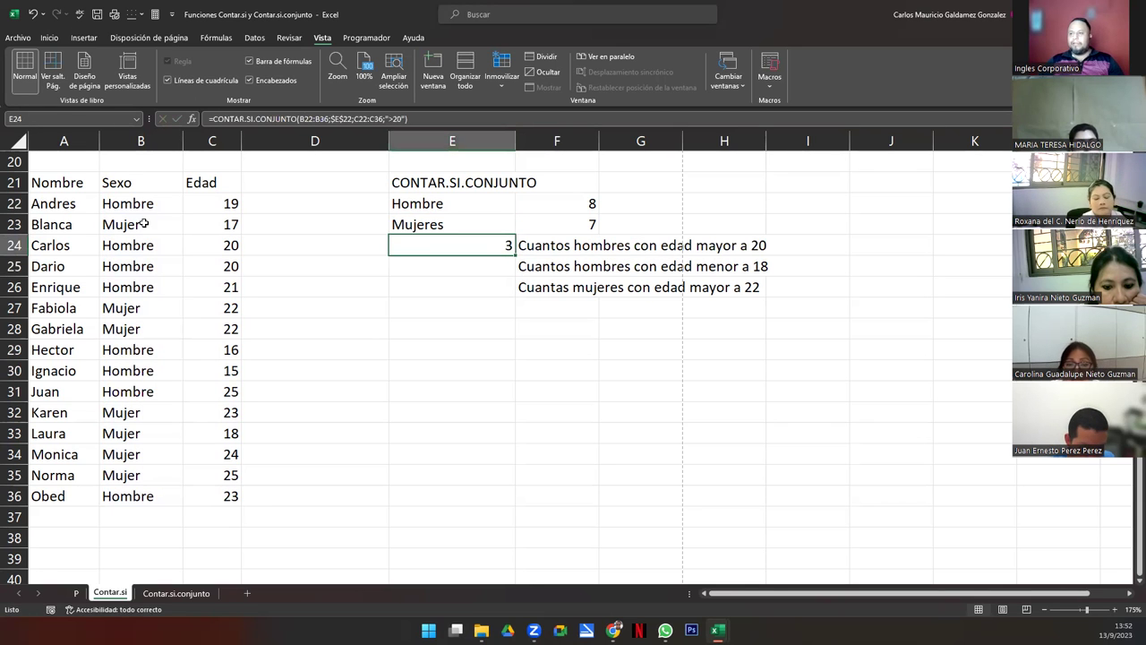
Highlight the Sexo and Edad cells of the men in rows 22, 25 to 26, 29 to 31 and 36, checking against E24
drag(131, 204, 205, 208)
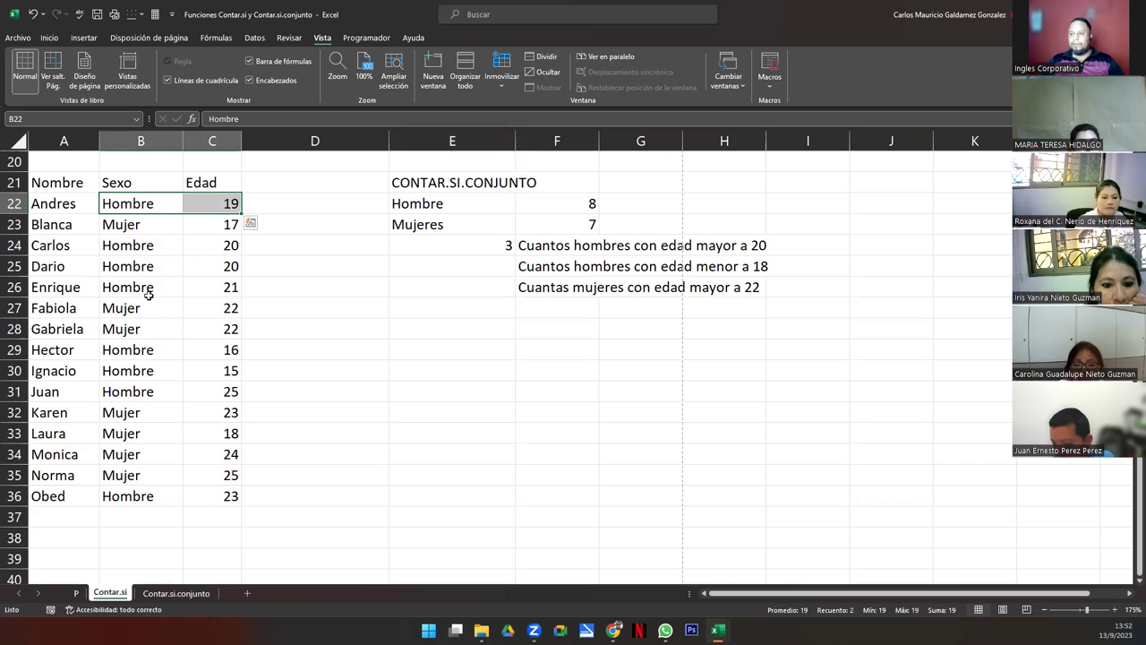
ctrl+drag(128, 265, 207, 289)
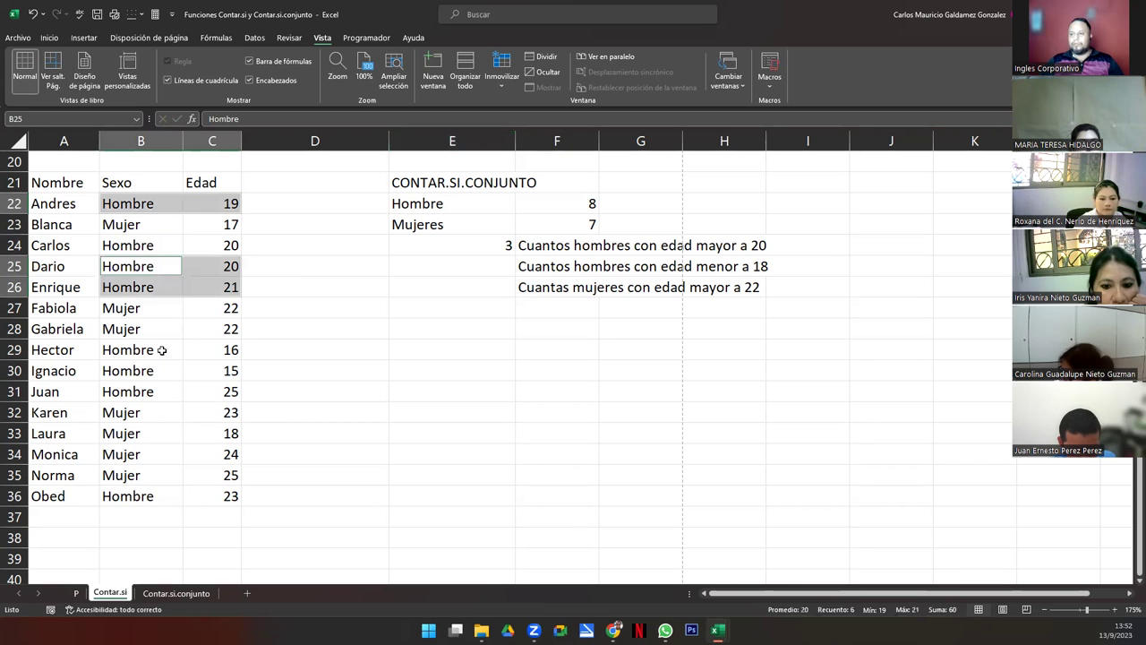
ctrl+drag(126, 349, 209, 391)
ctrl+drag(177, 495, 221, 496)
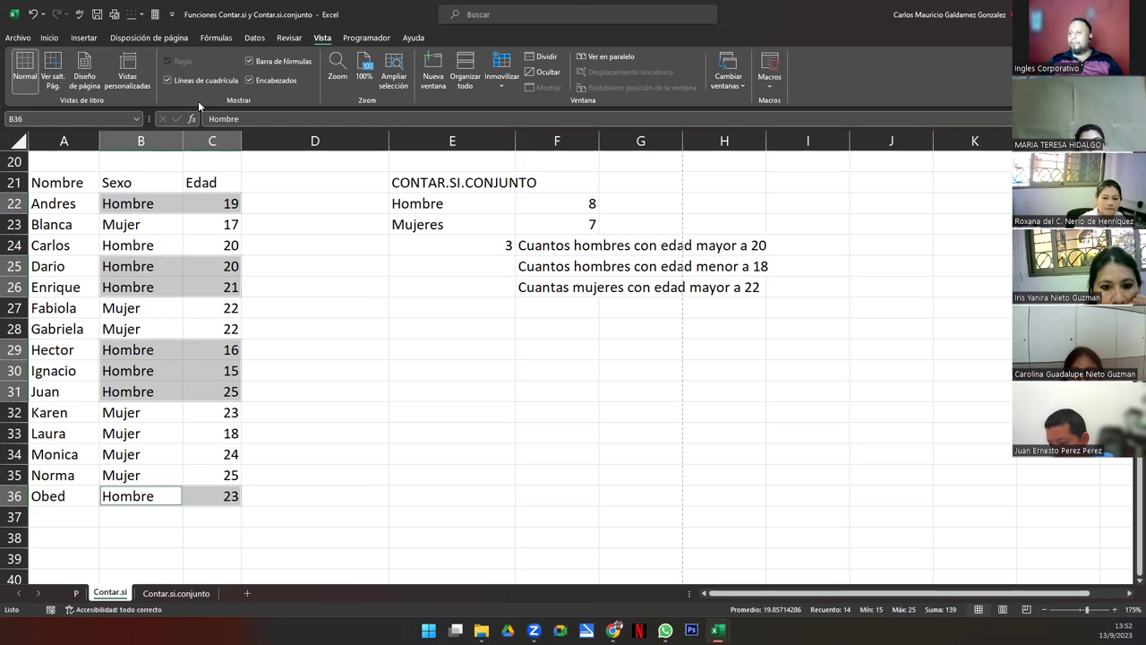
click(455, 246)
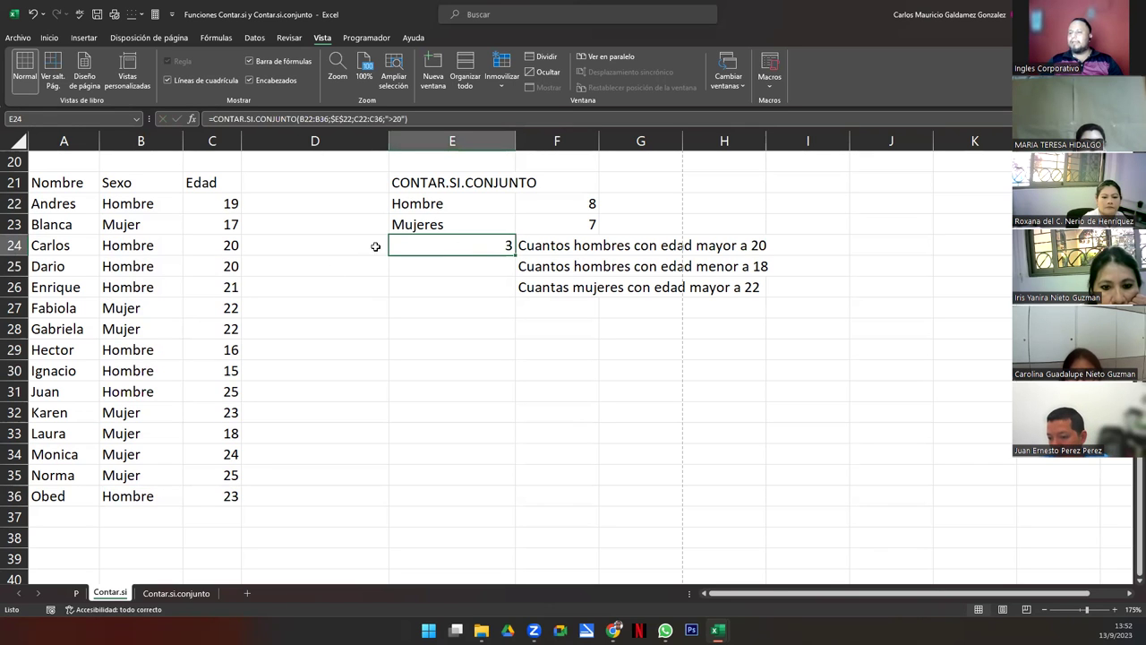
Highlight the Sexo and Edad cells of only the men older than 20, in rows 26, 31 and 36
click(144, 206)
key(shift+Right)
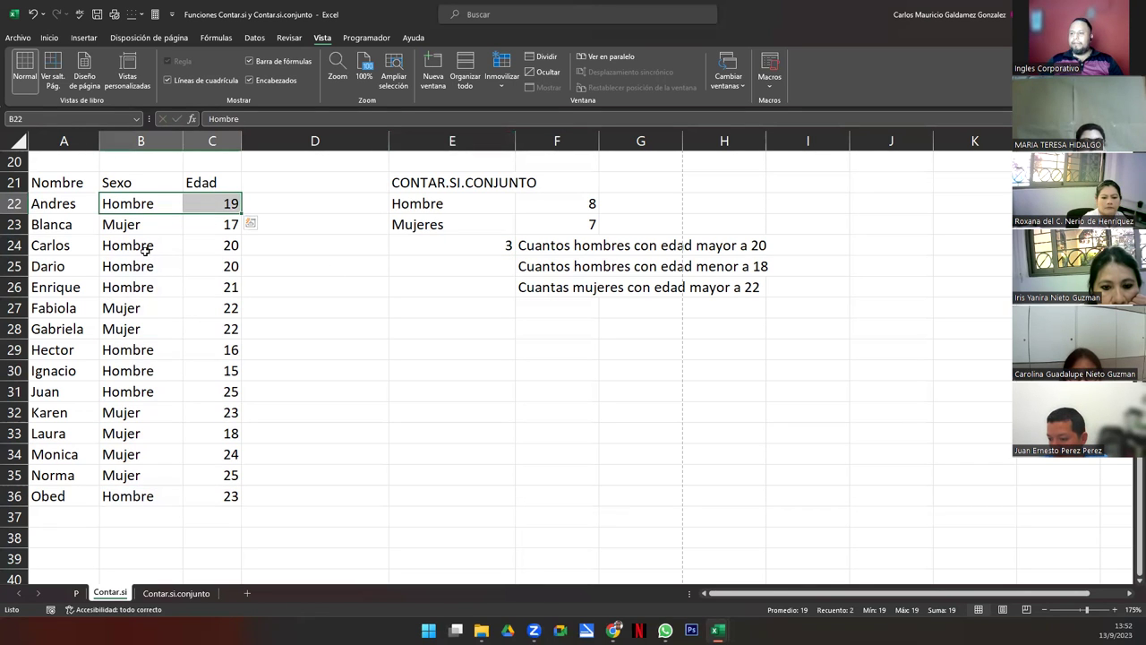
ctrl+drag(143, 248, 210, 289)
ctrl+click(163, 290)
ctrl+click(207, 291)
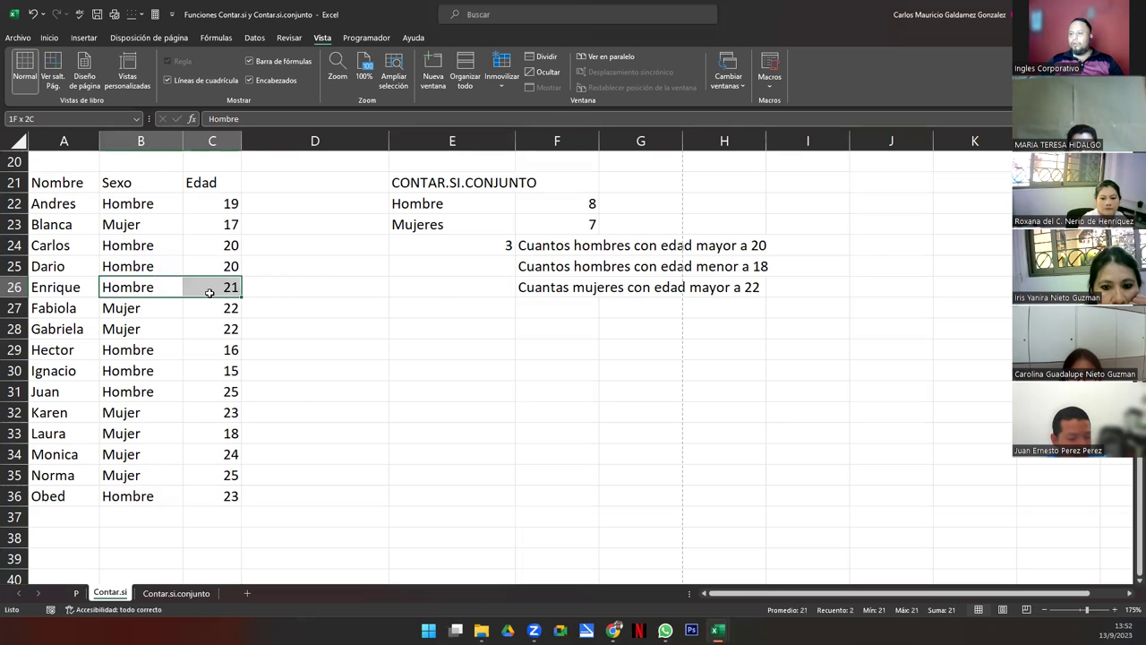
ctrl+drag(143, 391, 195, 391)
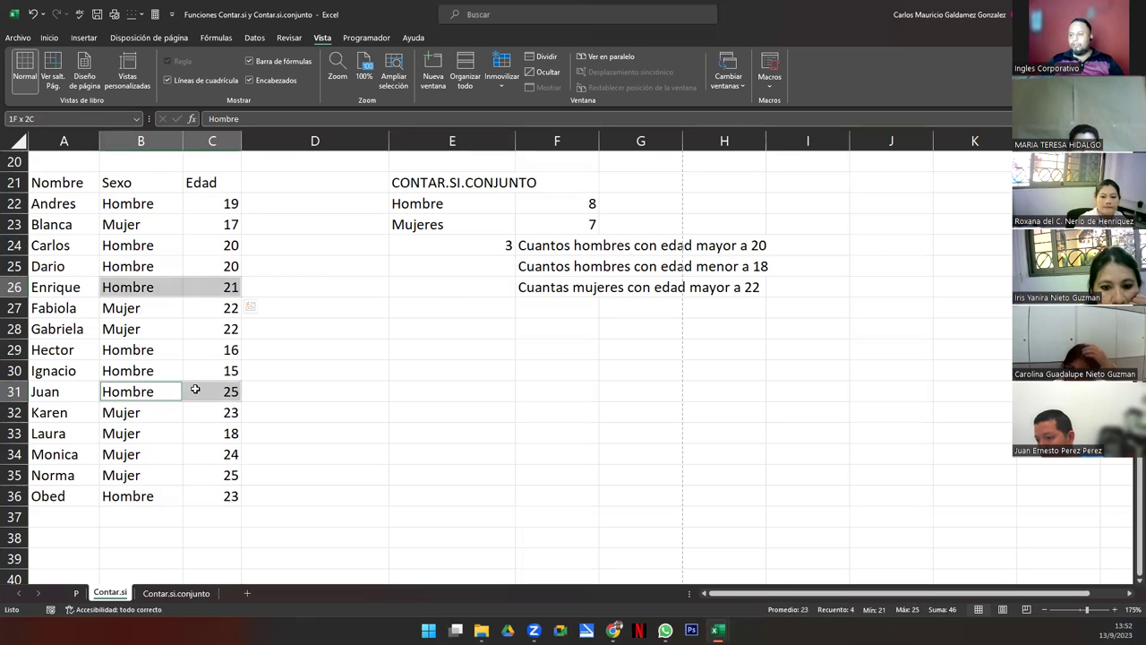
ctrl+drag(120, 500, 204, 499)
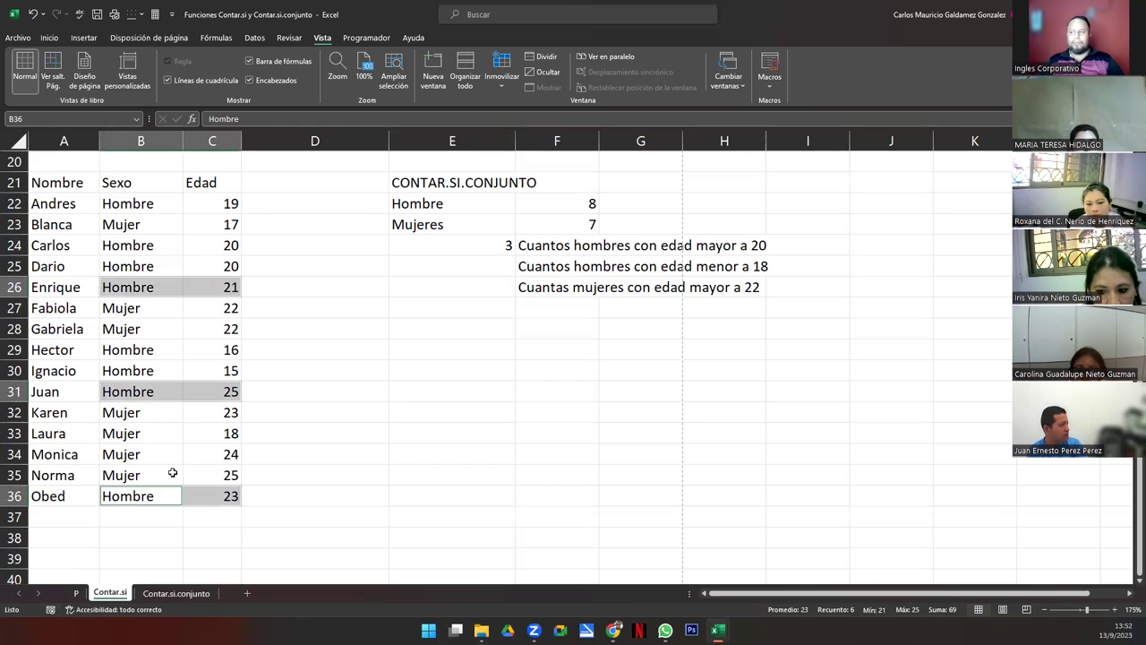
Start a CONTAR.SI.CONJUNTO formula in E25 with B22:B36 as the first criteria range and E22 as its criterion
click(464, 268)
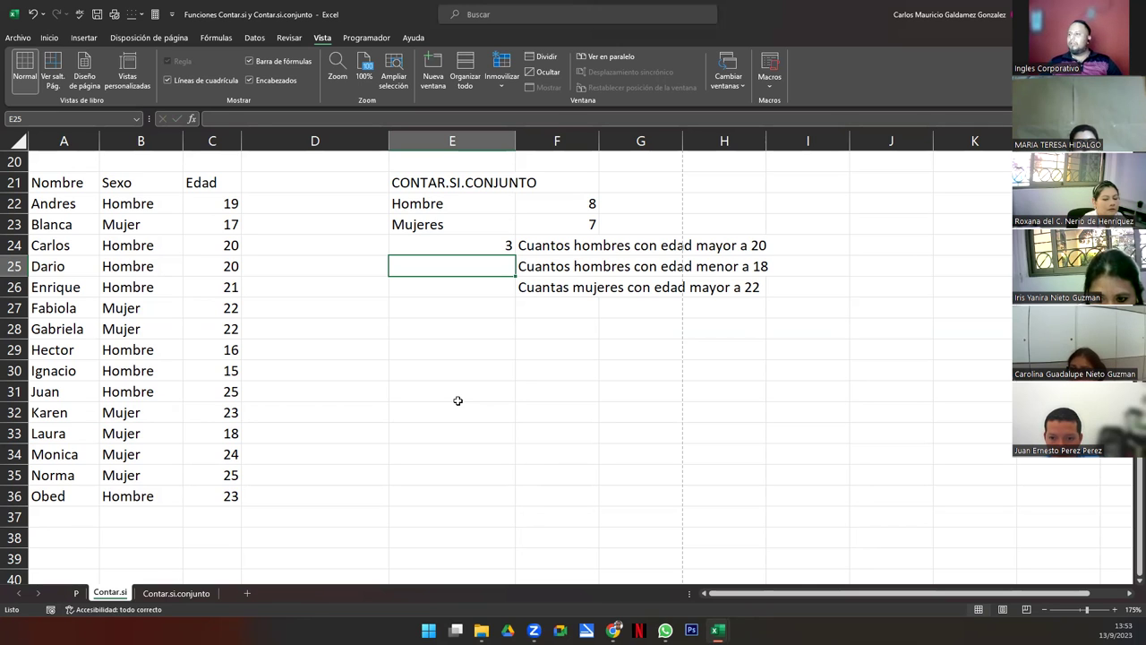
text(=)
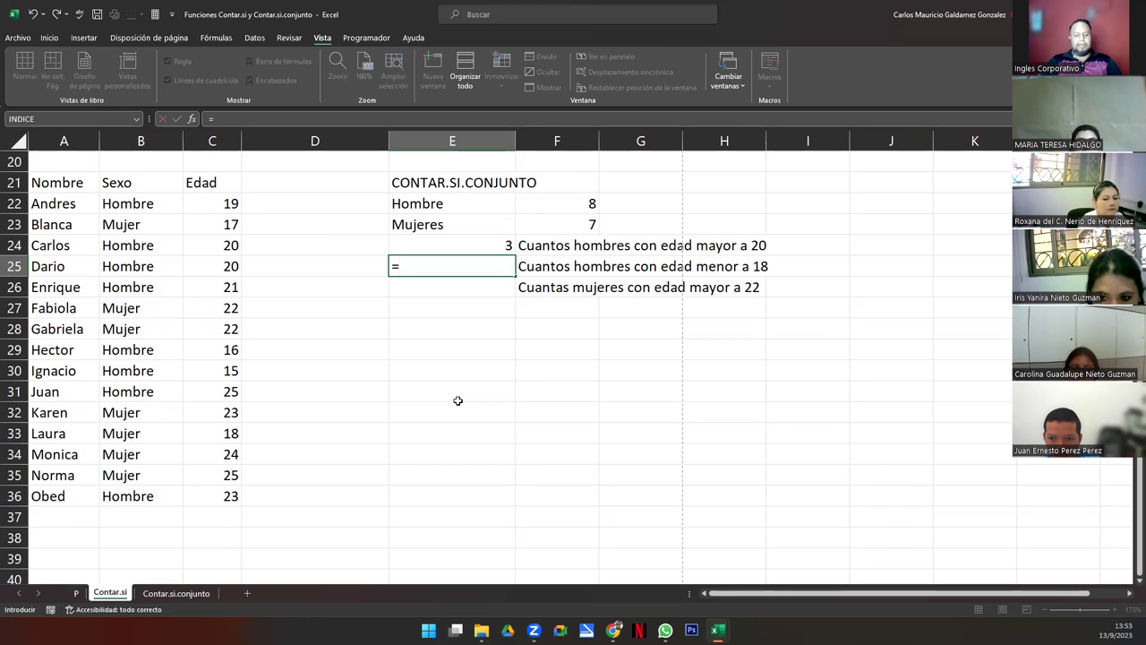
text(contar)
key(Down)
key(Down)
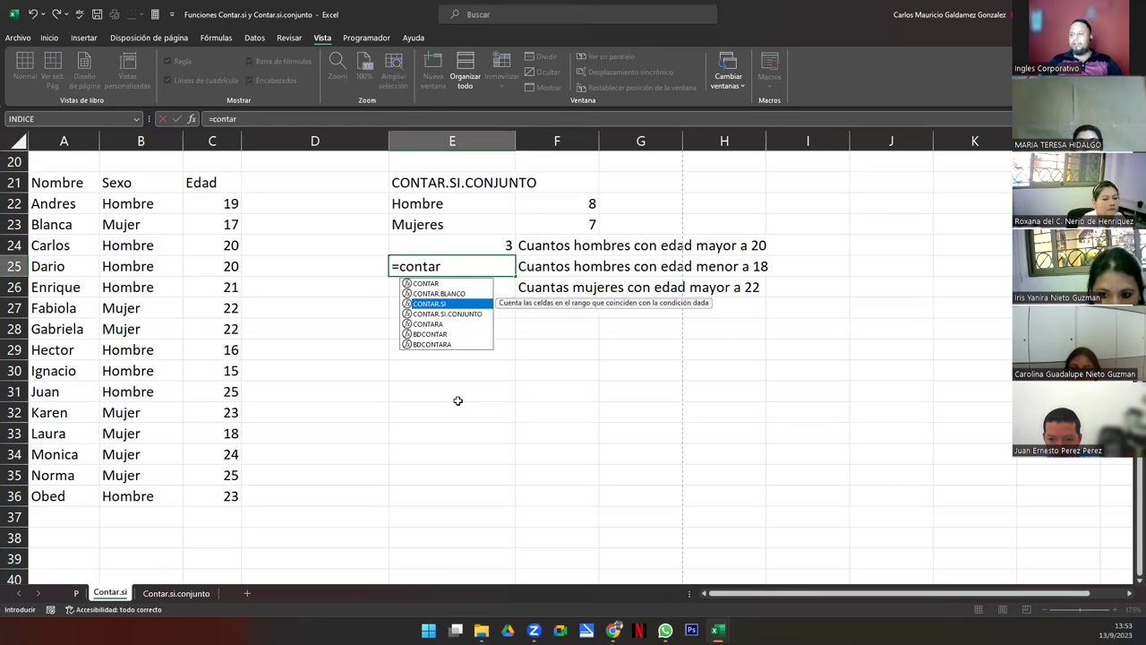
key(Down)
key(Tab)
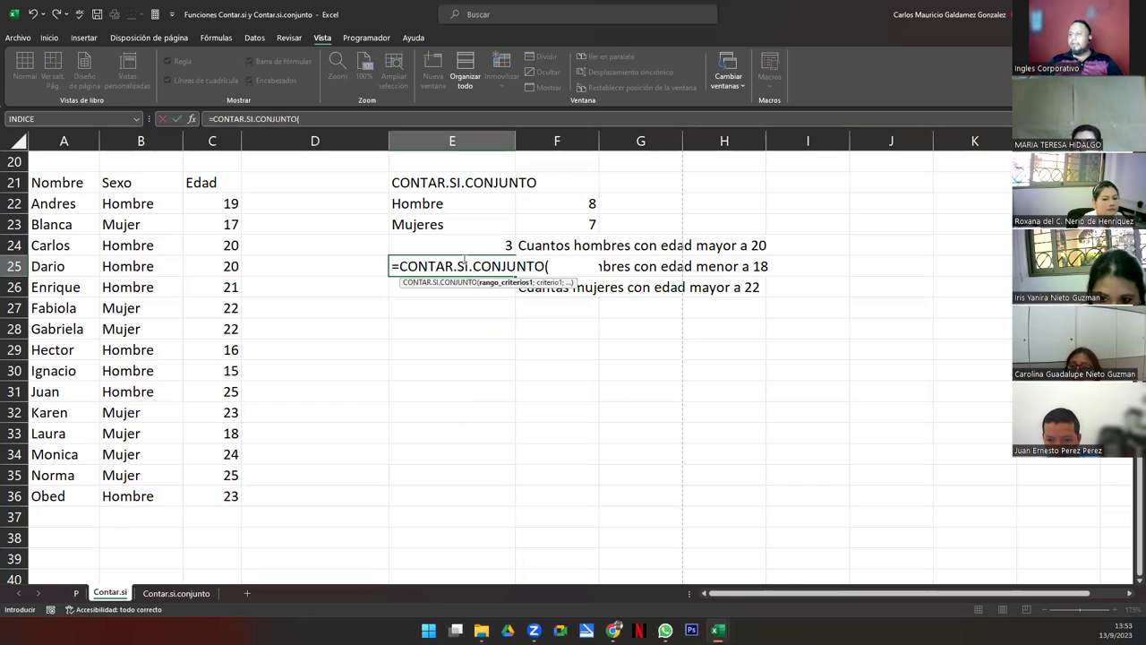
drag(122, 203, 158, 497)
text(;)
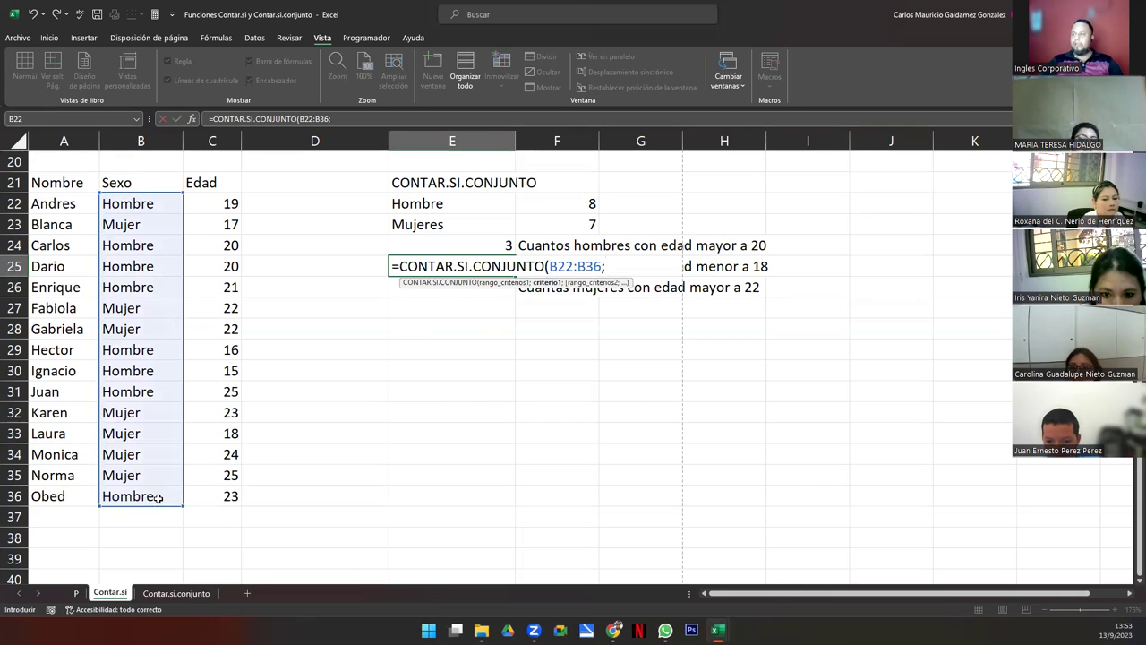
click(411, 206)
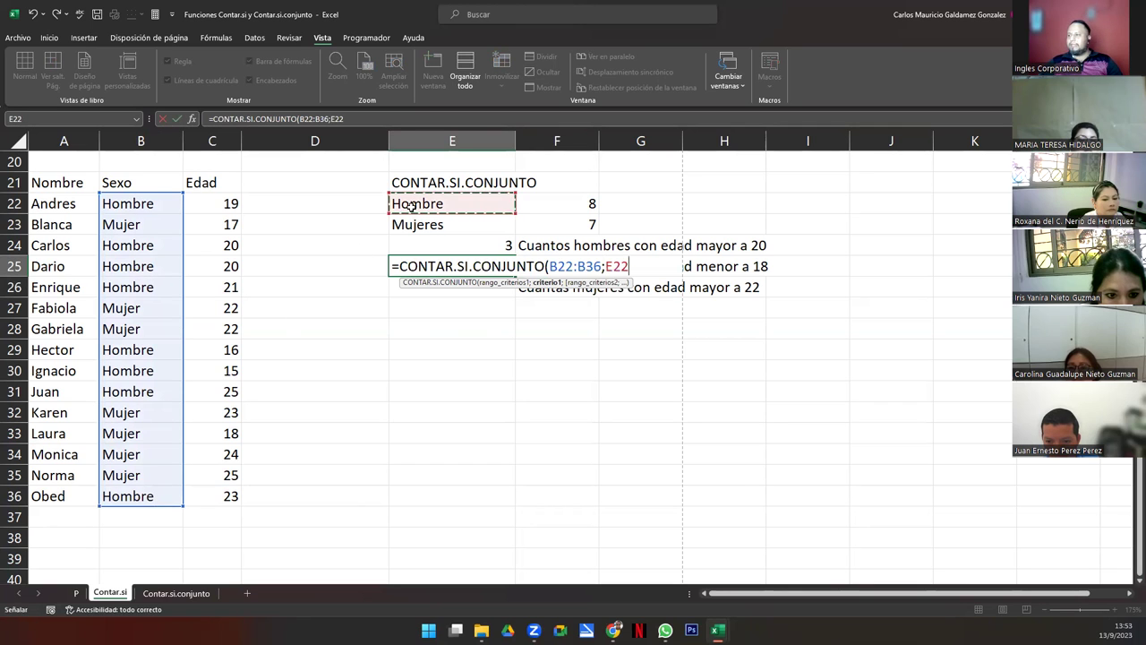
text(;)
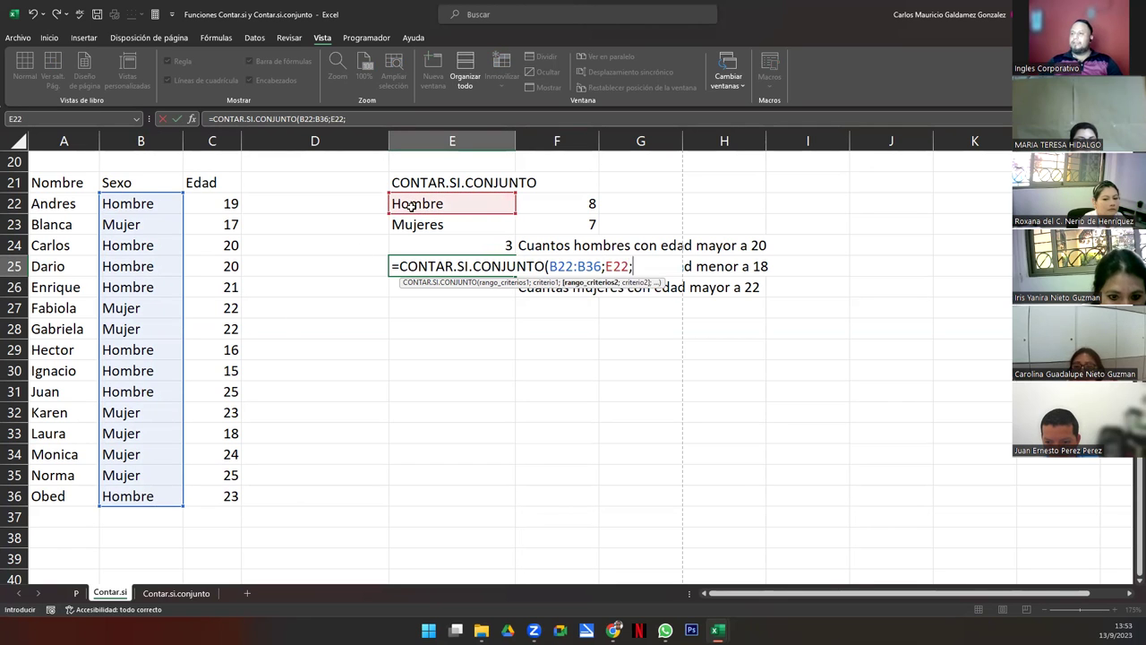
Complete the E25 formula with C22:C36 as the second criteria range and "<18" as its criterion
drag(209, 204, 206, 494)
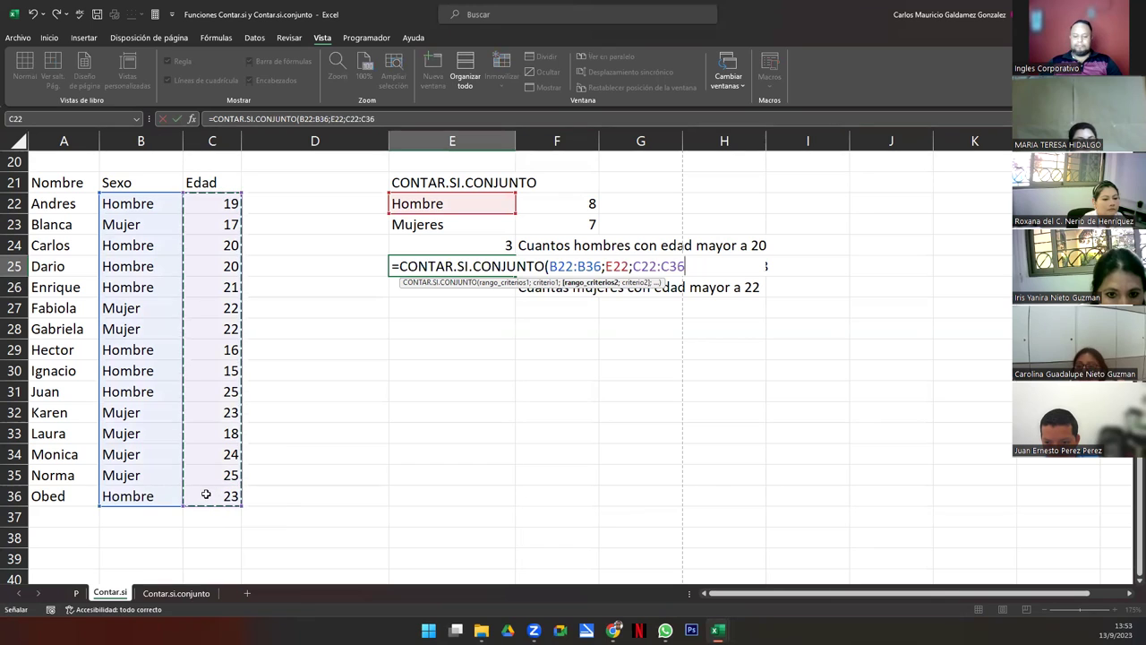
text(;)
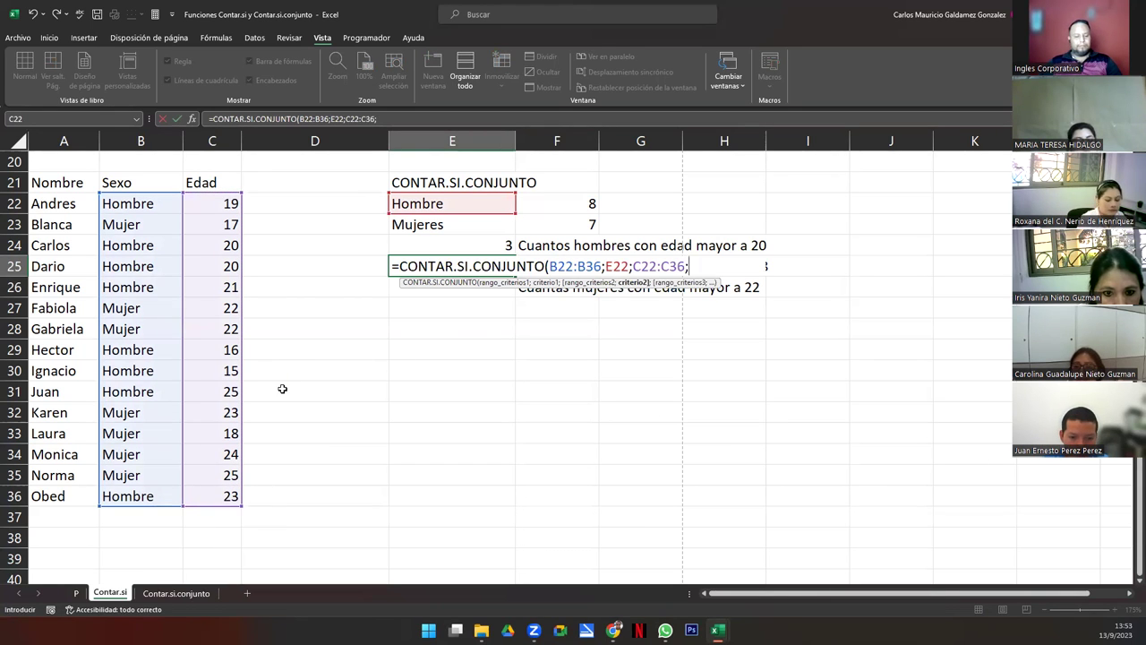
text(")
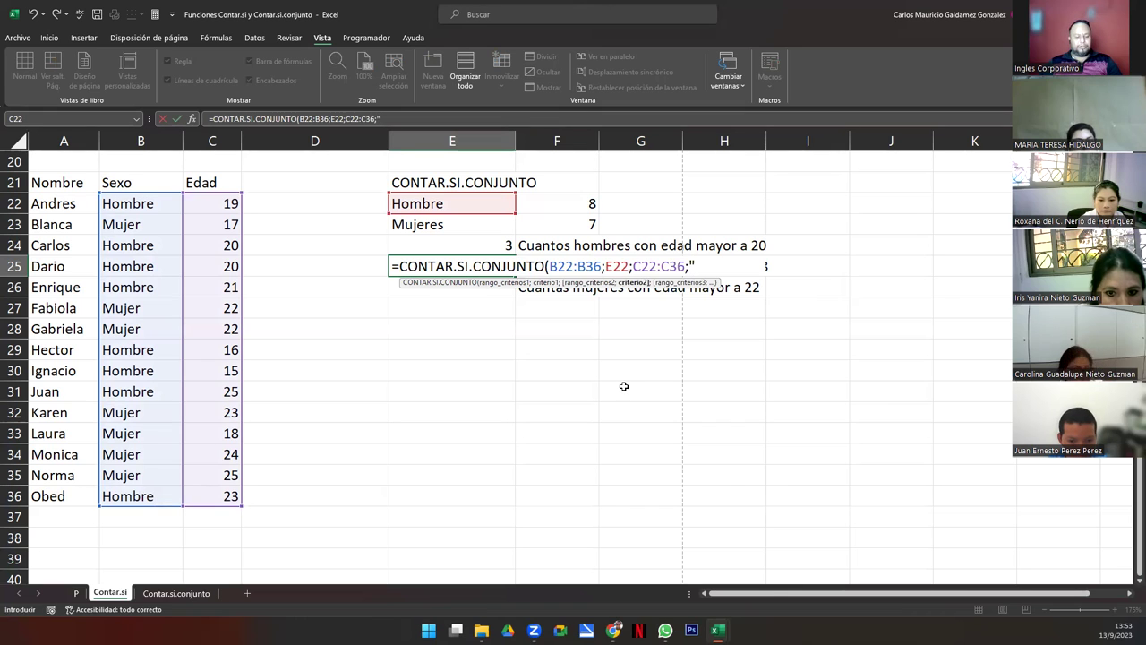
text(<)
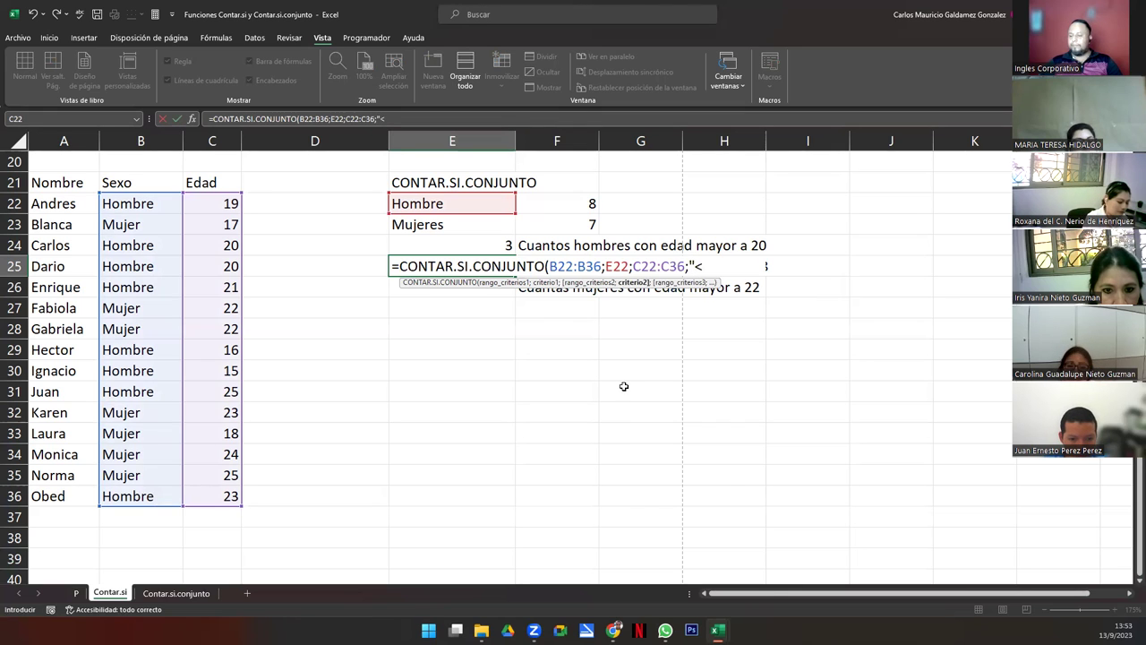
text(18")
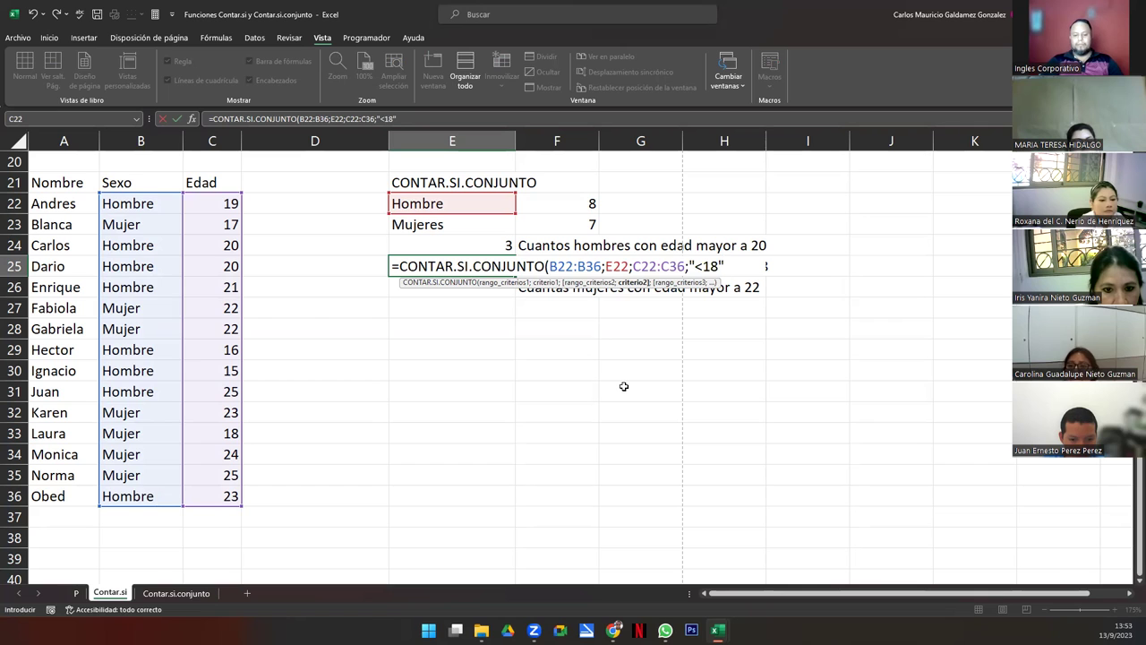
text())
key(Return)
key(Up)
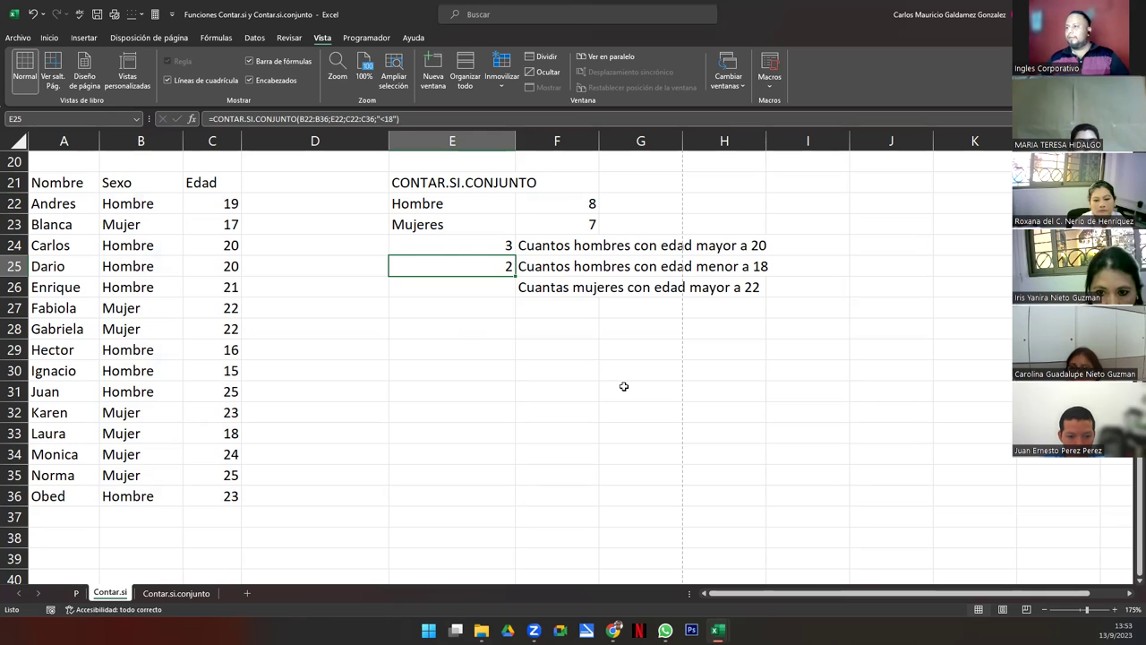
Start a CONTAR.SI.CONJUNTO formula in E26 with criteria range B22:B36 and the absolute reference $E$23 as its criterion
key(Down)
text(=)
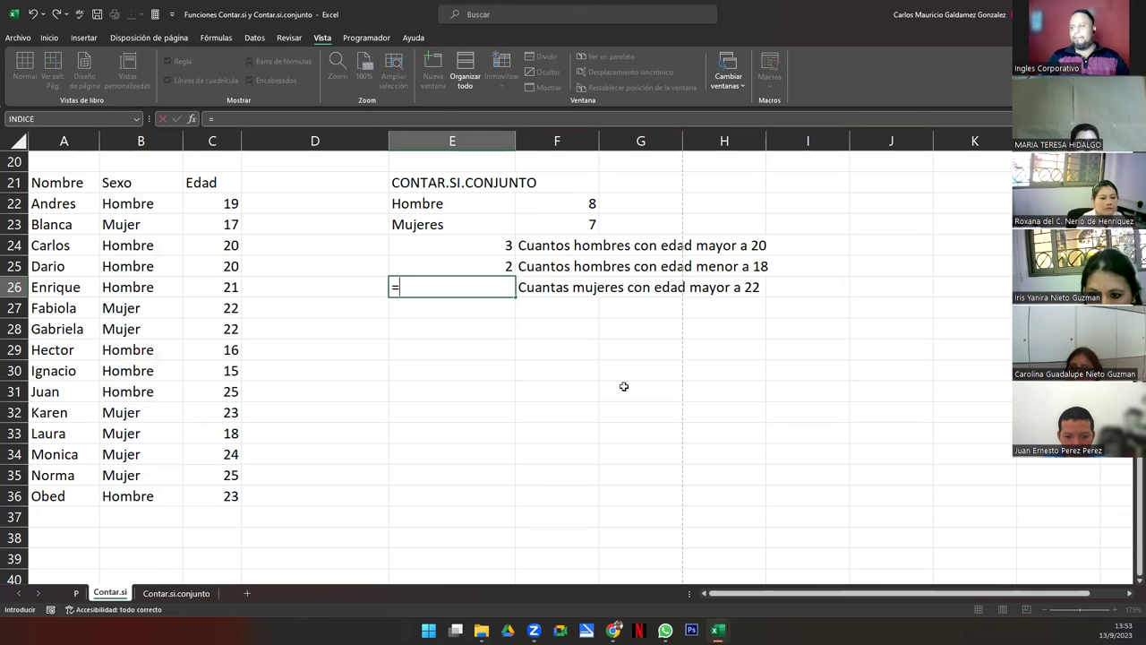
text(co)
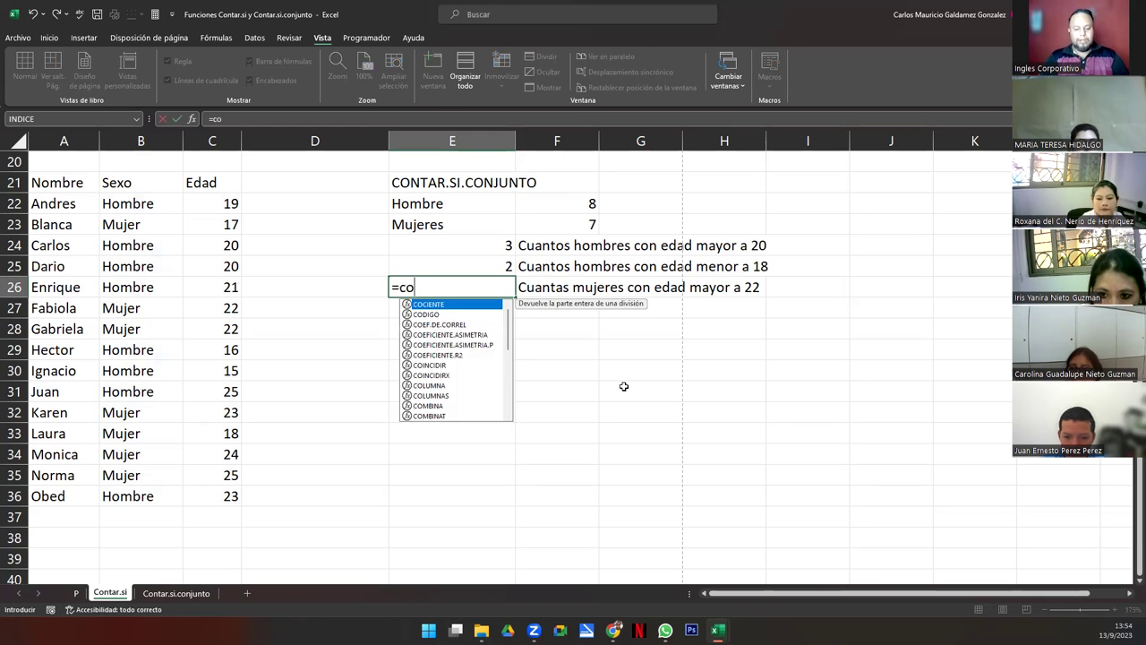
text(ntar)
key(Down)
key(Down)
key(Down)
key(Tab)
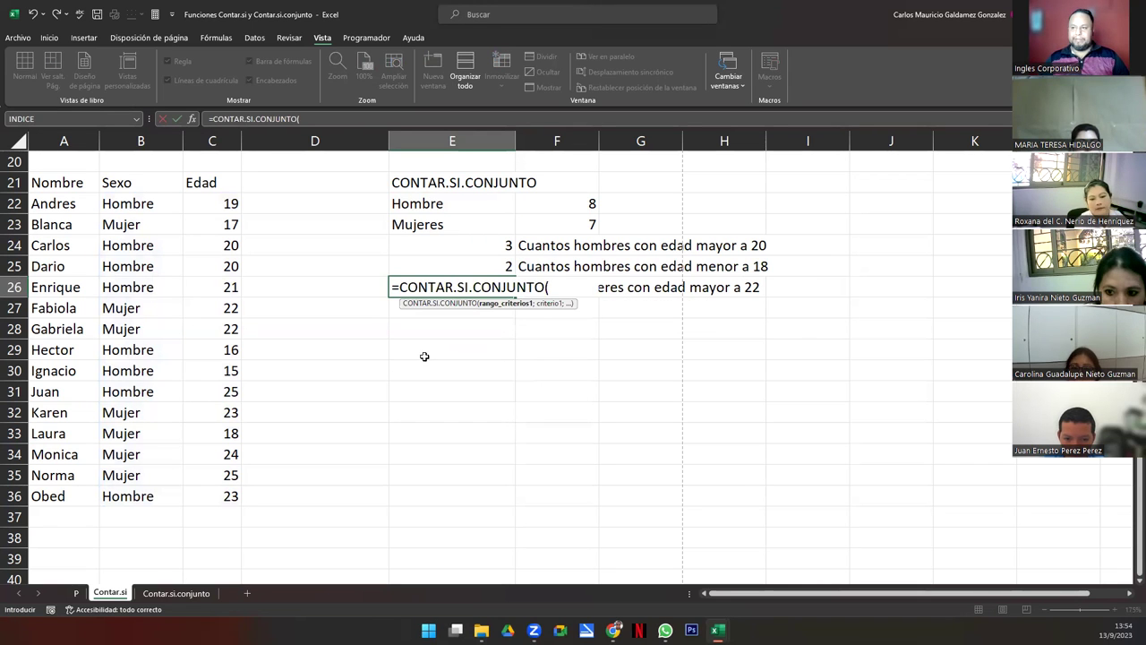
click(130, 205)
drag(154, 395, 163, 507)
drag(162, 506, 163, 506)
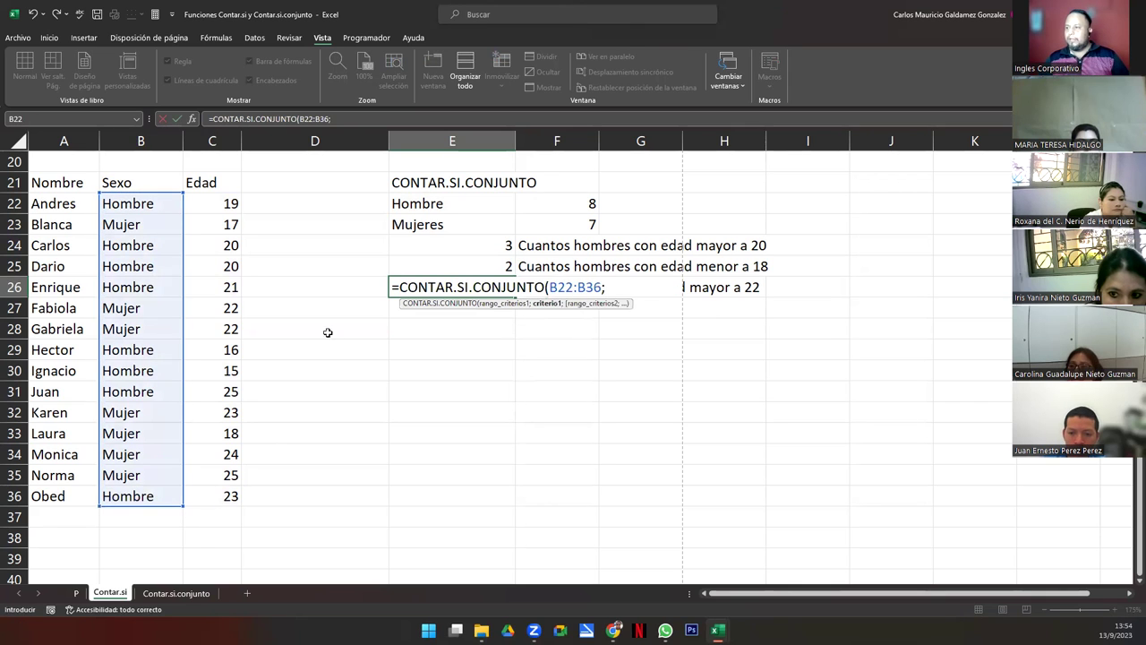
click(431, 226)
key(F4)
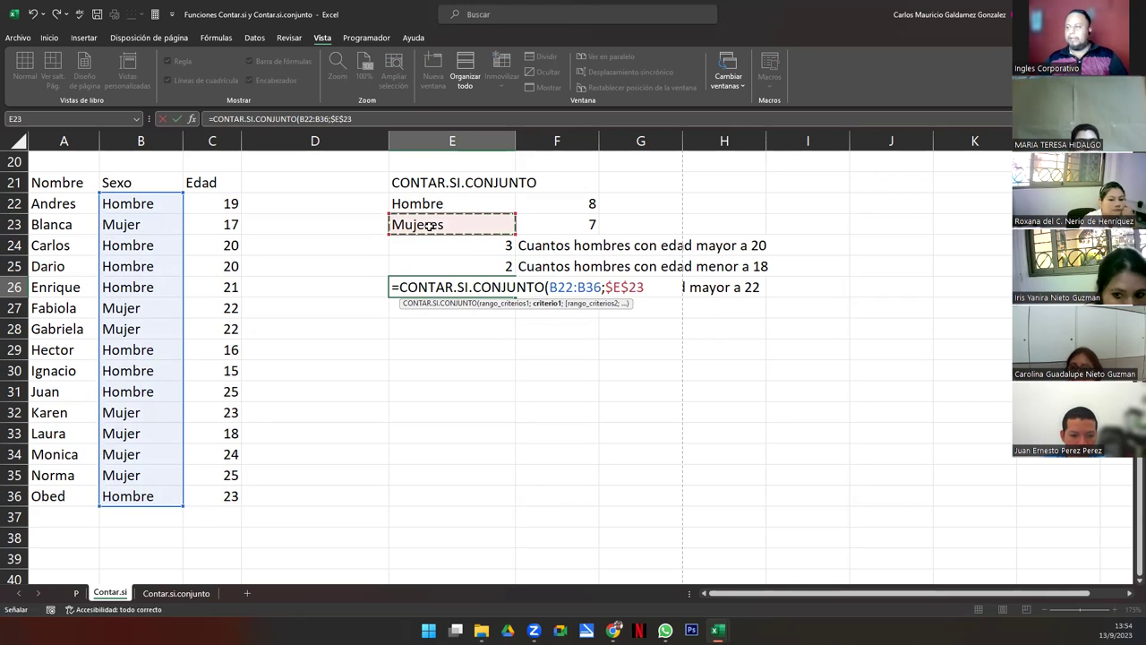
text(;)
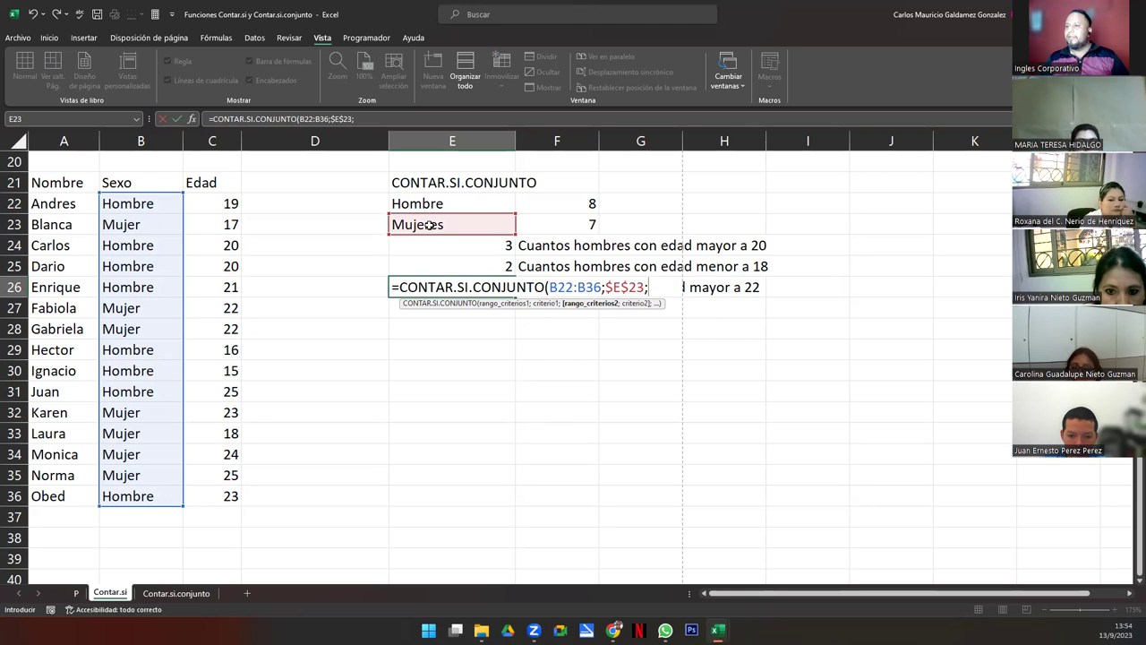
Complete the E26 formula with C22:C36 as the second criteria range and ">22" as its criterion
drag(189, 203, 224, 497)
text(;">)
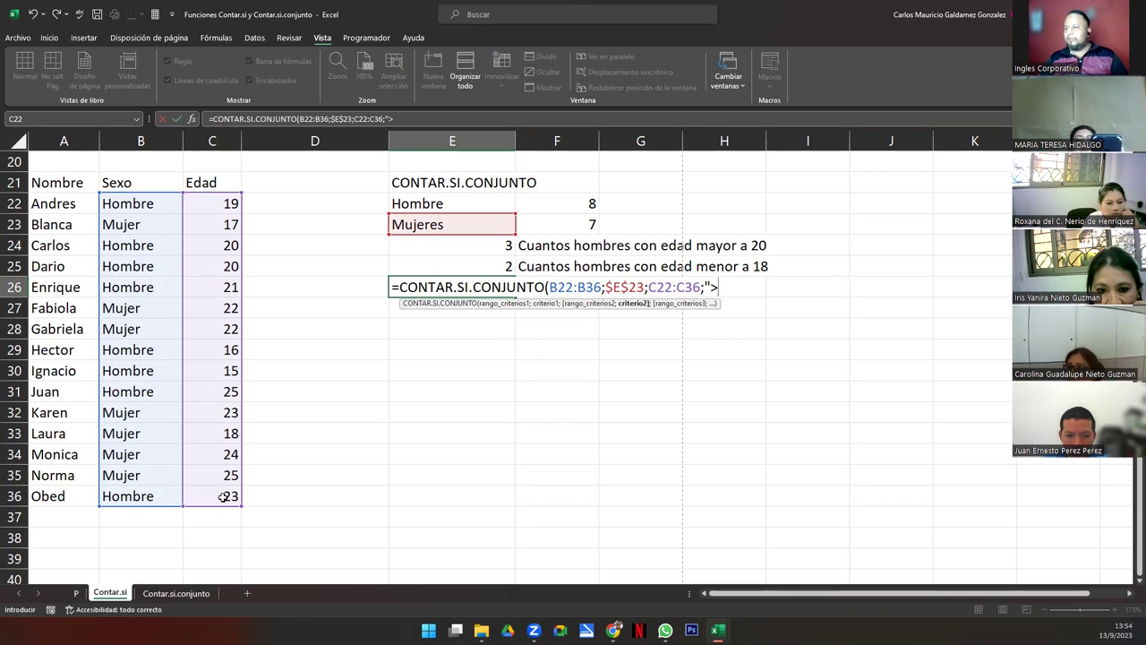
key(ctrl+shift+Left)
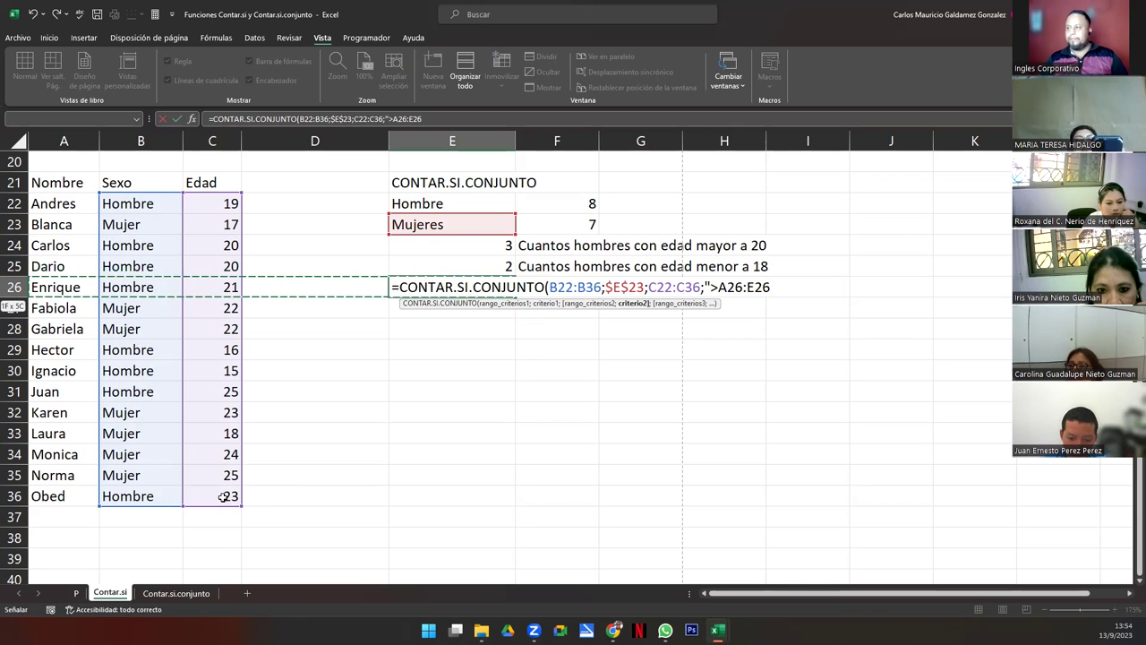
key(BackSpace)
key(BackSpace)
key(BackSpace)
key(BackSpace)
key(BackSpace)
key(BackSpace)
key(BackSpace)
text(22"))
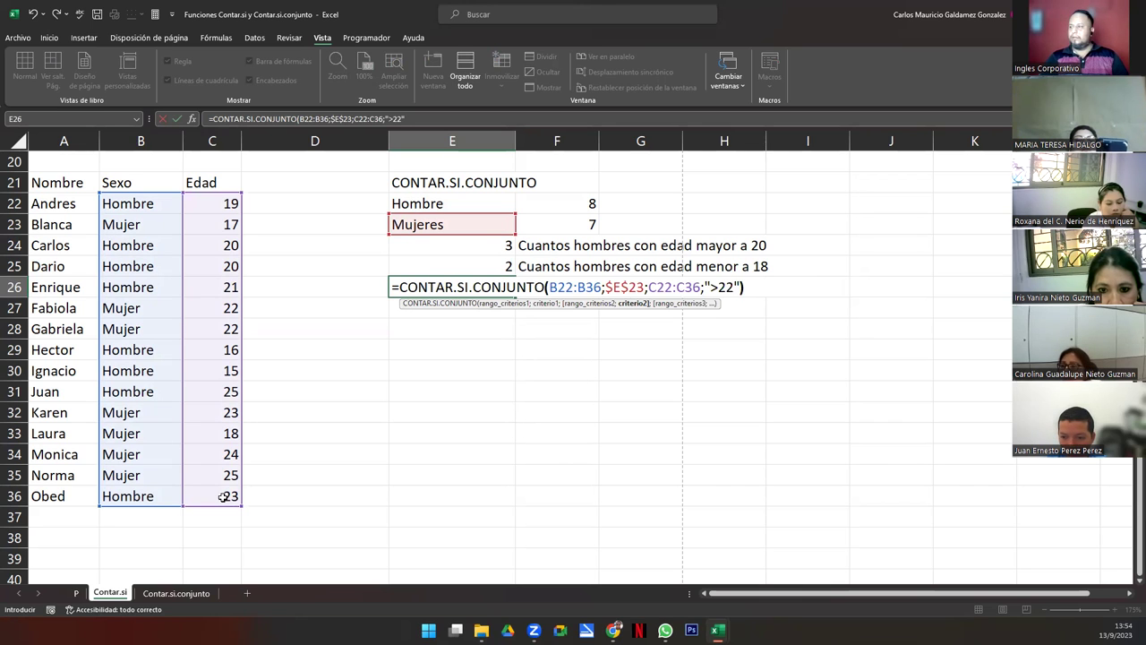
key(Return)
key(Up)
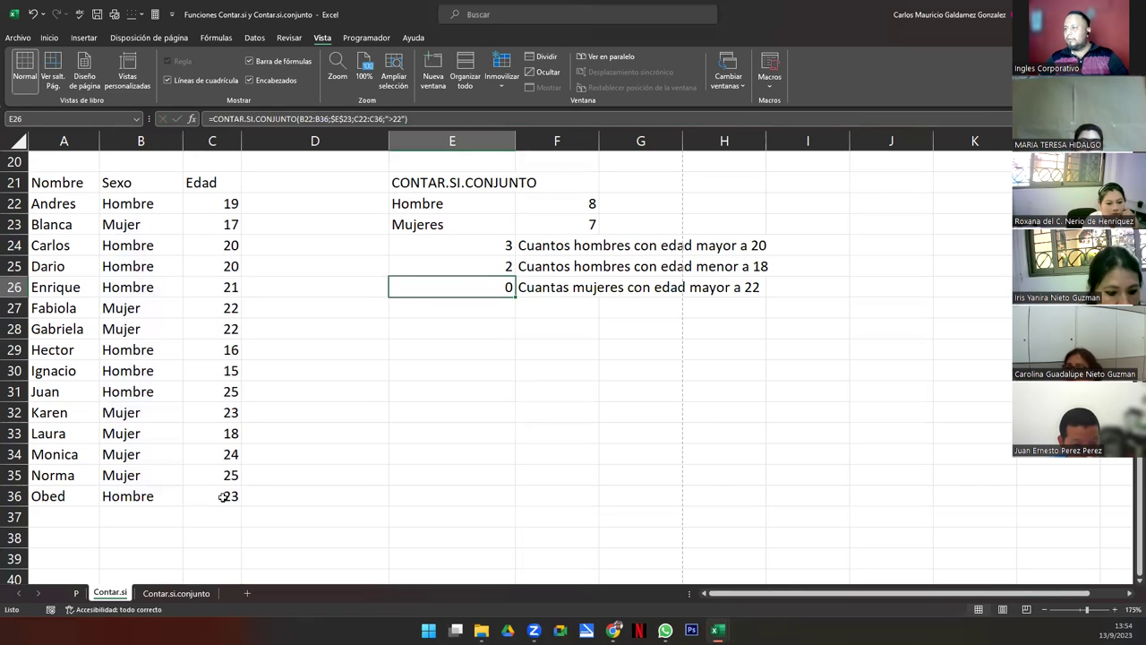
Review the E26 formula's references and highlight the Sexo cells of the women older than 22 in rows 32, 34 and 35
key(F2)
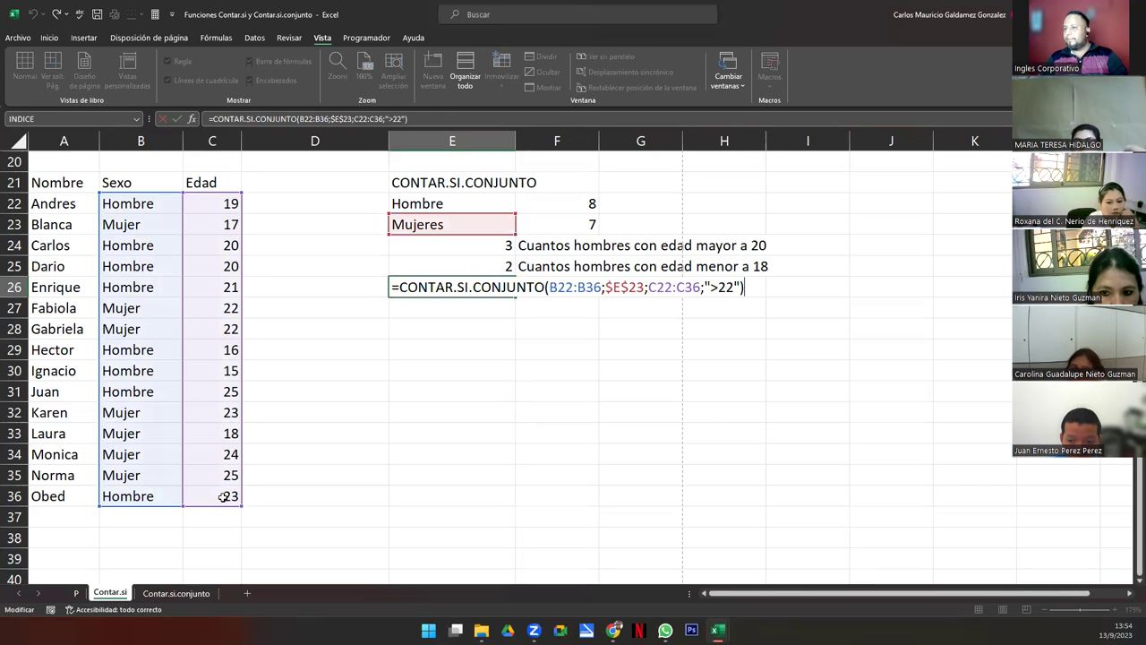
key(Return)
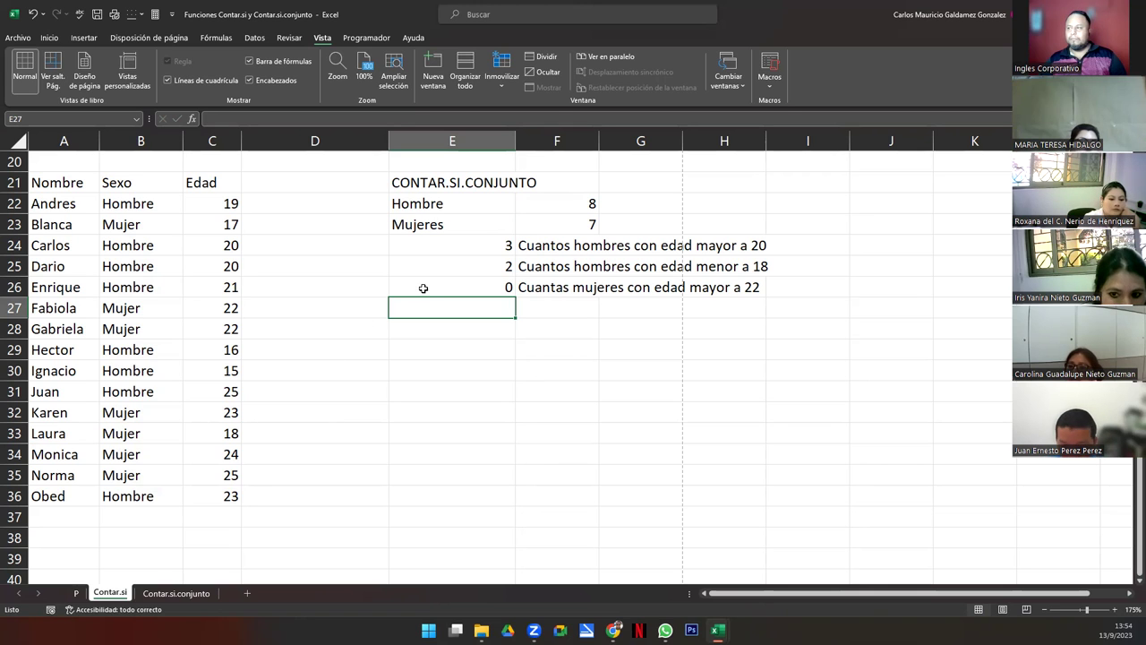
key(Up)
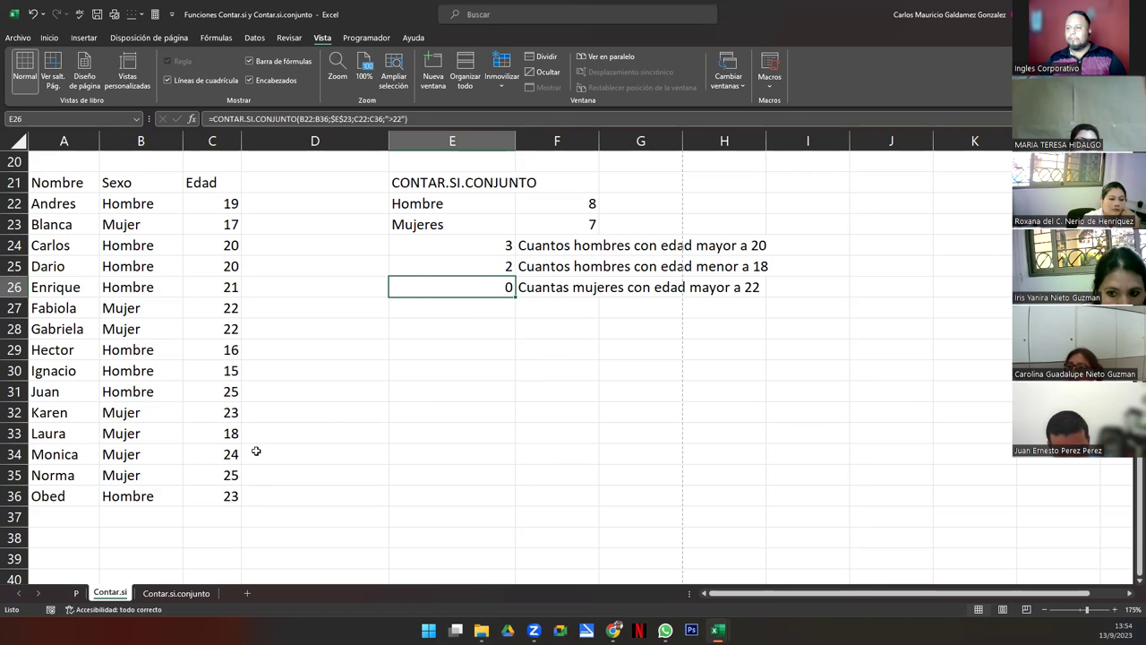
drag(150, 475, 140, 454)
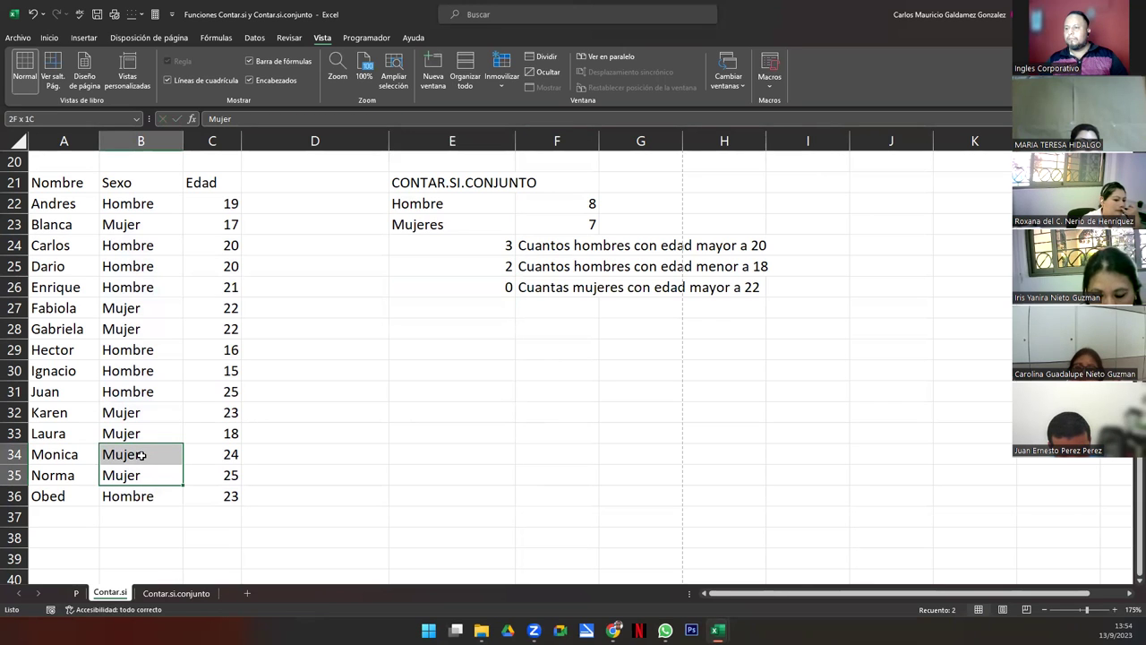
ctrl+click(122, 412)
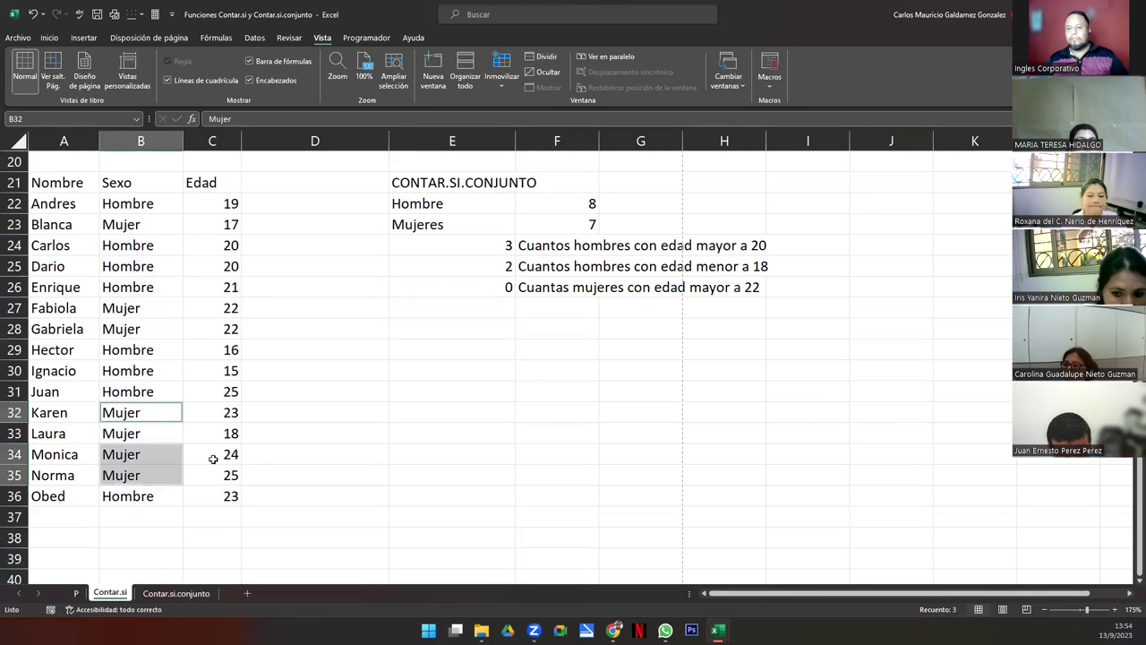
Compare the ranges and criteria of the E24 formula with those of the E26 formula
double_click(459, 246)
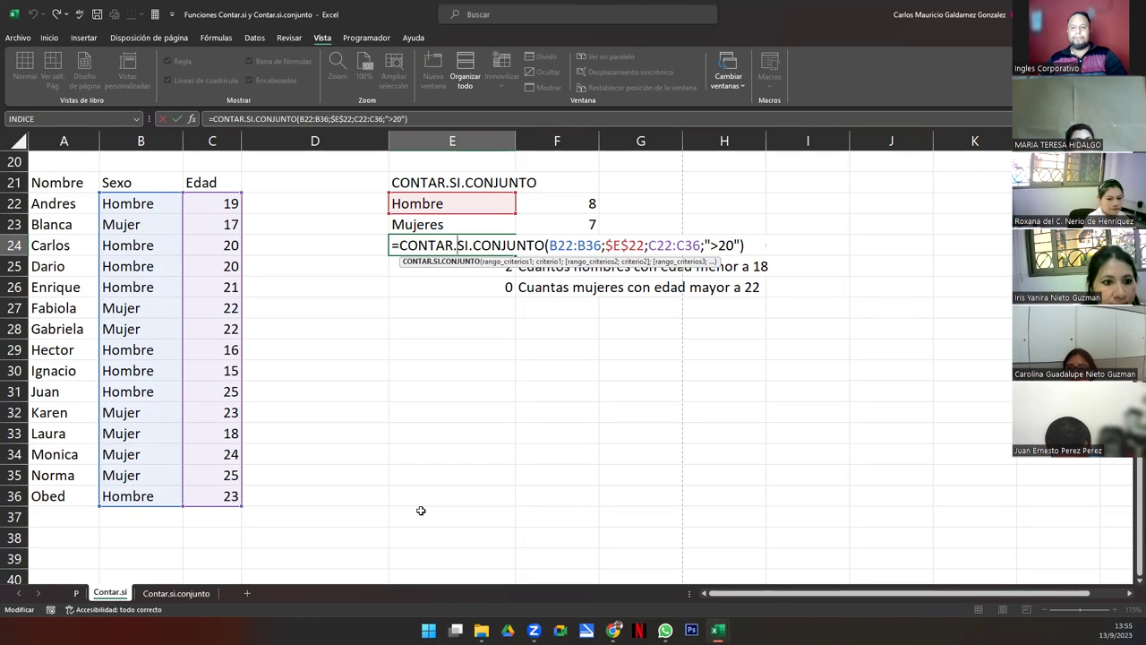
key(Return)
key(Return)
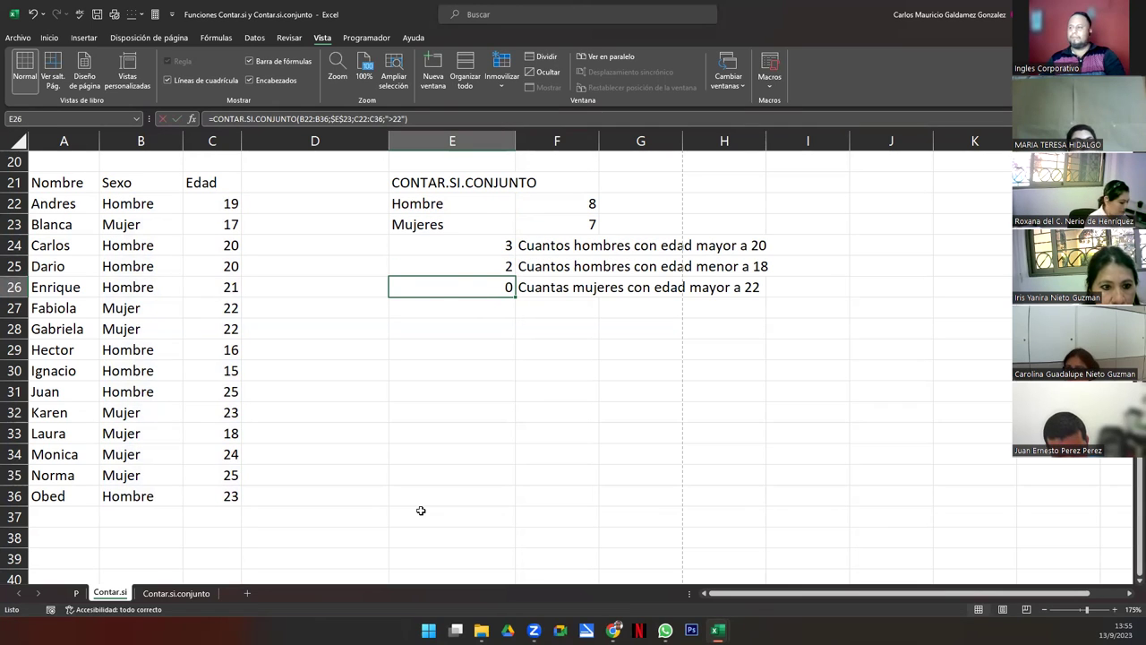
key(F2)
key(ctrl+Return)
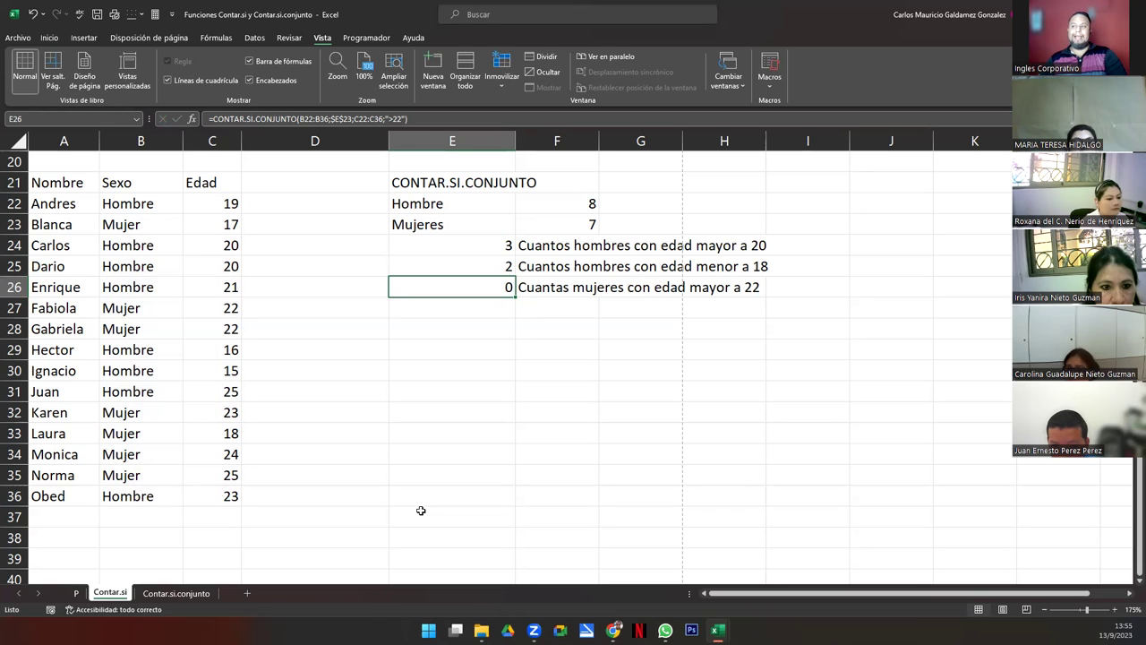
Correct the label in E23 to "Mujer" to match the Sexo column, and recheck the count in E26
key(Up)
key(Up)
key(Up)
key(Up)
key(Down)
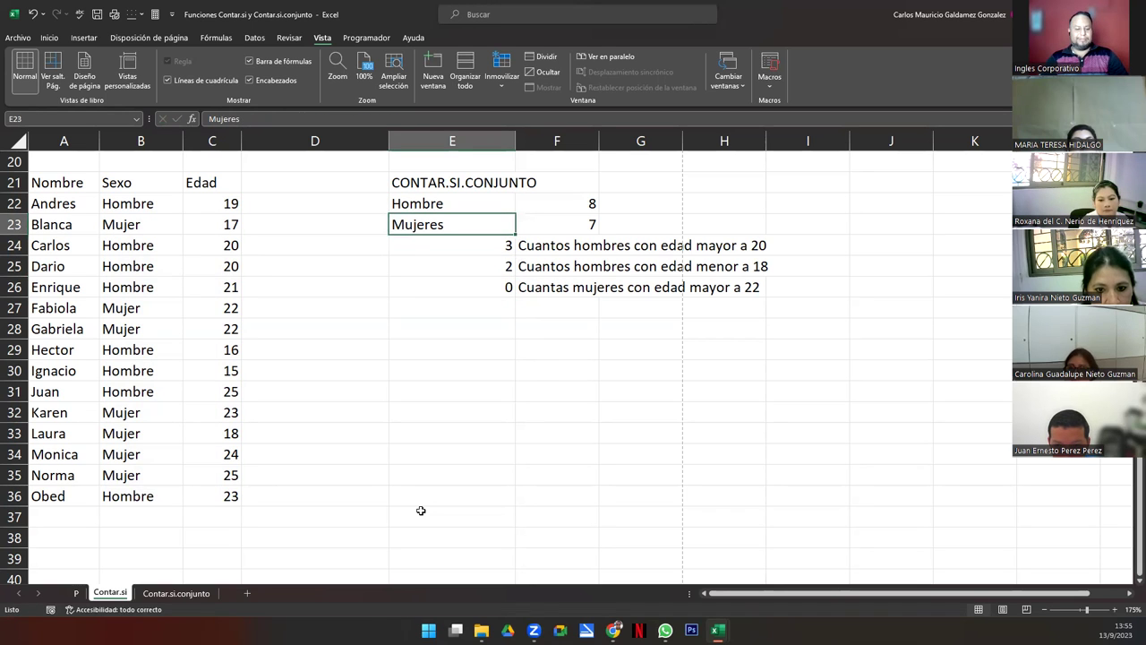
key(F2)
key(BackSpace)
key(BackSpace)
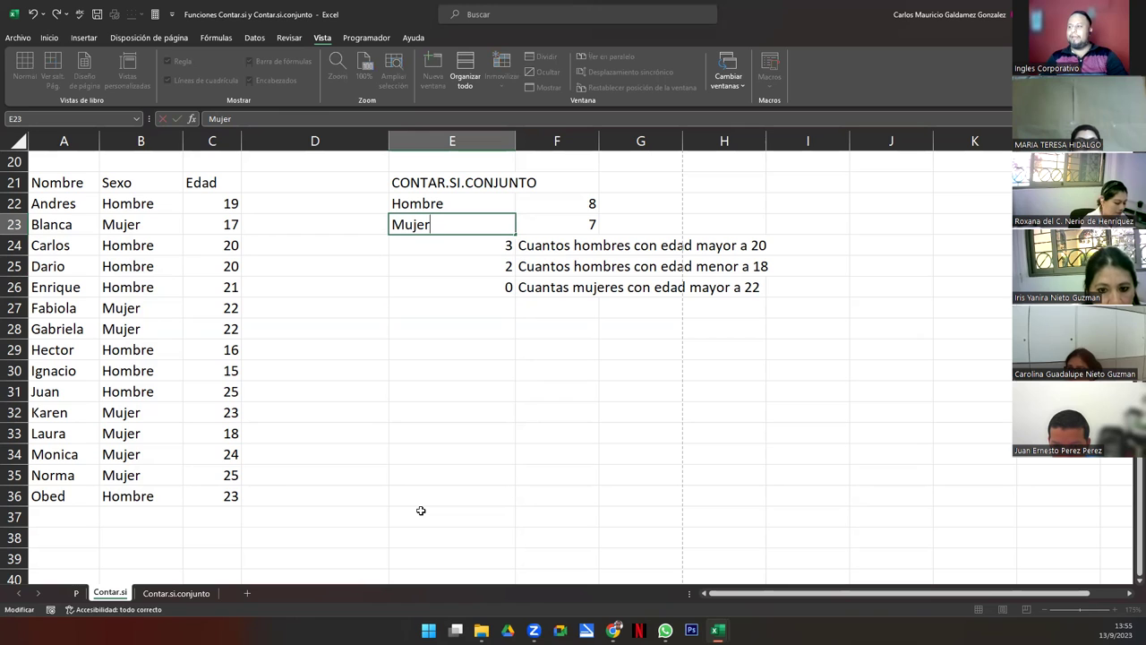
key(Return)
key(Down)
key(Down)
key(Down)
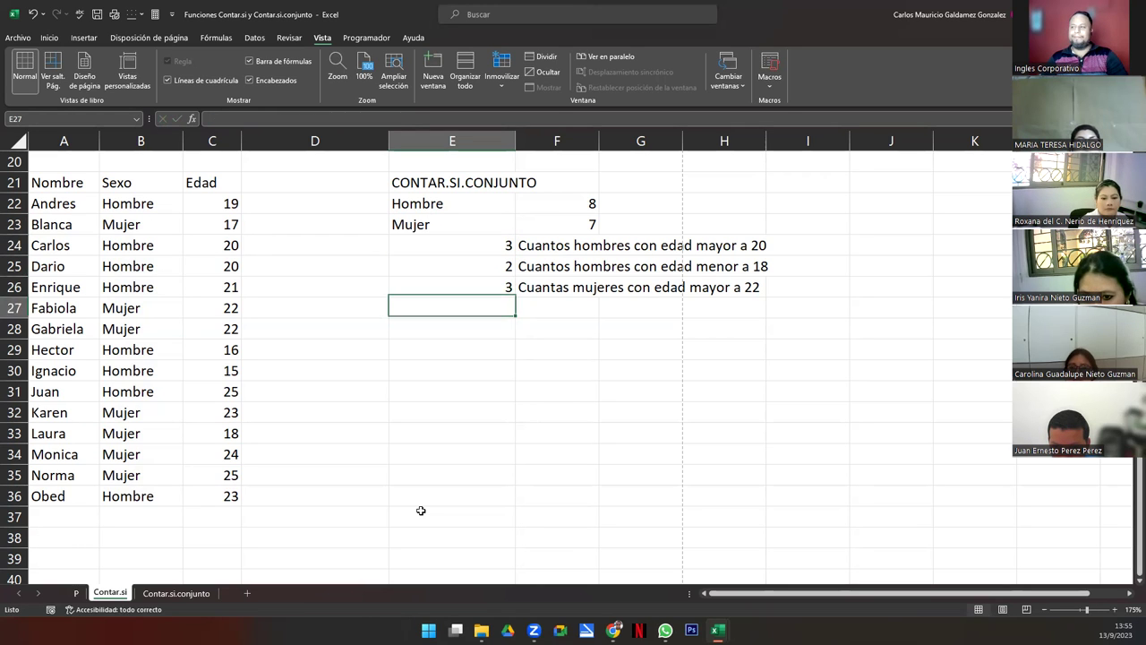
key(Up)
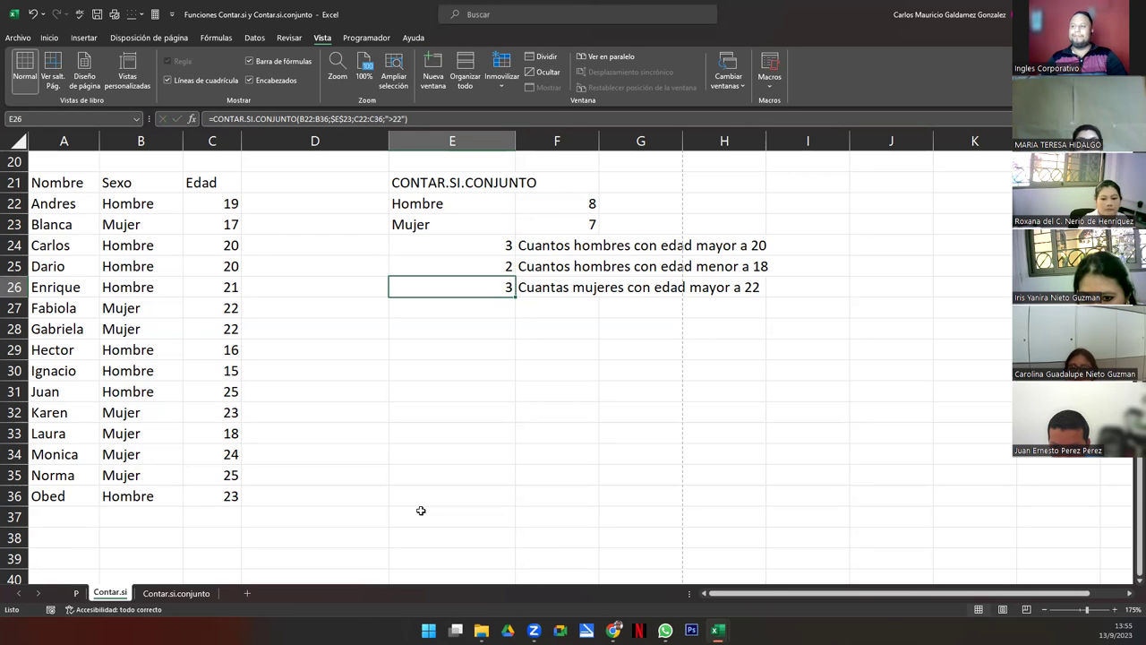
Recheck the ranges and criteria referenced in the E26 formula
double_click(487, 282)
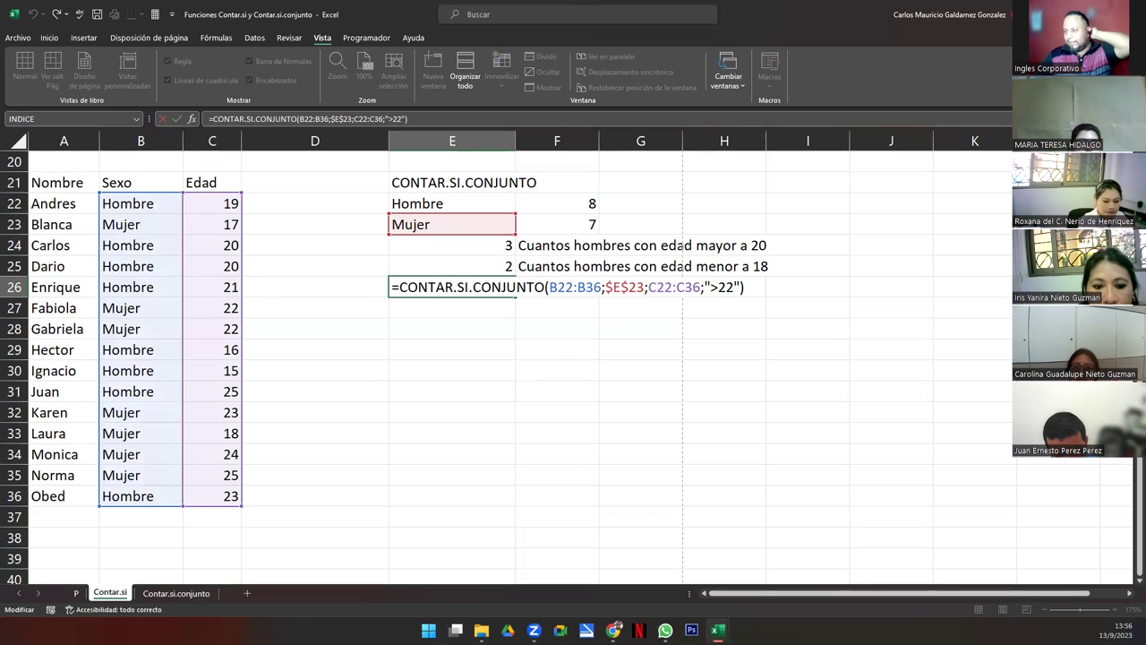
mouse_move(717, 630)
click(784, 564)
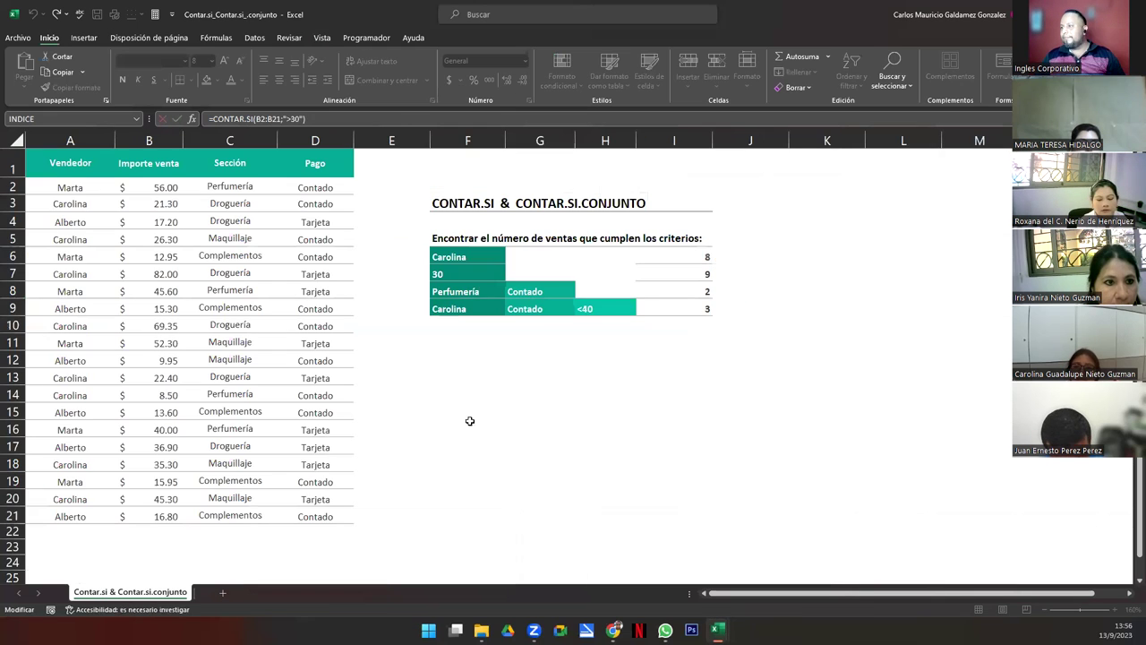
key(alt+Tab)
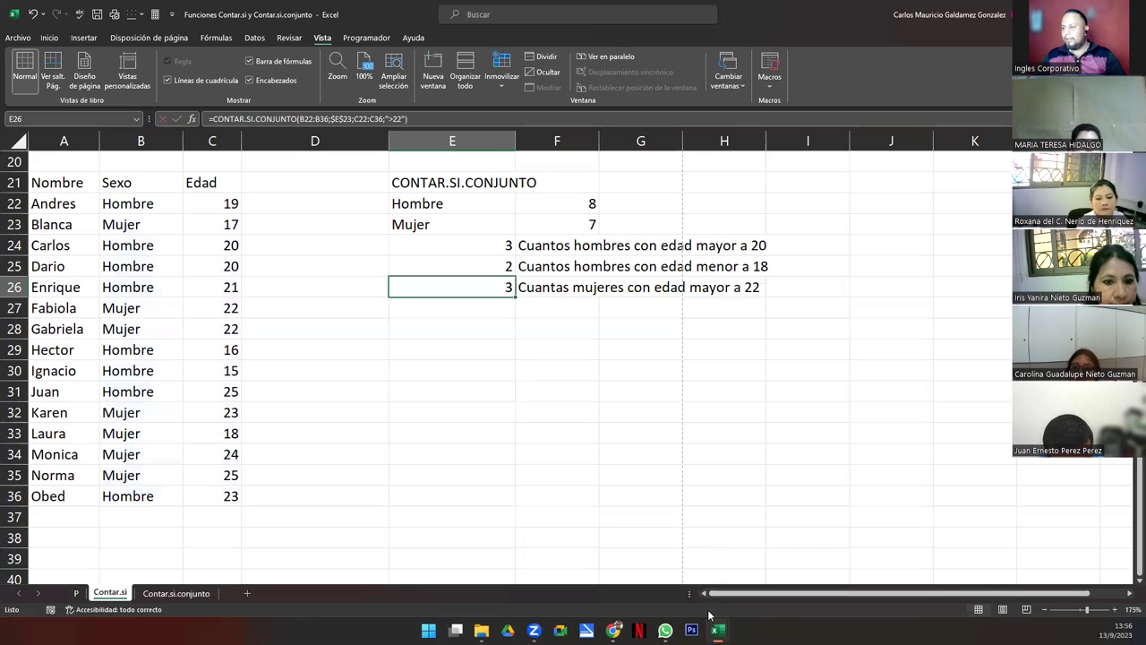
Switch to the Contar.si_Contar.si_.conjunto workbook and copy its sales table with the criteria exercise, range A1:I21
mouse_move(717, 629)
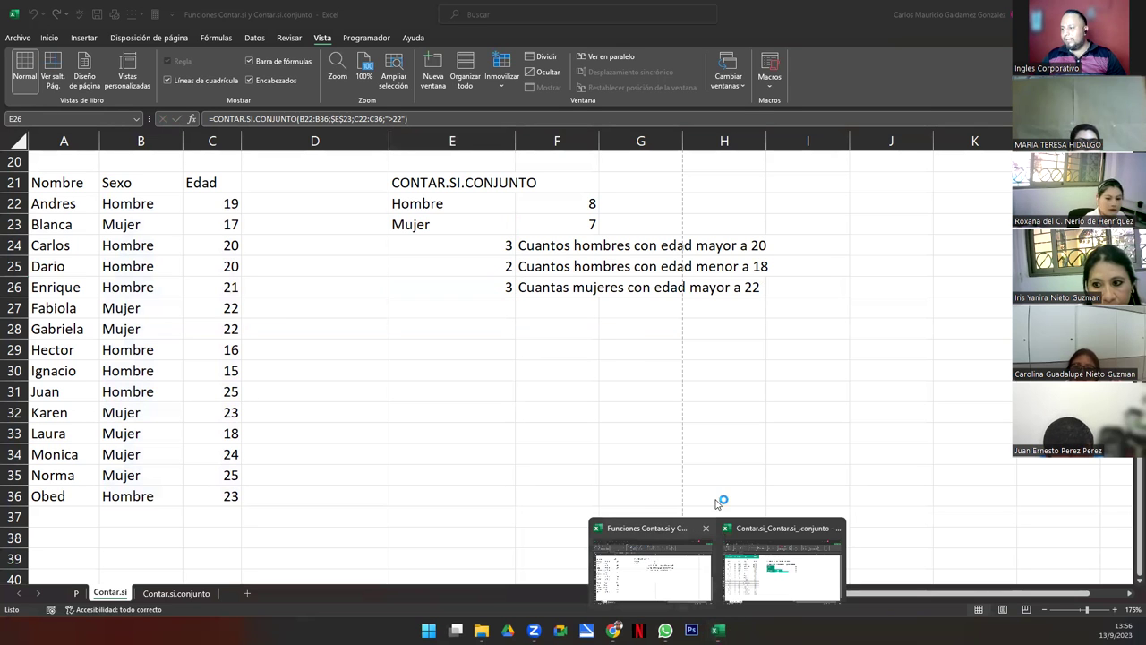
click(776, 570)
drag(44, 156, 679, 517)
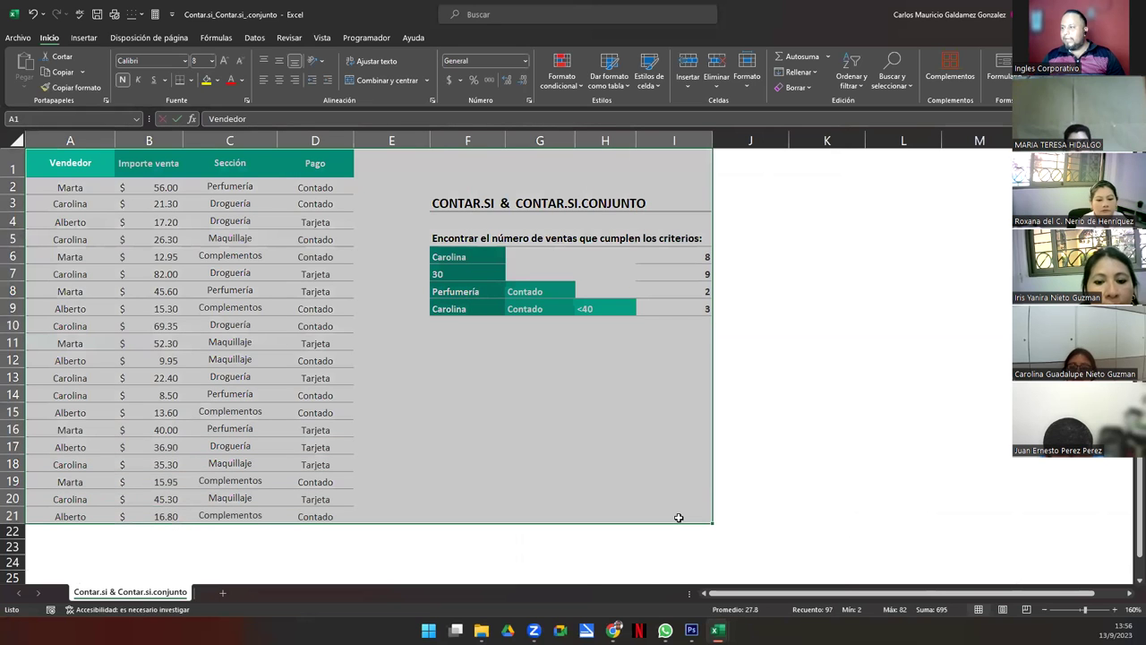
key(ctrl+c)
Paste the copied exercise at A40 on the Contar.si sheet of the Funciones Contar.si y Contar.si.conjunto workbook
mouse_move(717, 629)
click(654, 573)
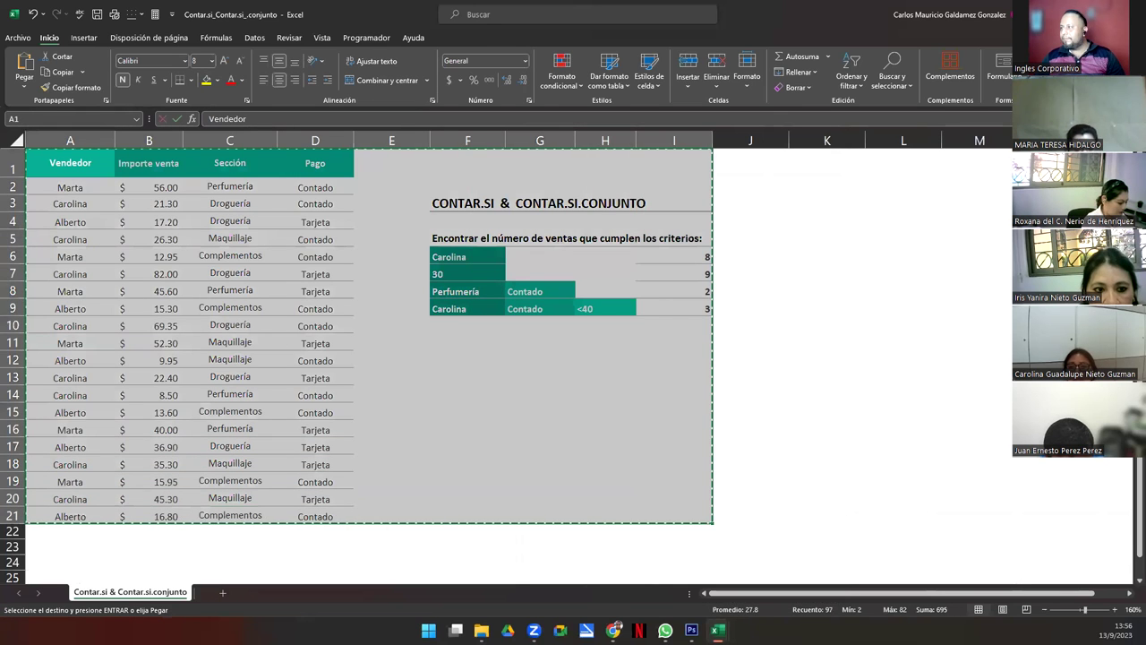
scroll(43, 273, down, 5)
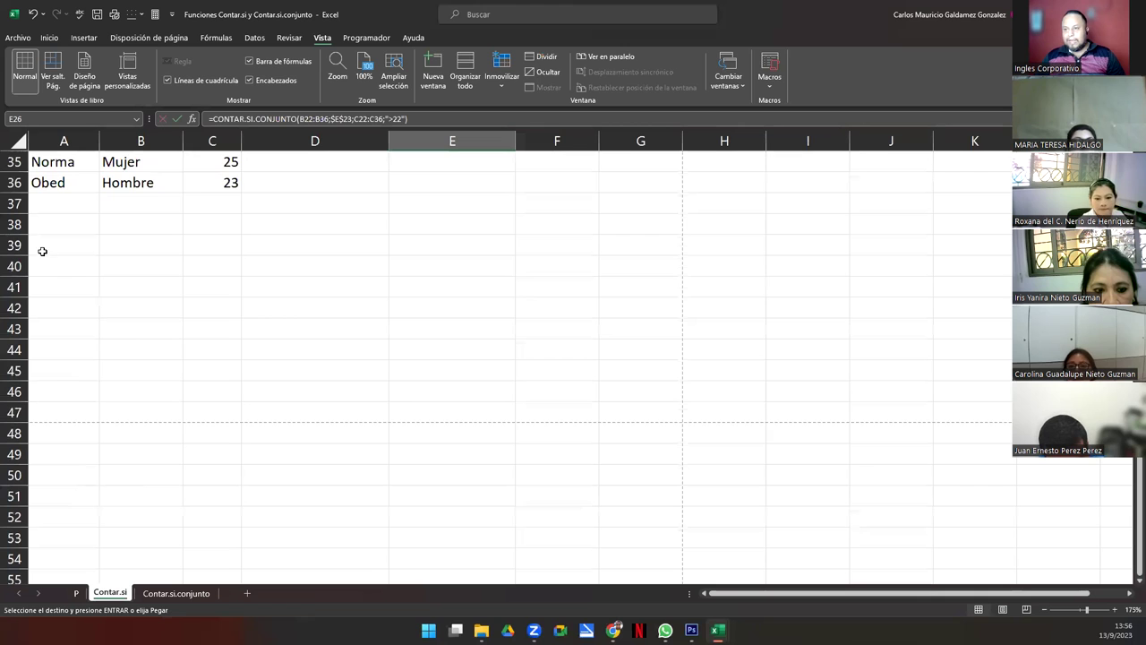
click(43, 246)
click(45, 269)
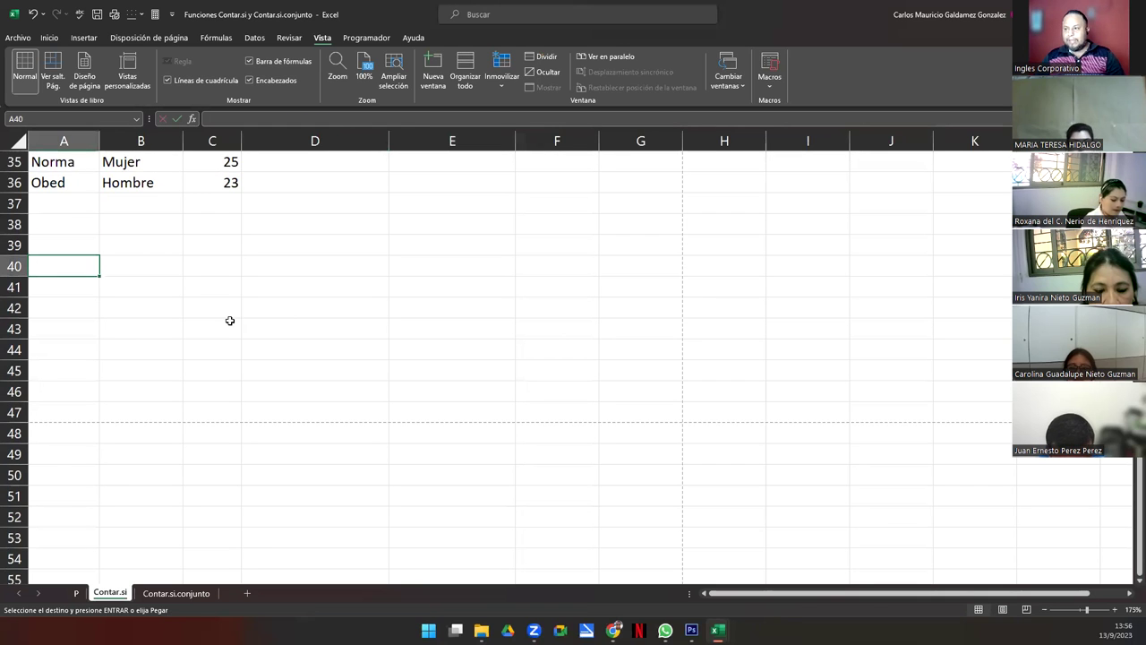
key(ctrl+v)
Clear the existing results in I45:I48 of the pasted exercise
drag(1138, 484, 1128, 507)
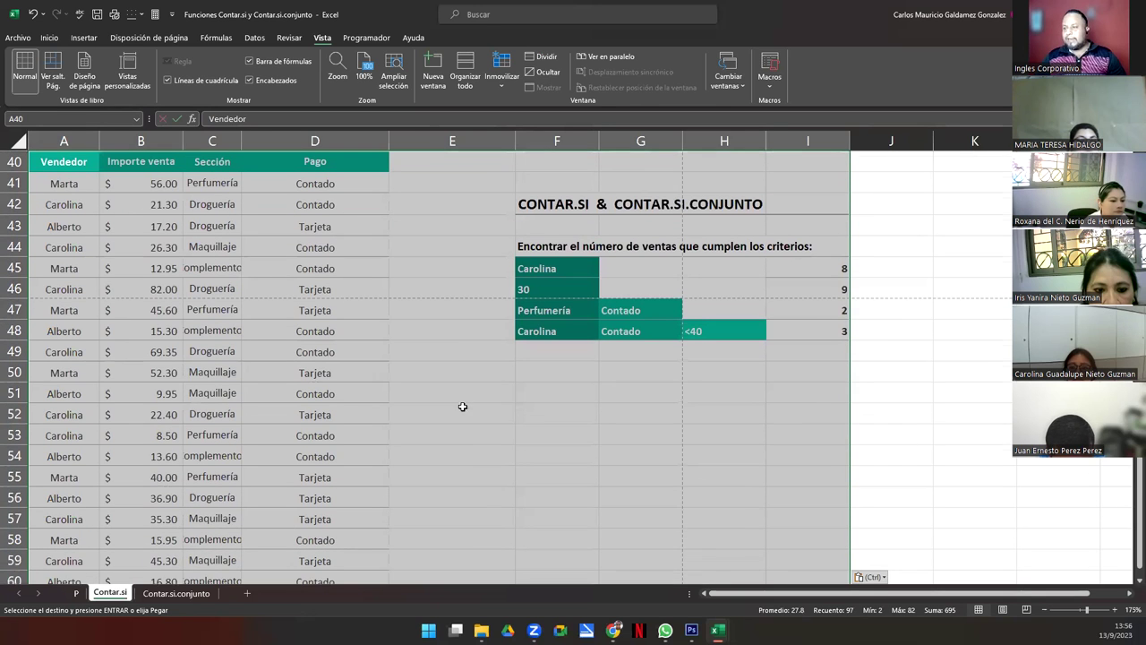
ctrl+scroll(396, 379, down, 1)
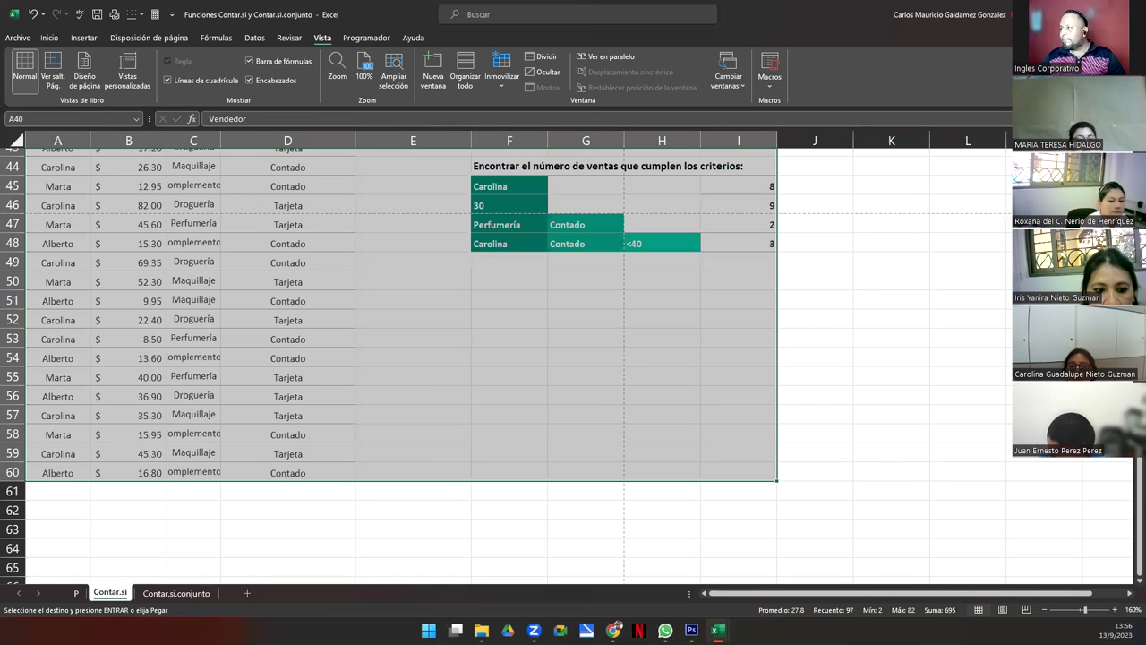
scroll(834, 266, up, 2)
drag(757, 294, 744, 351)
key(Delete)
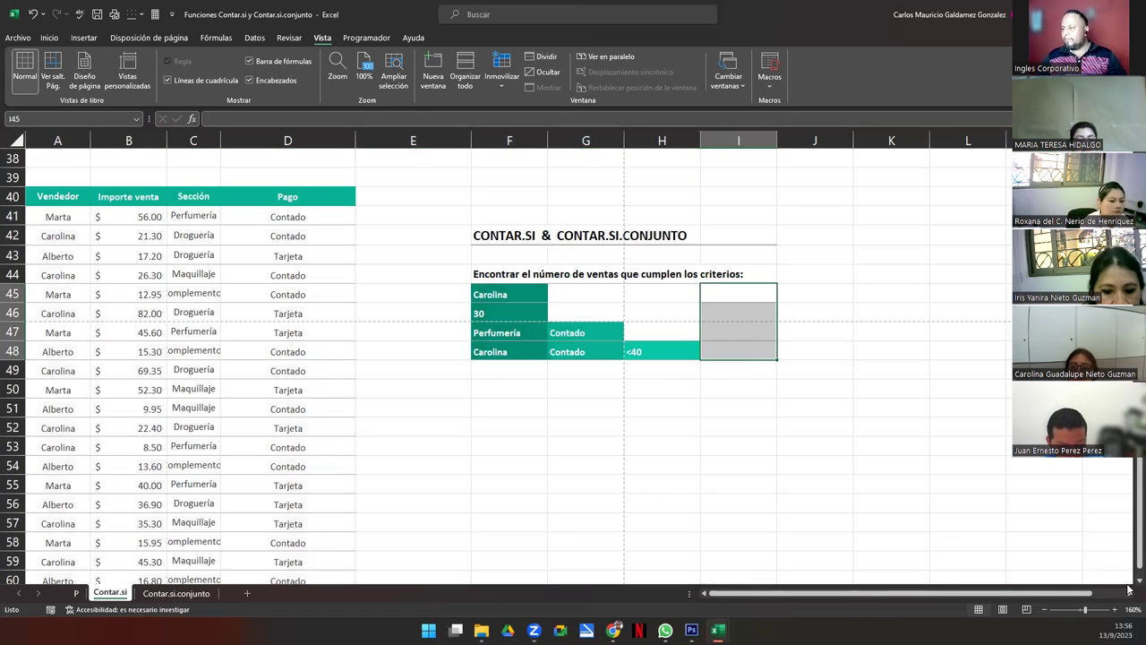
scroll(364, 484, down, 2)
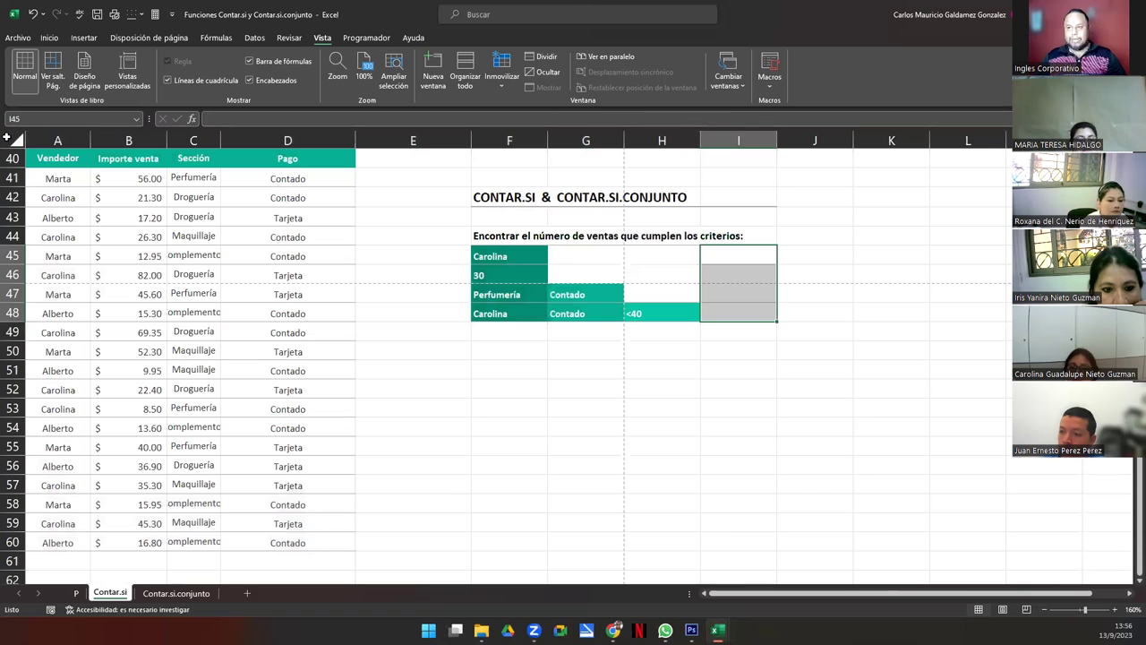
Capture a screen clip of the exercise, covering the sales table and criteria block in rows 40 to 60
key(alt+Tab)
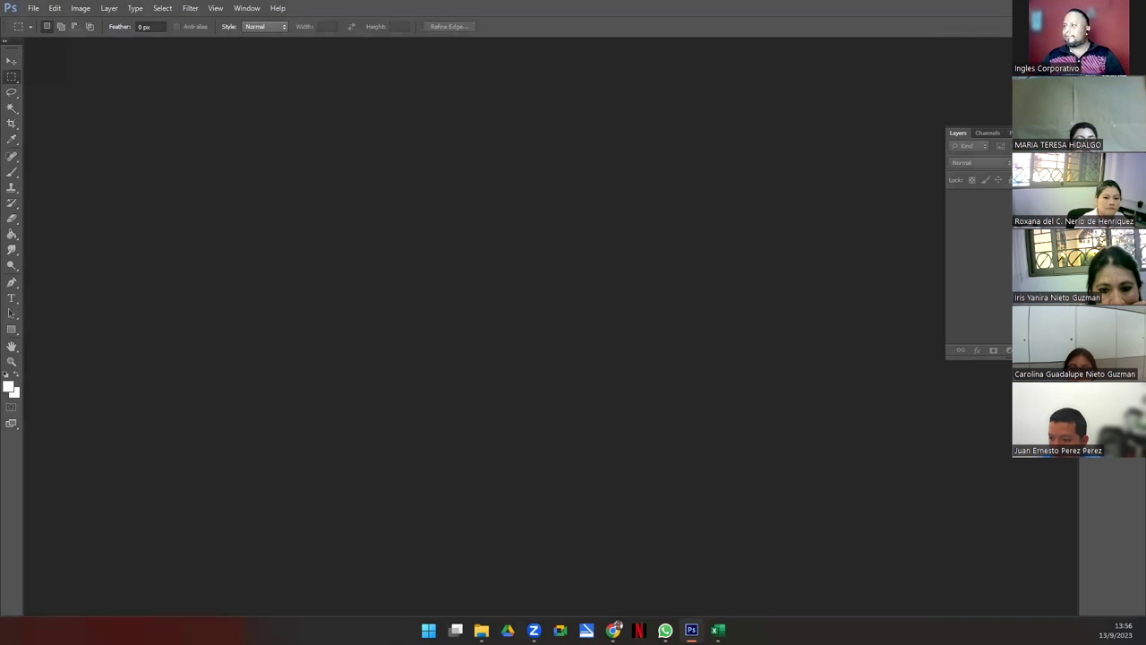
key(alt+Tab)
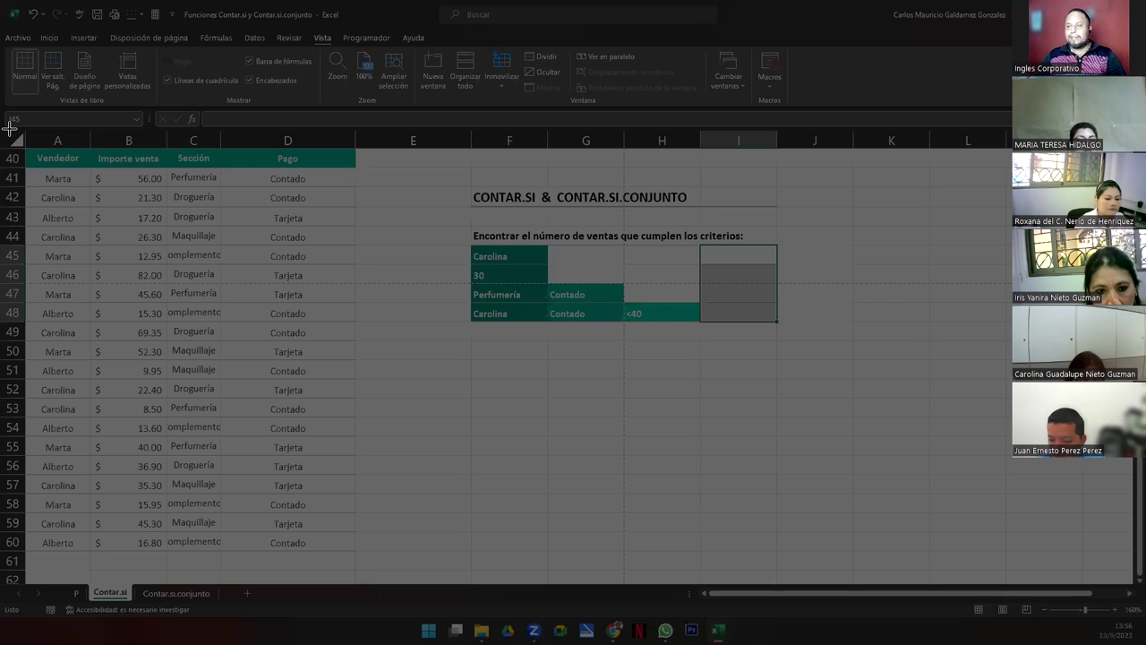
drag(4, 134, 785, 553)
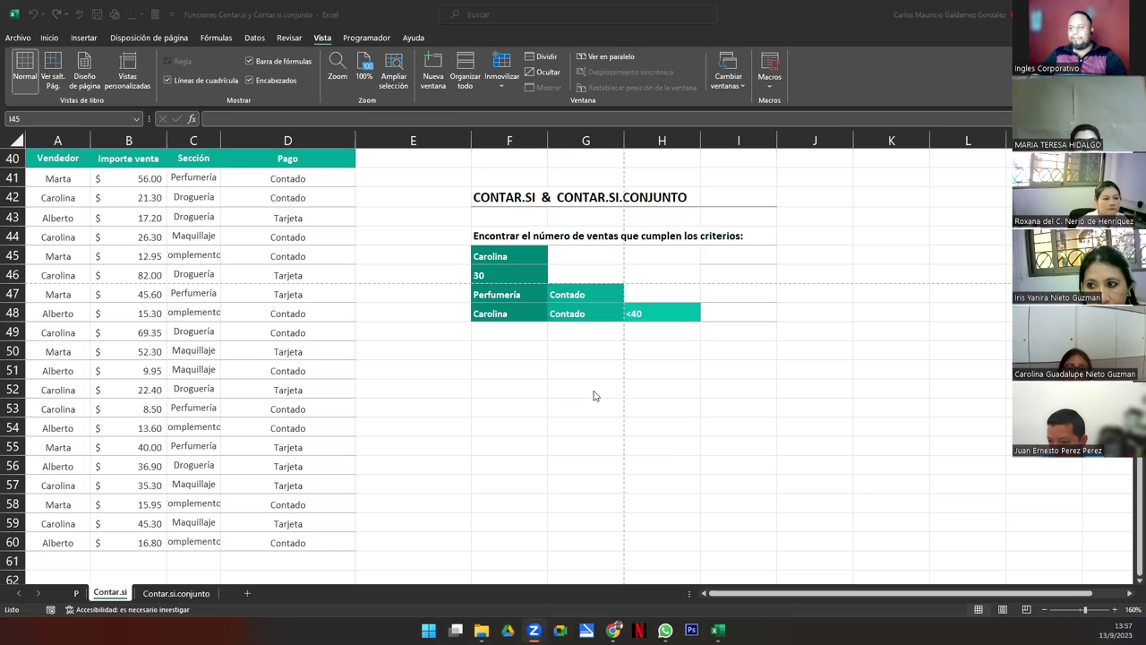
Review the exercise instruction in F44, the function names in row 42 and the result cells I45:I48
click(496, 238)
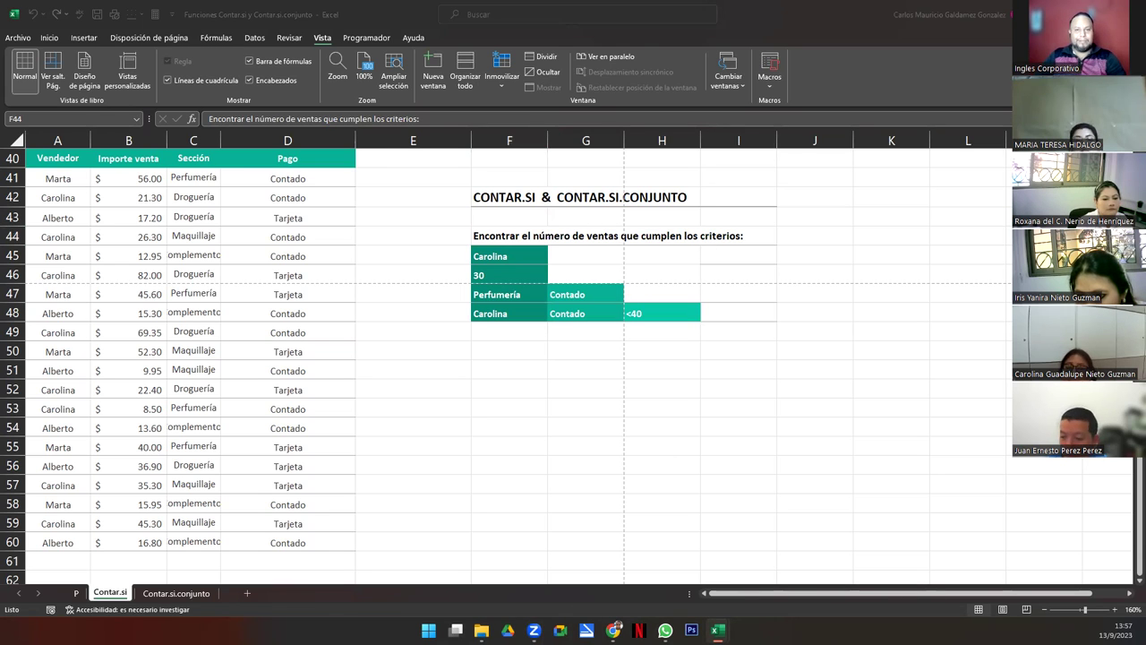
click(484, 199)
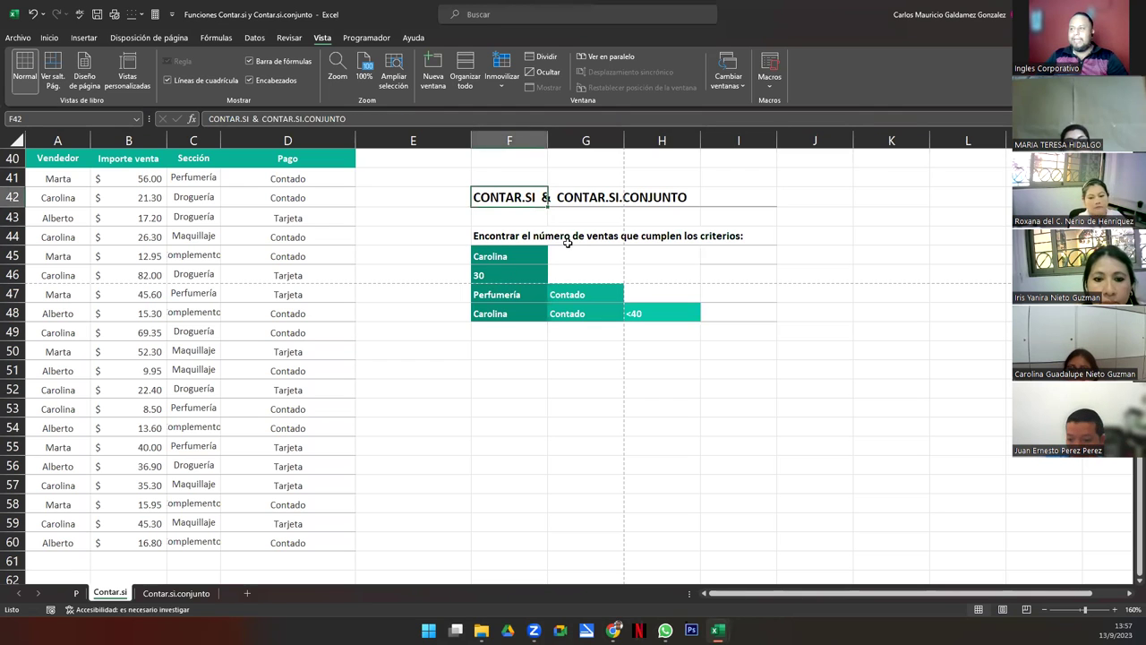
click(583, 199)
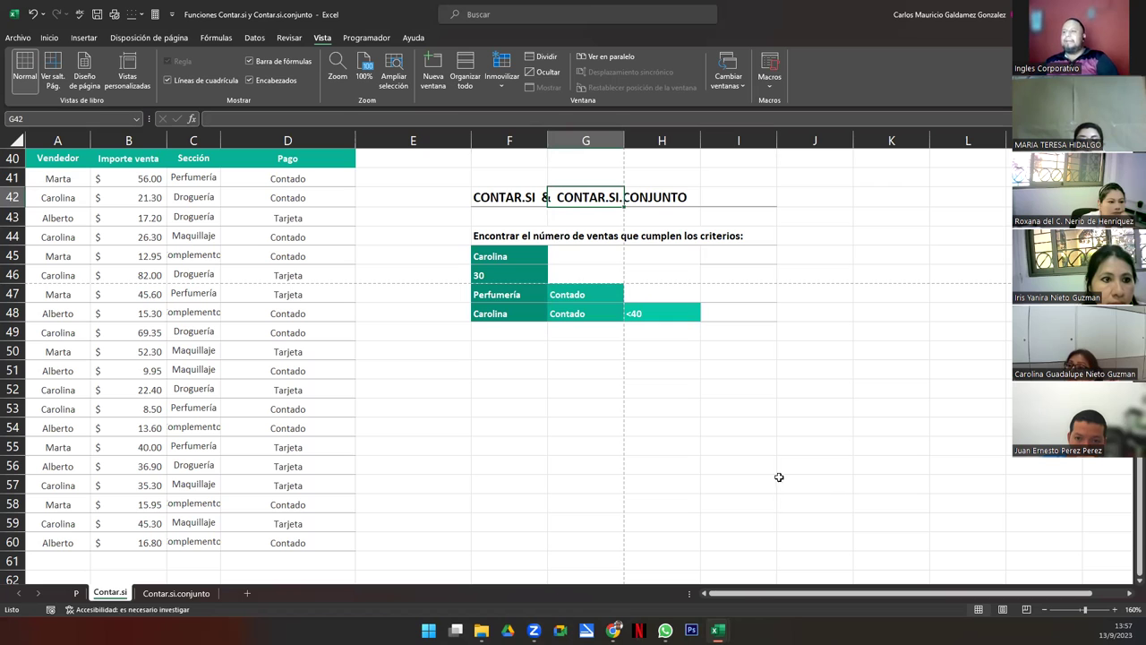
drag(736, 259, 743, 310)
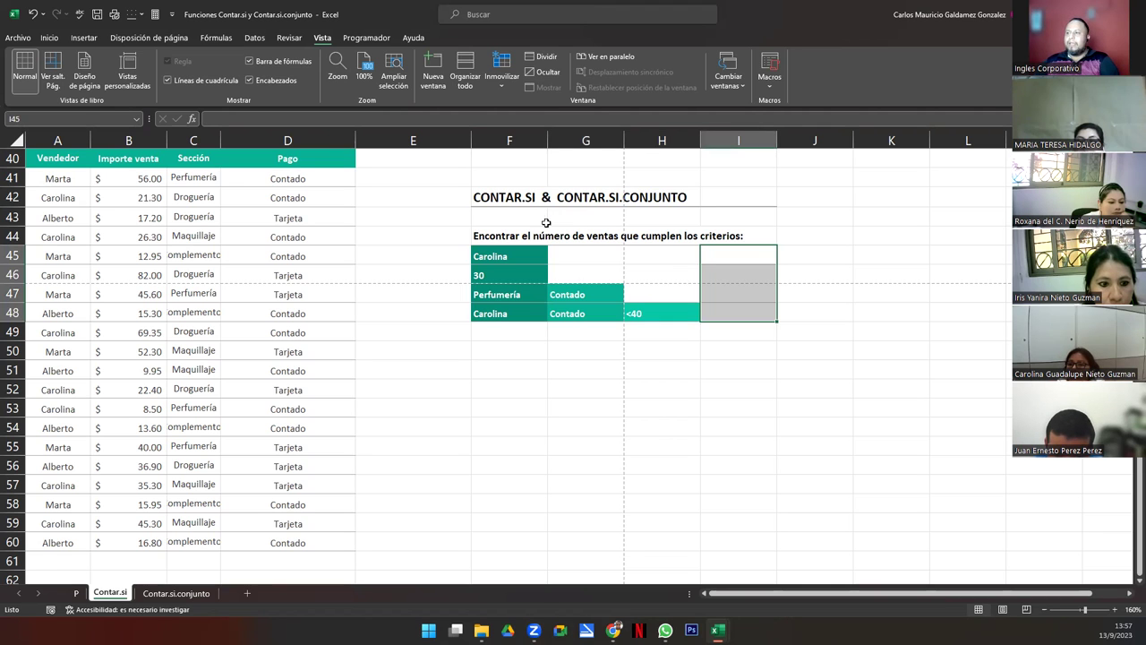
Add the label "Mayores" in G46 beside the criterion 30
click(508, 254)
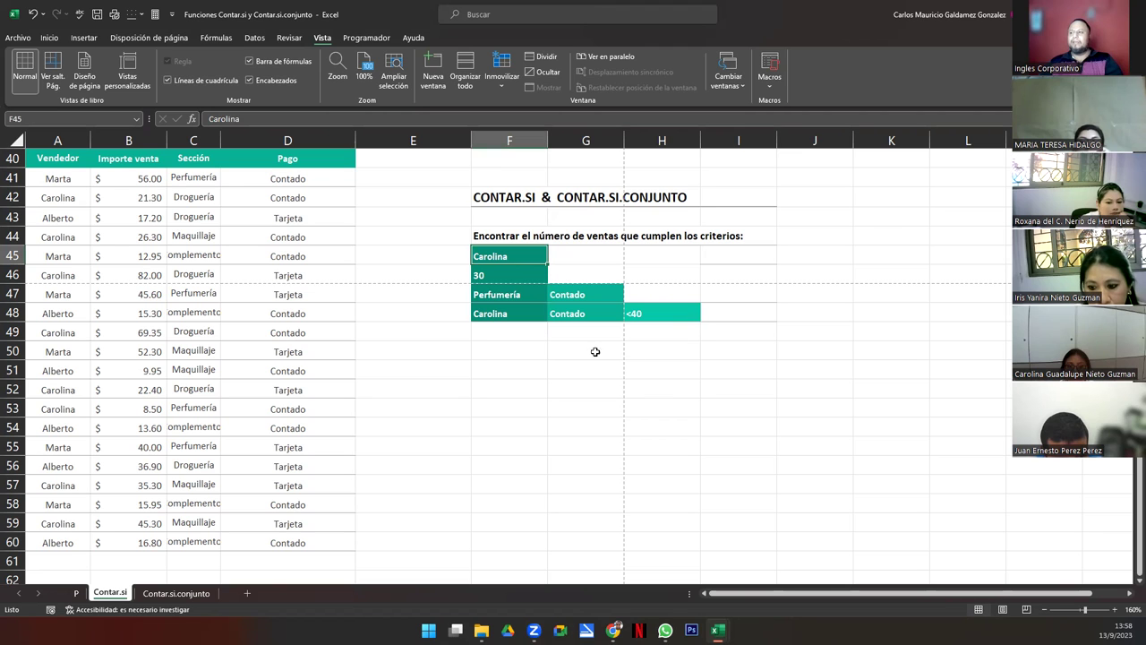
key(Down)
key(F2)
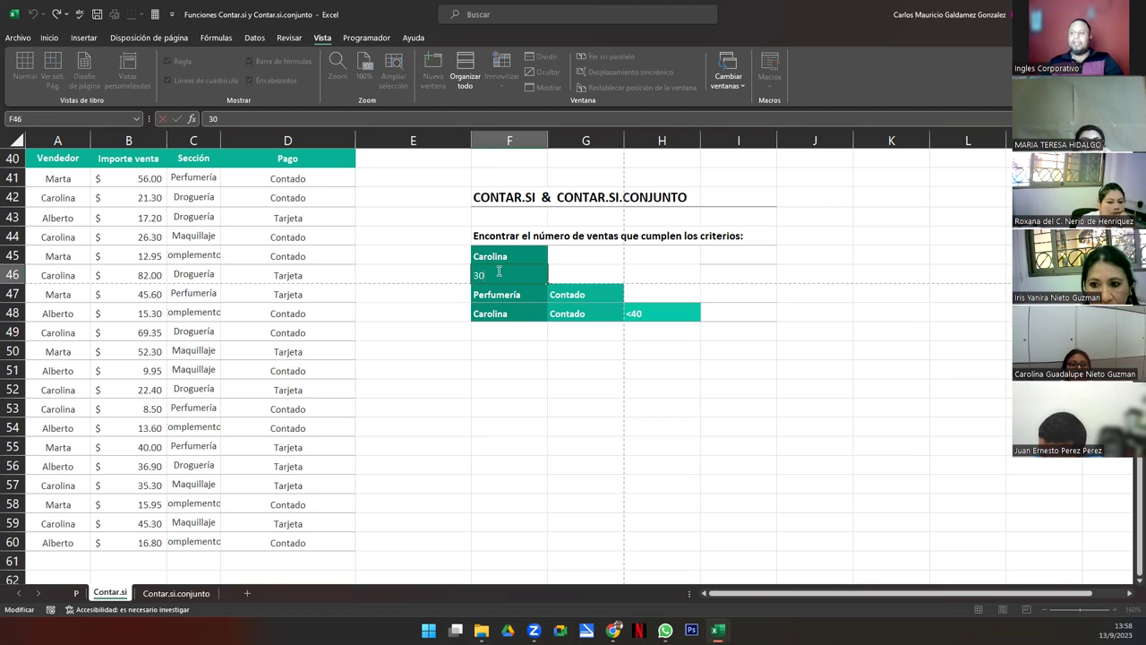
click(558, 273)
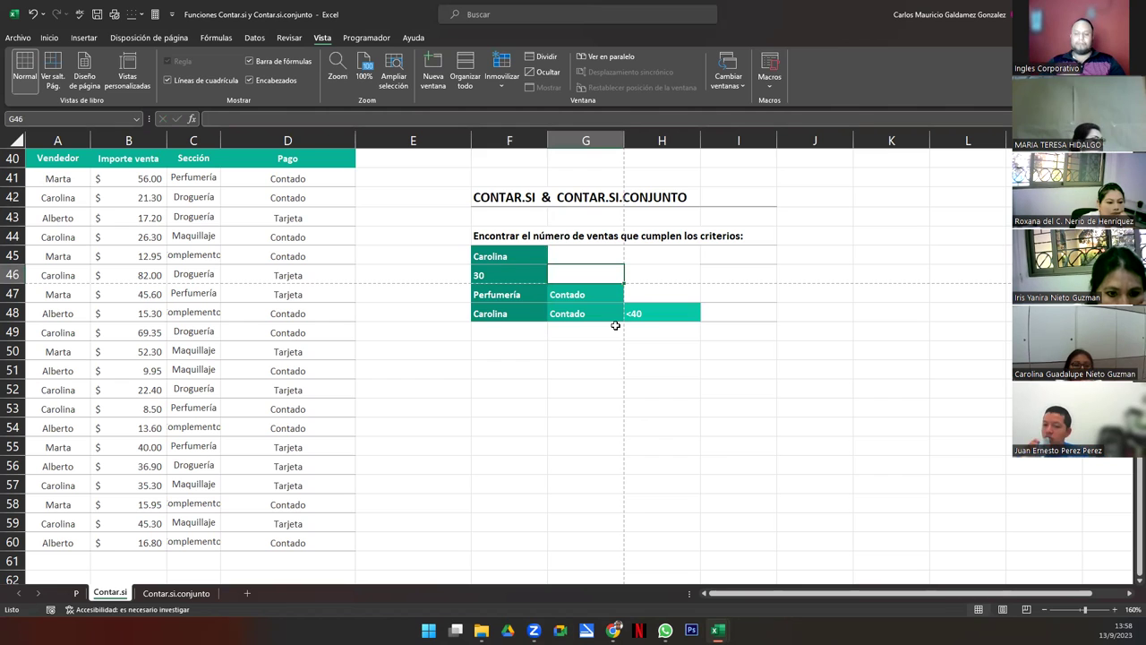
text(Mayores)
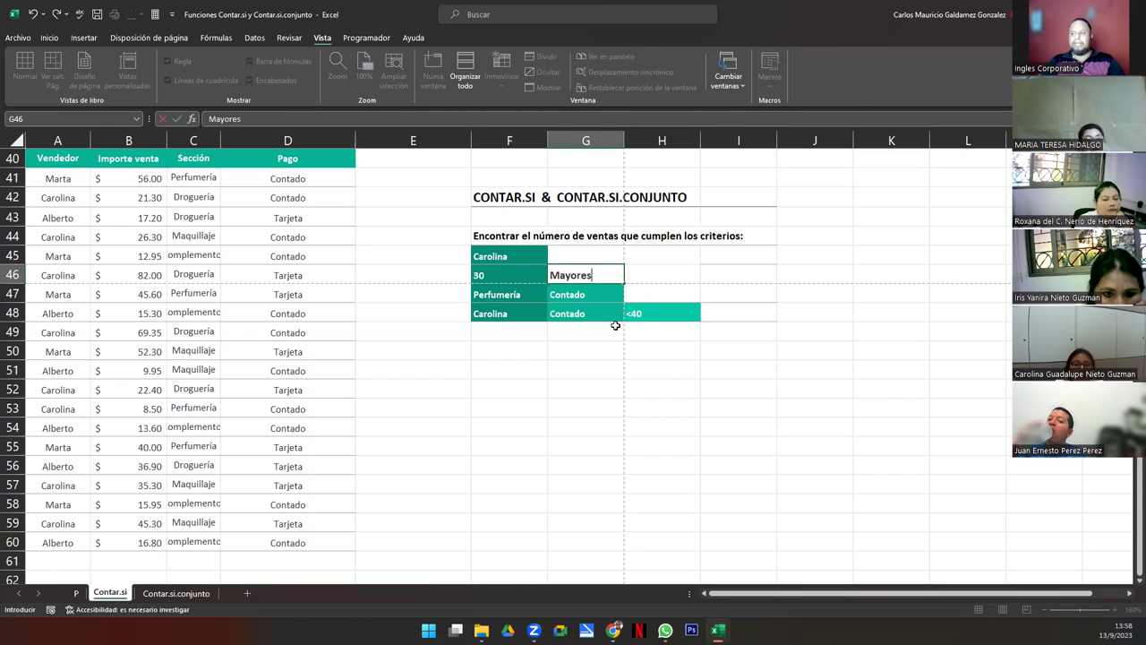
key(Return)
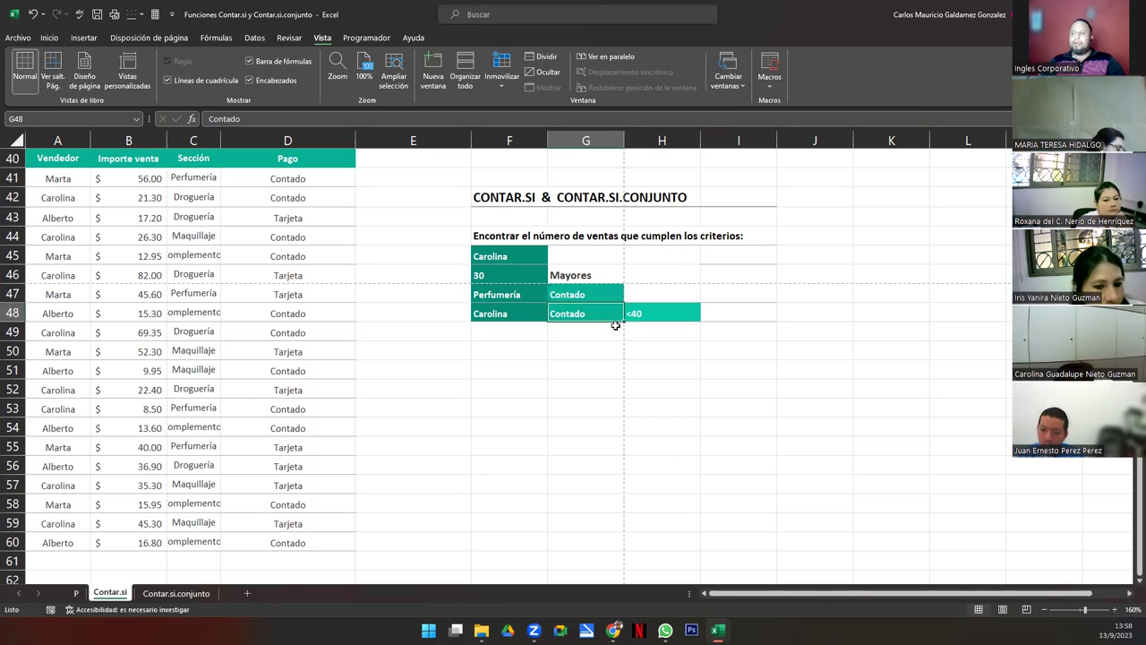
Go through the criteria in rows 47 and 48 cell by cell, up to their result cells in column I
key(Left)
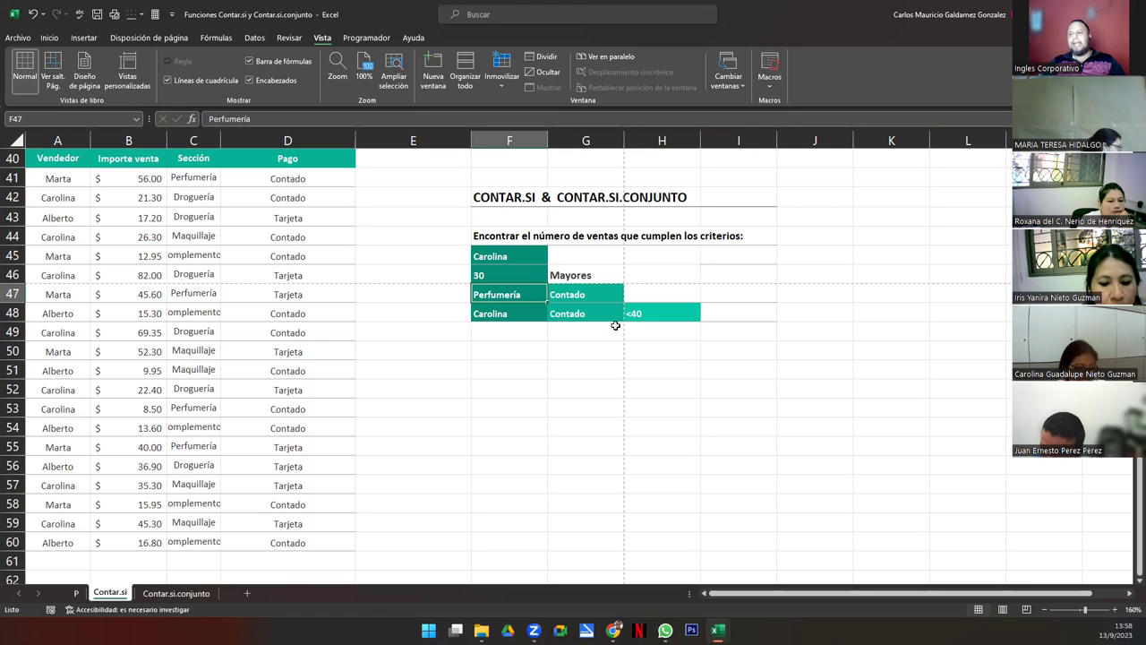
key(Right)
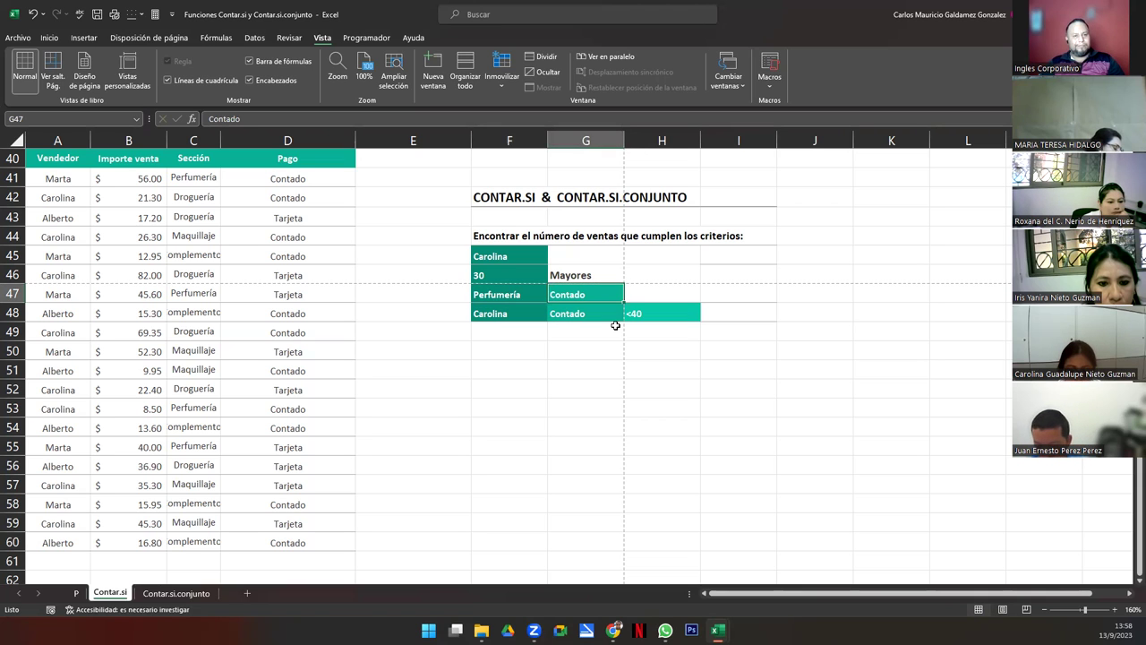
key(Right)
key(Right)
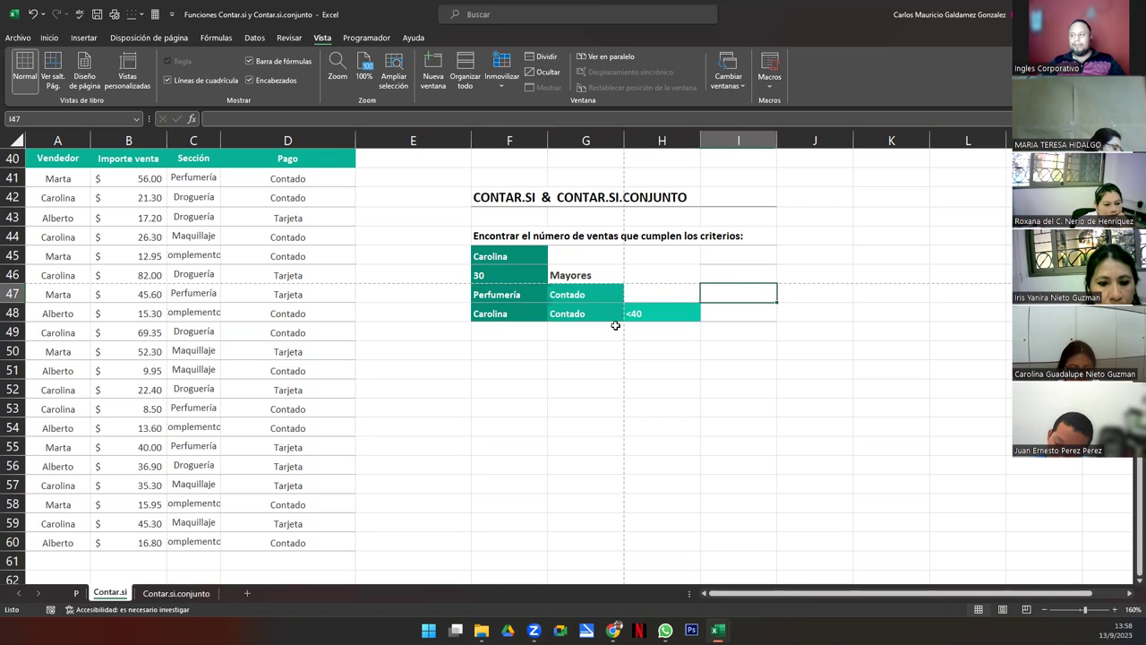
key(Down)
key(Left)
key(Left)
key(Left)
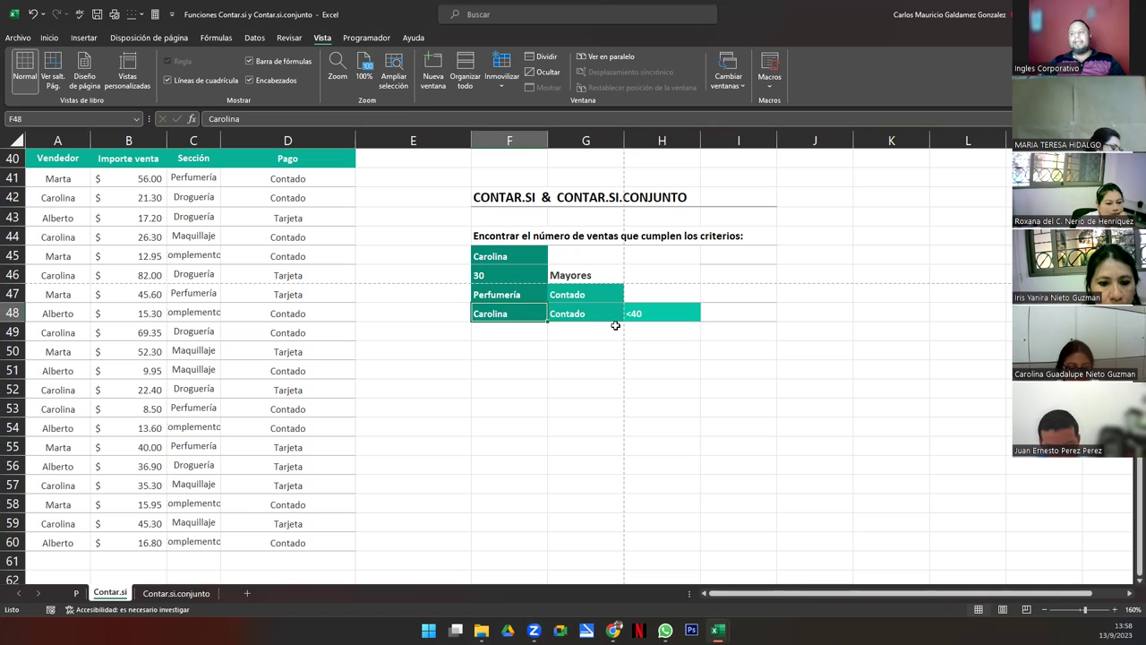
key(Right)
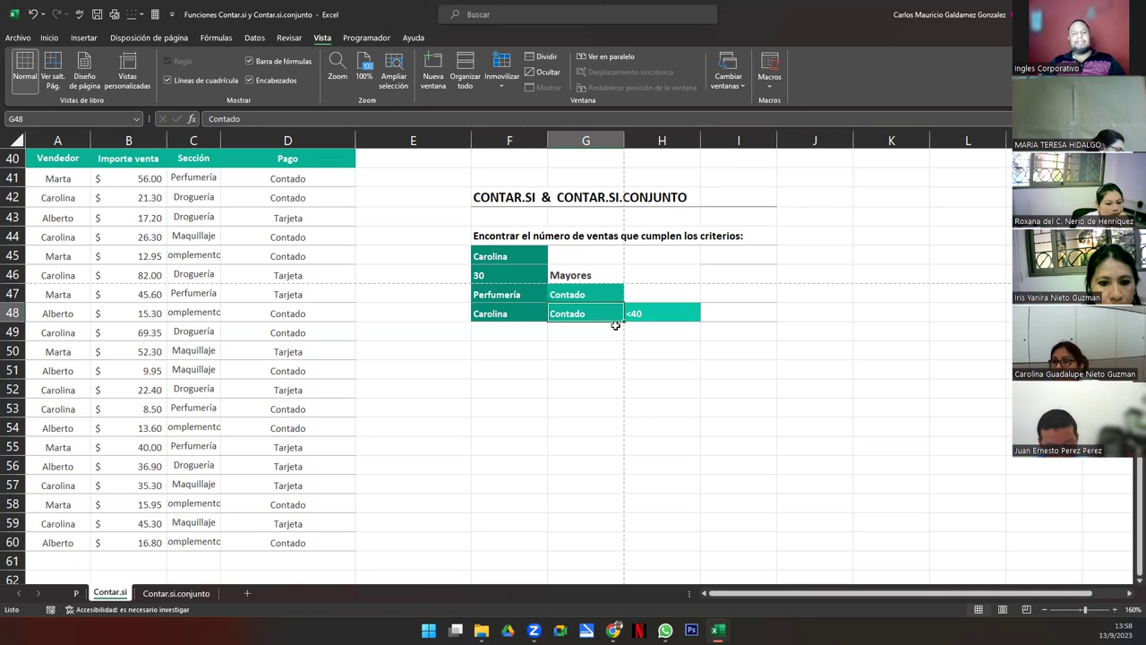
key(Right)
key(Right)
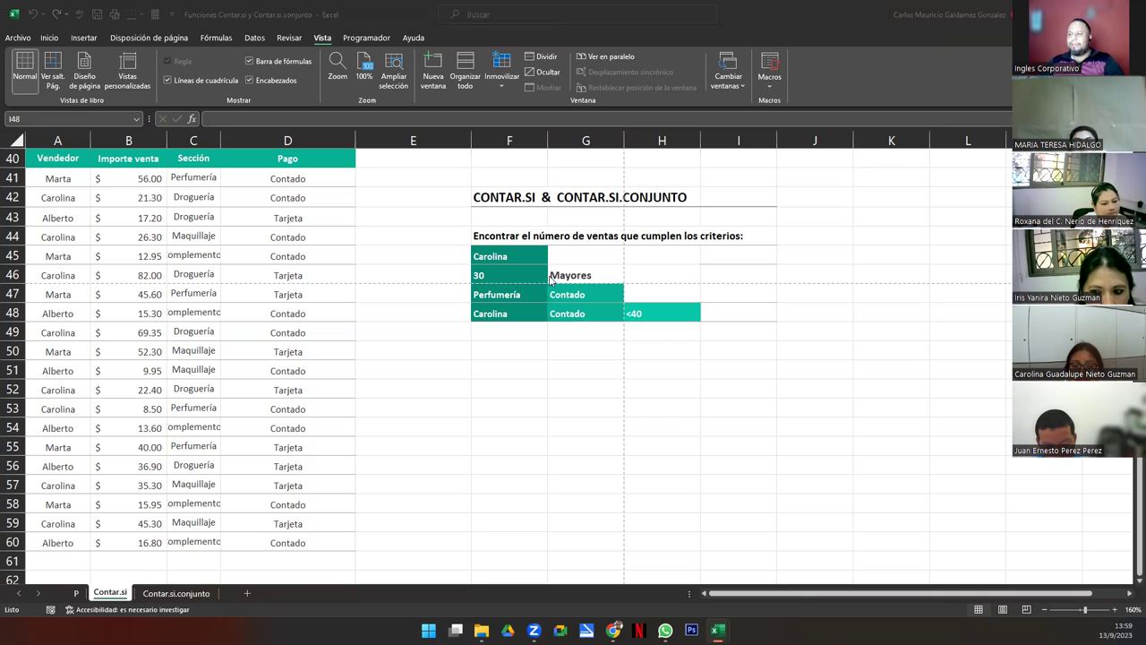
Match the criteria in rows 45 and 46 to CONTAR.SI and those in rows 47 and 48 to CONTAR.SI.CONJUNTO
drag(516, 257, 582, 285)
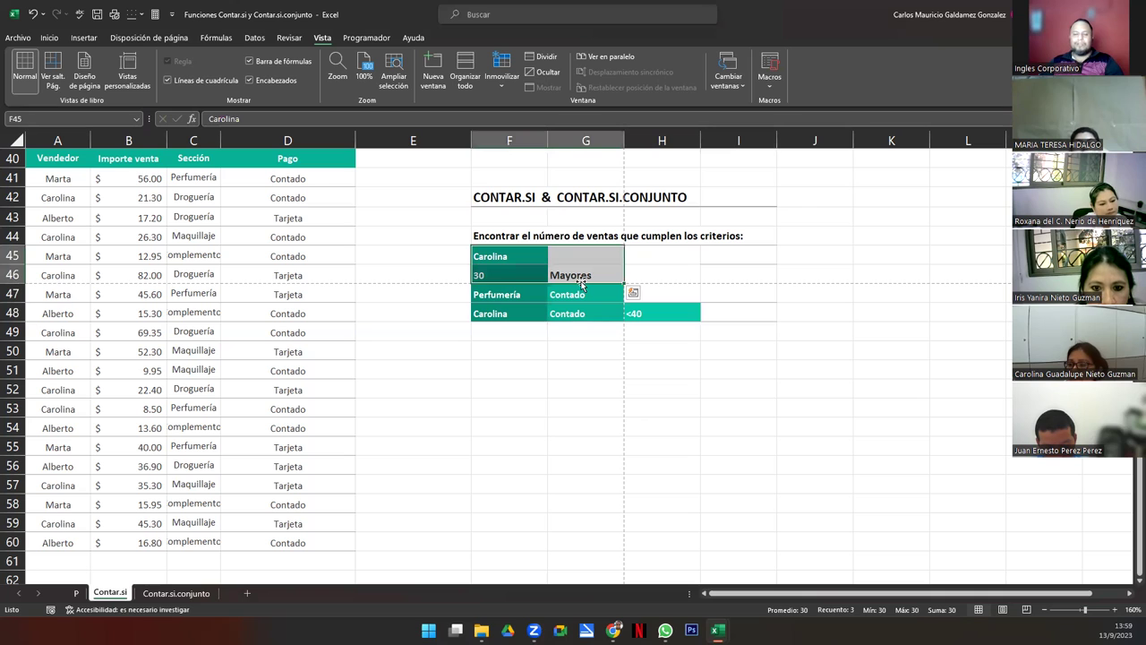
click(528, 198)
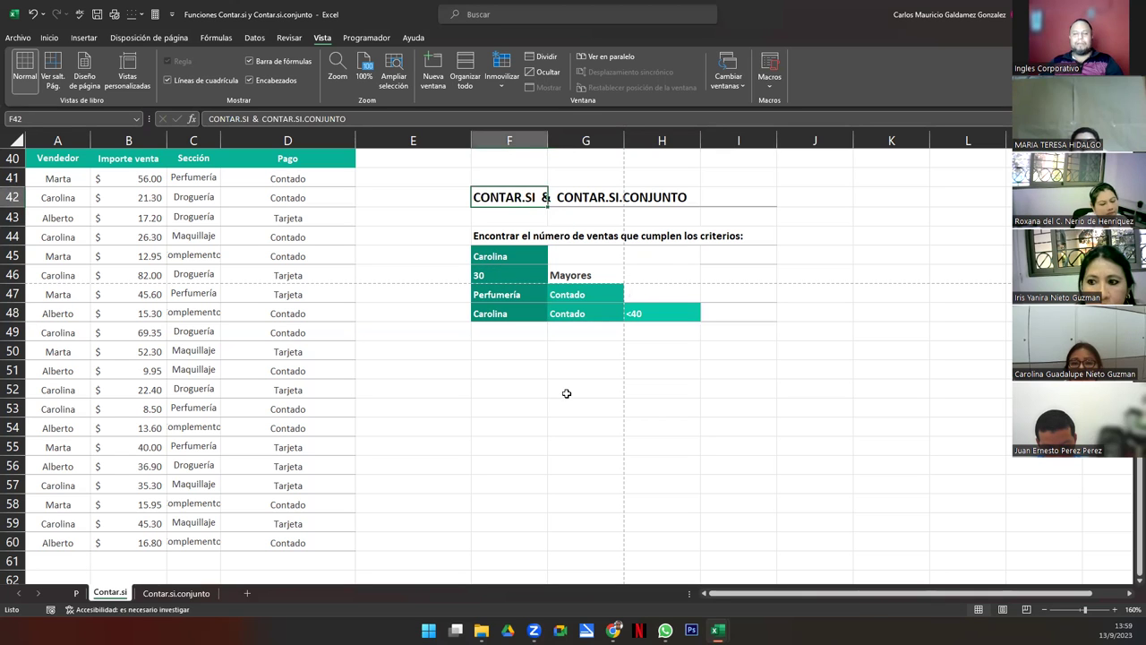
drag(500, 294, 669, 315)
click(583, 199)
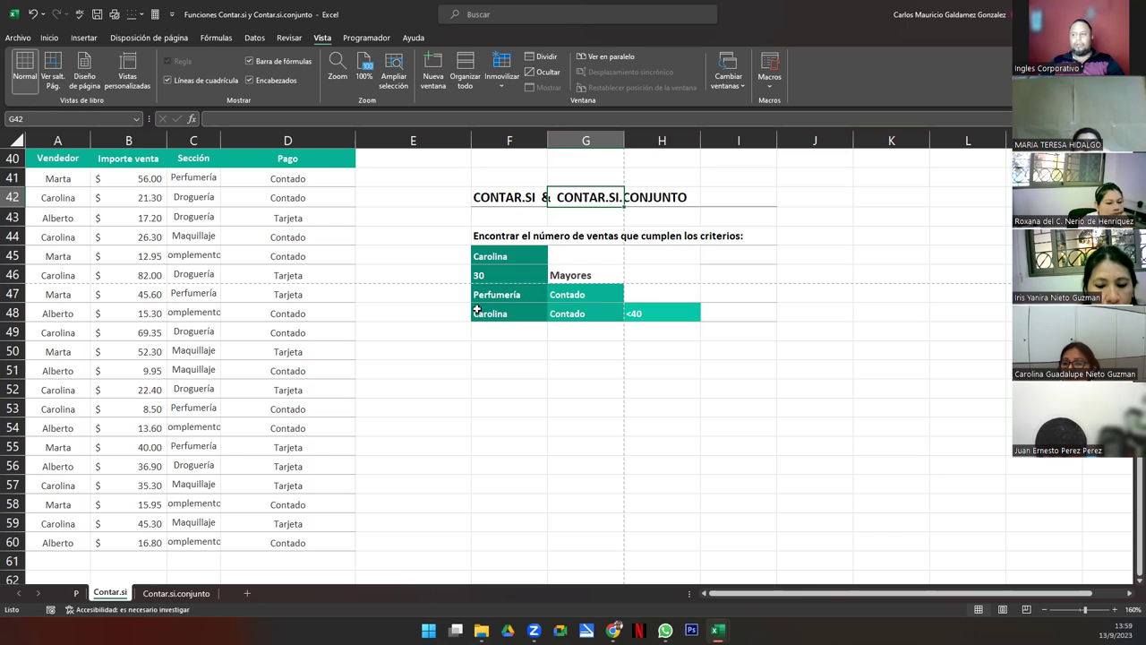
drag(503, 294, 603, 295)
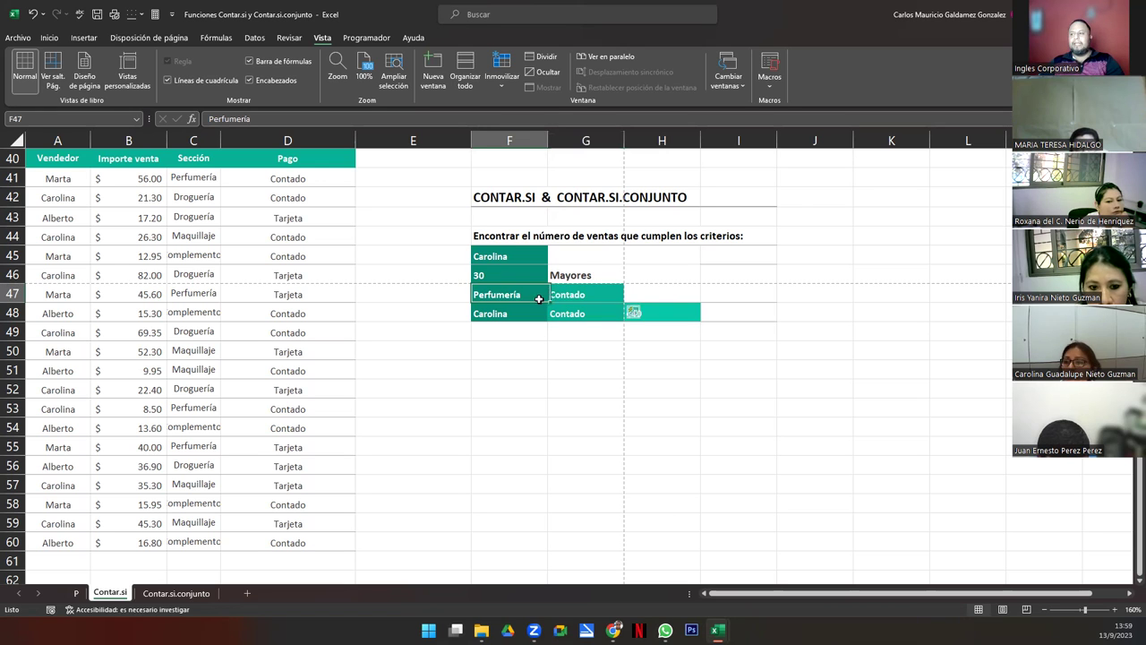
click(560, 298)
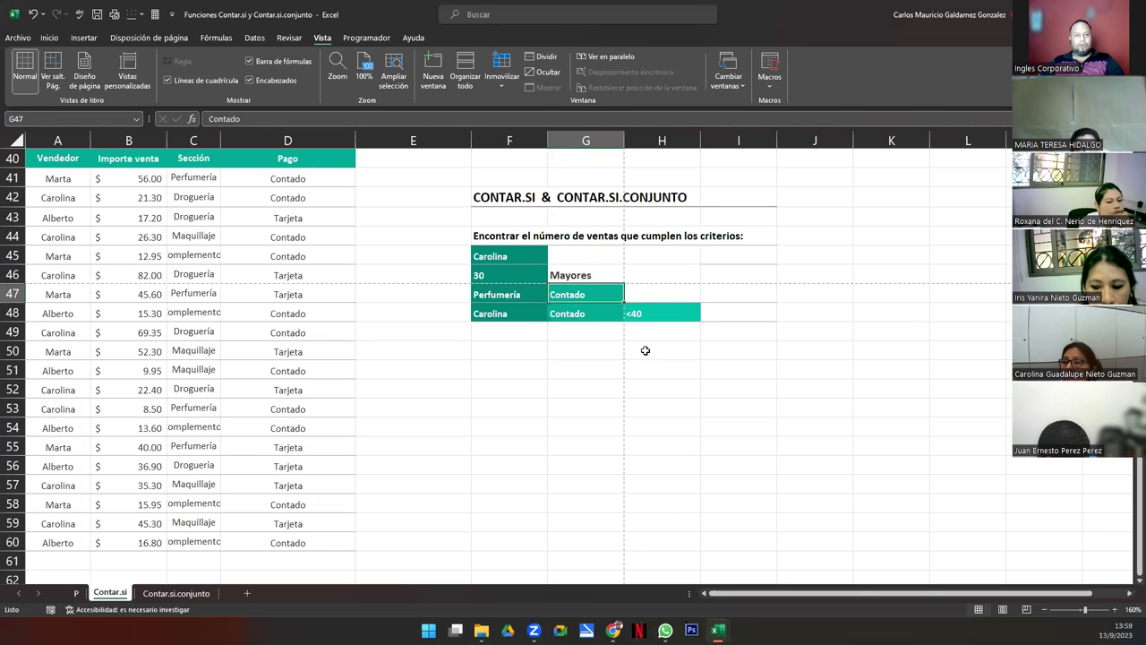
Autofit the Sección column to its entries and take a screenshot of the sales table together with the exercise criteria
double_click(221, 141)
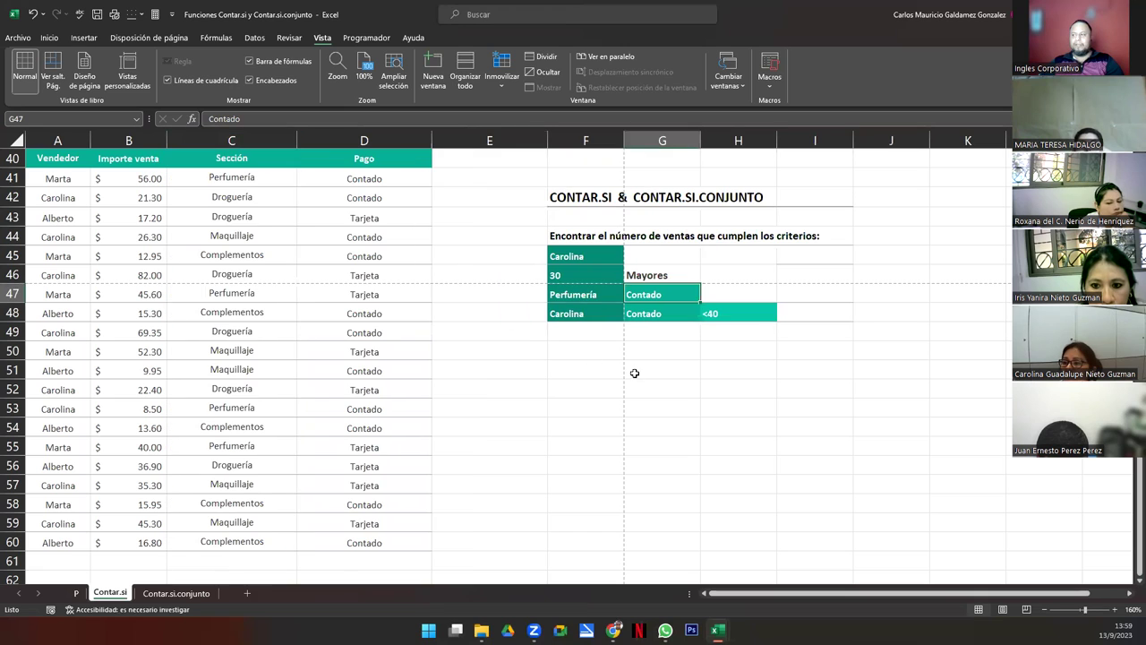
drag(574, 312, 710, 319)
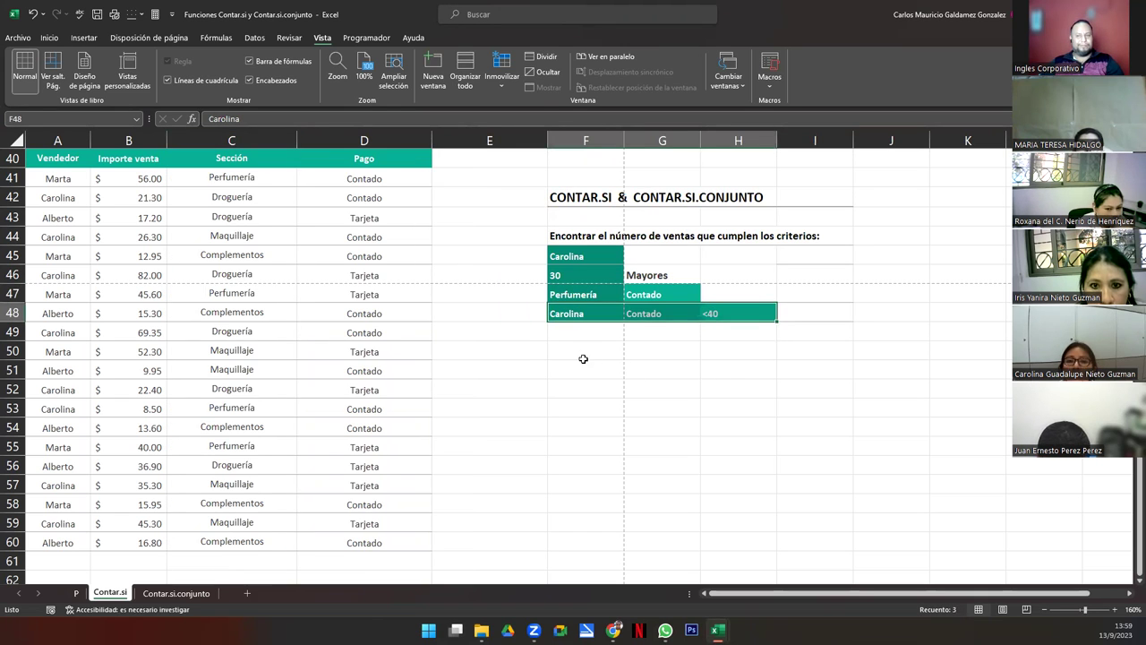
click(551, 355)
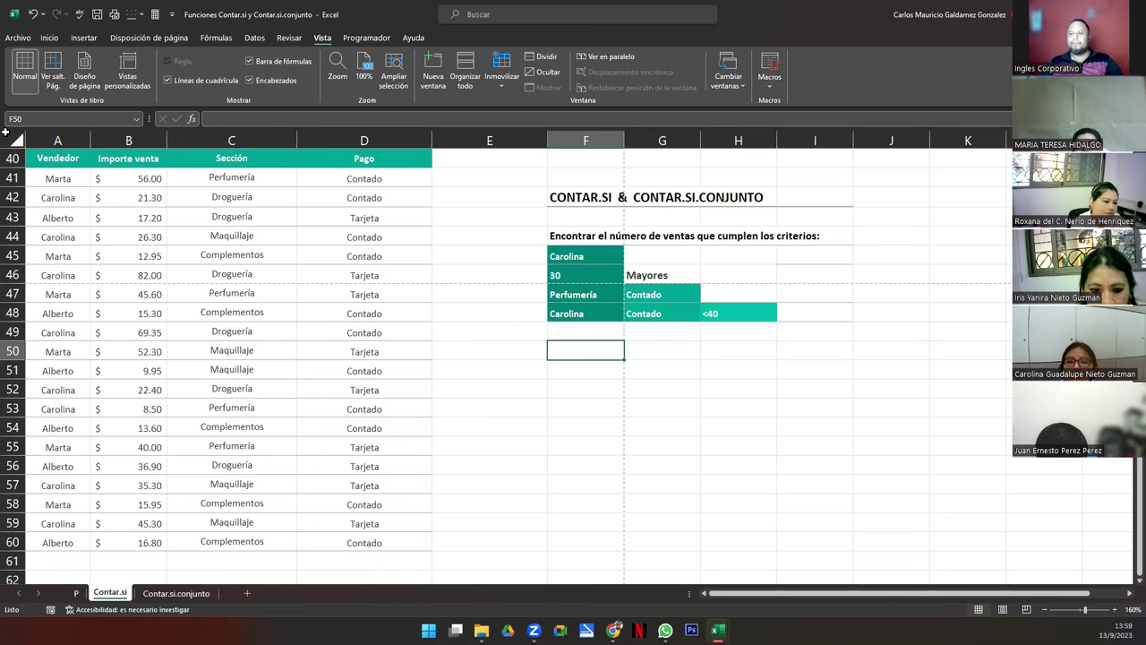
key(super+shift+s)
drag(2, 127, 857, 579)
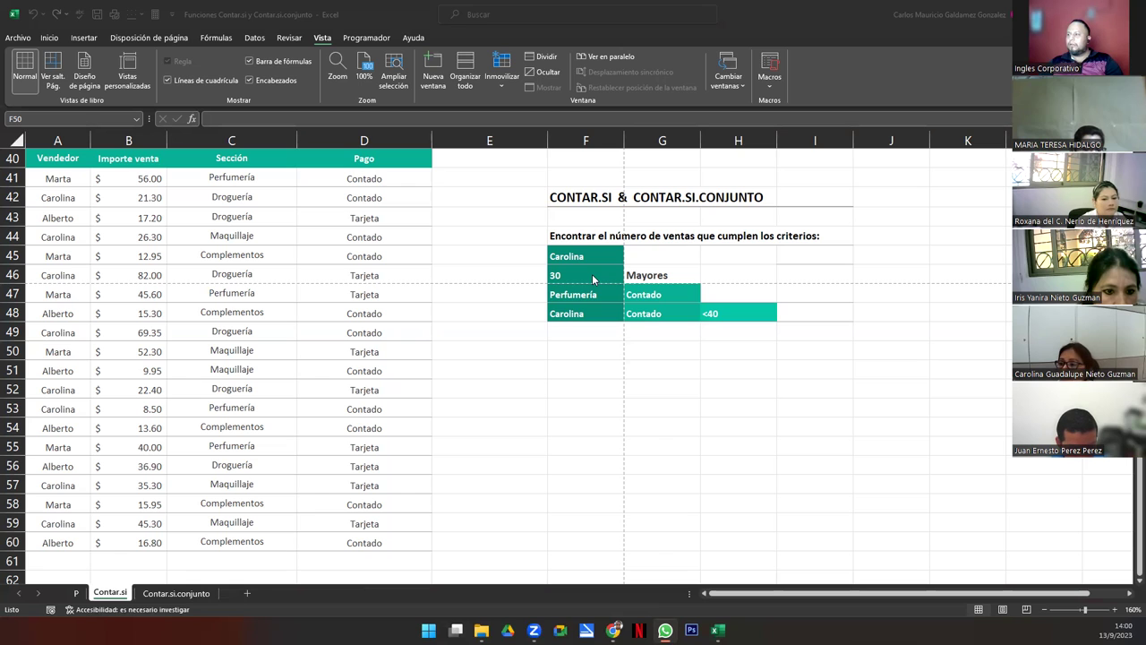
Compare the <40 criterion in H48 with the 30 Mayores criterion in F46:G46
click(712, 317)
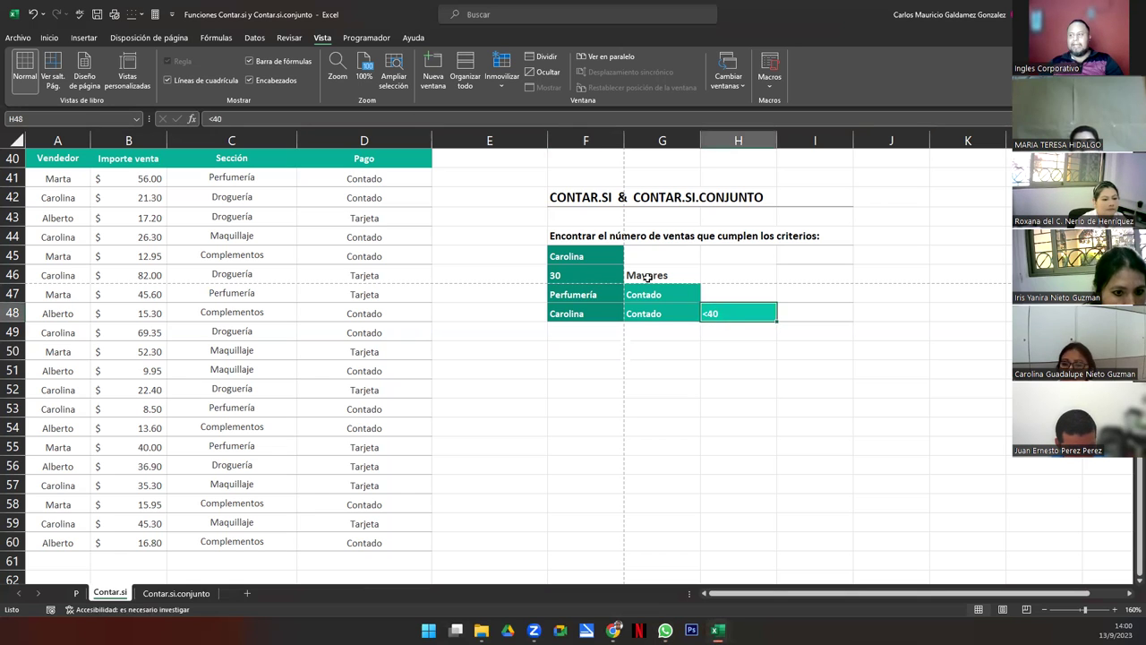
drag(566, 276, 649, 276)
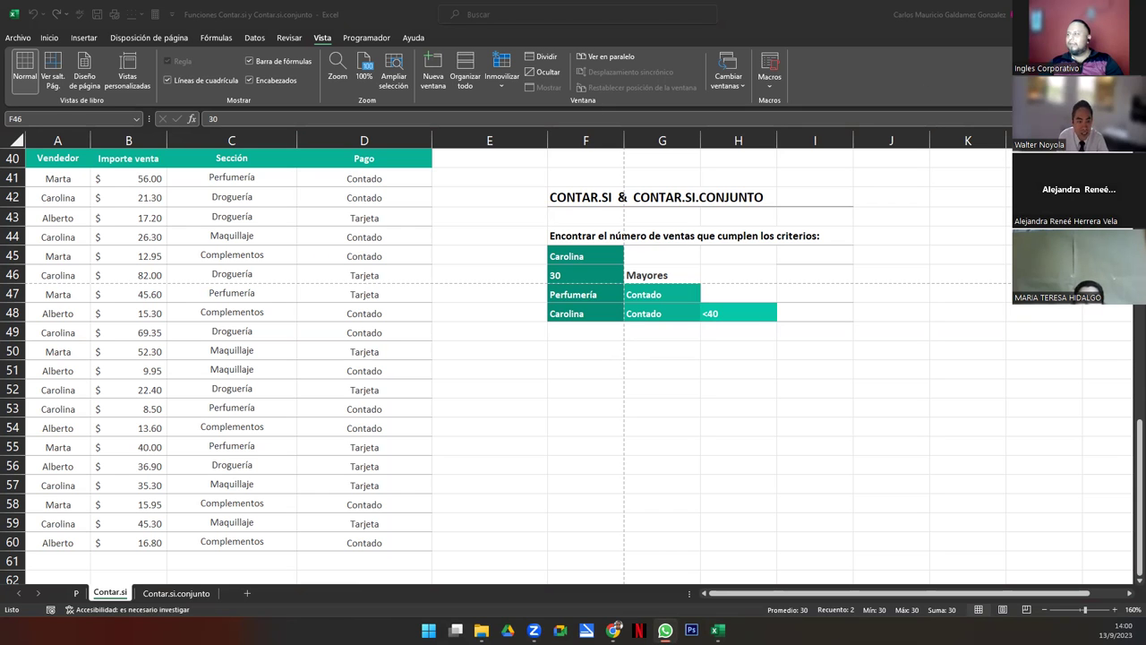
Switch to the Genially presentation and advance from Demostración through Consultas and Zona de Consultas to the Finalización slide
key(alt+Tab)
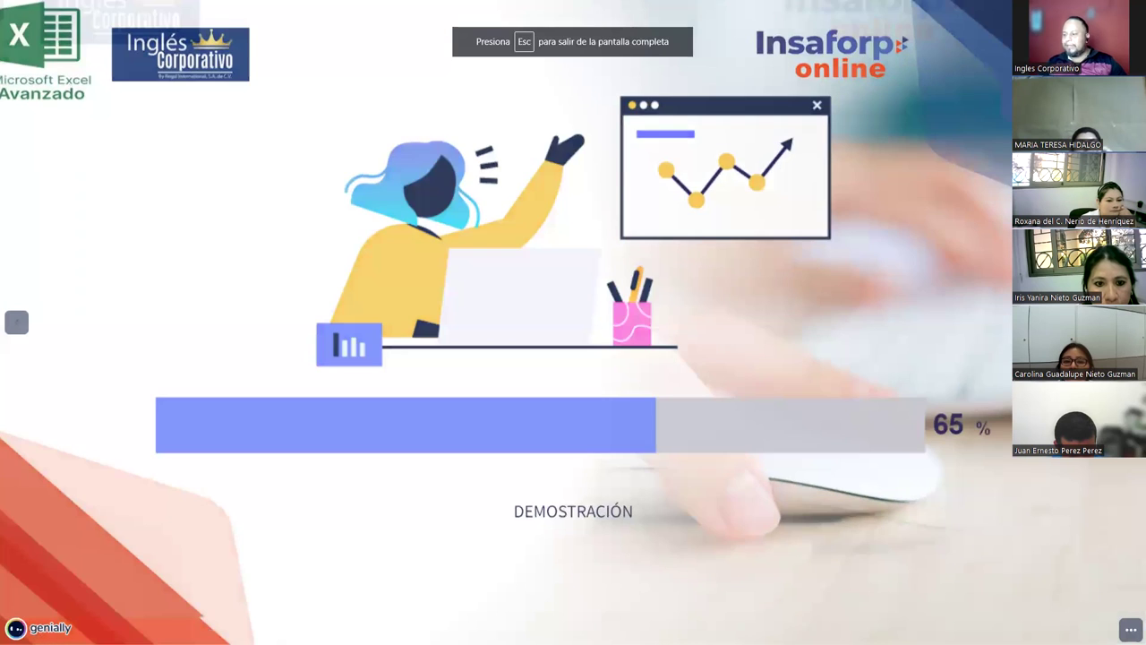
key(Right)
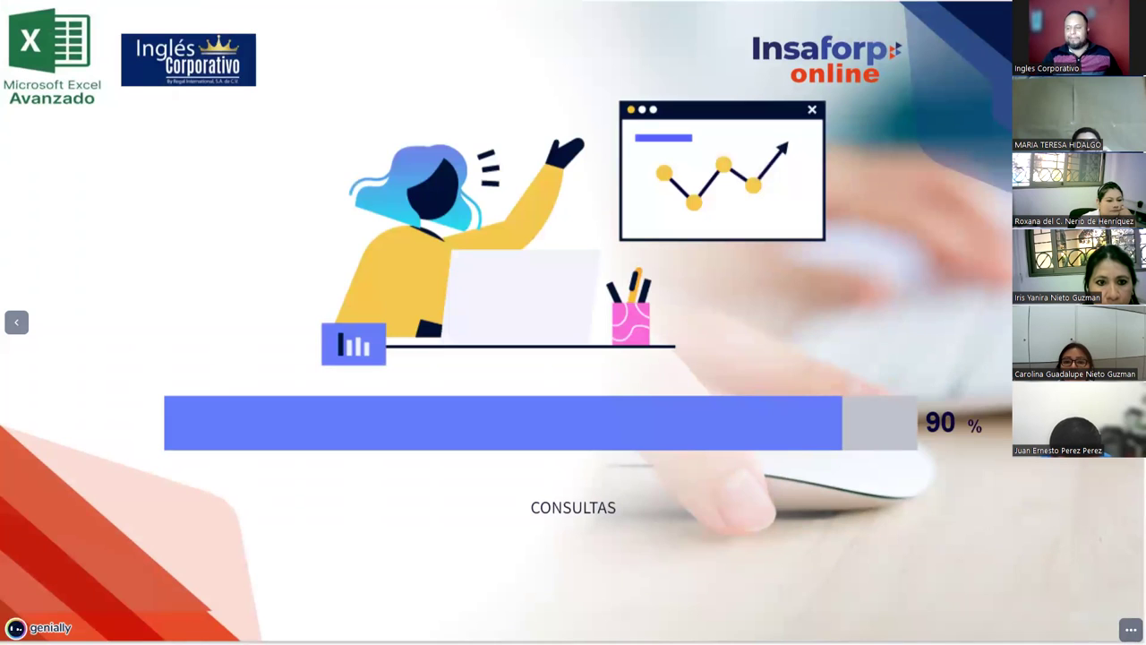
key(Right)
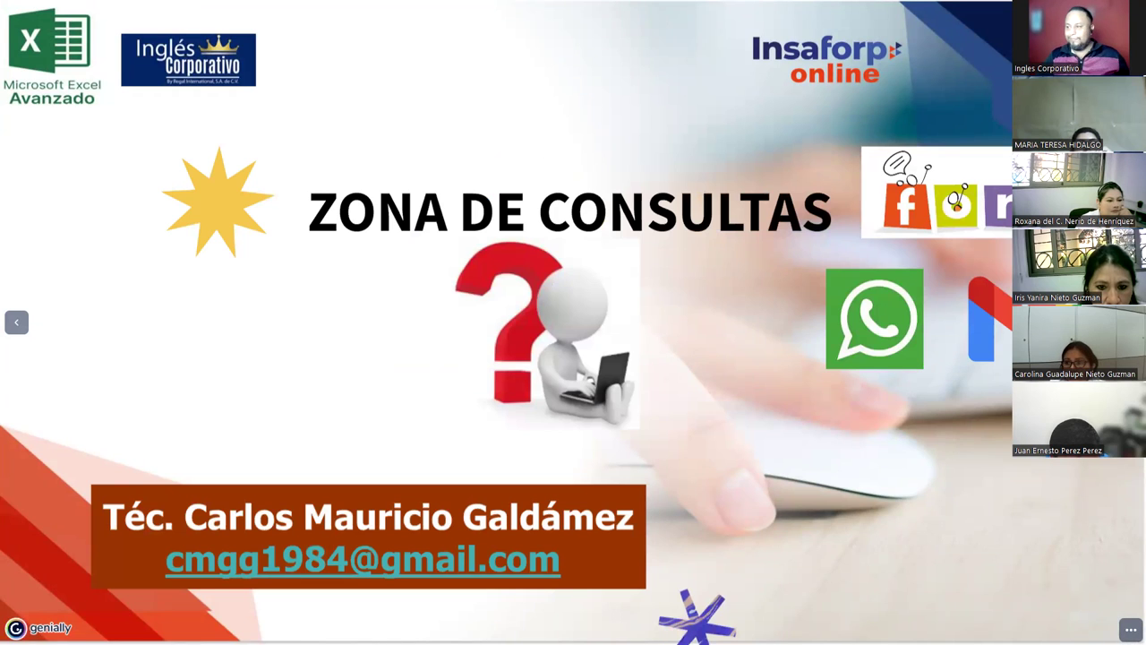
key(Right)
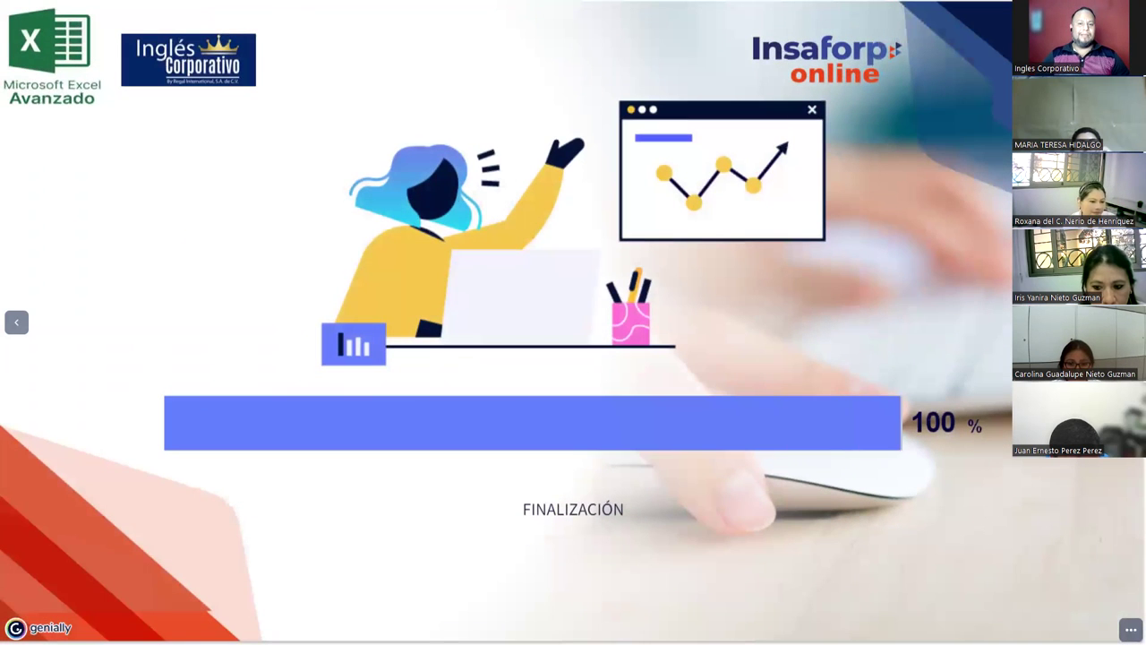